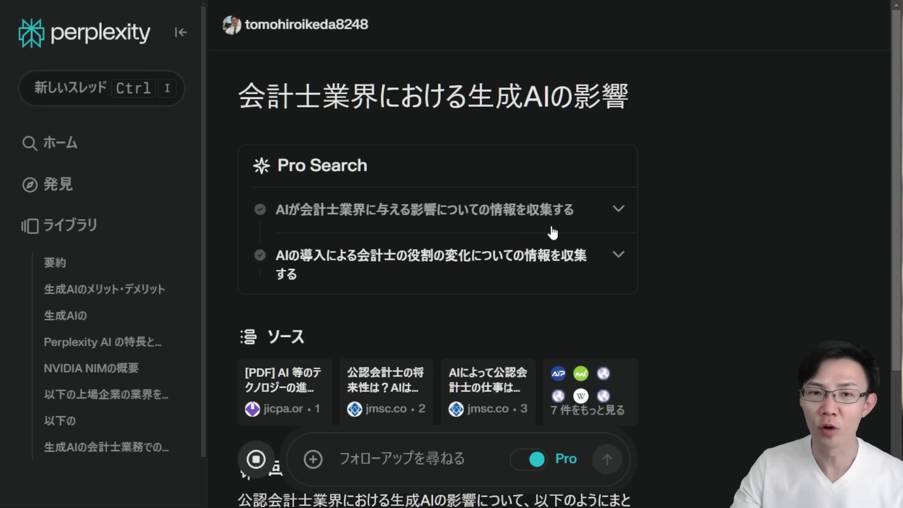
Step: Examine the Pro Search steps, cited sources and full answer on generative AI's impact on the accounting industry
scroll(566, 231, down, 6)
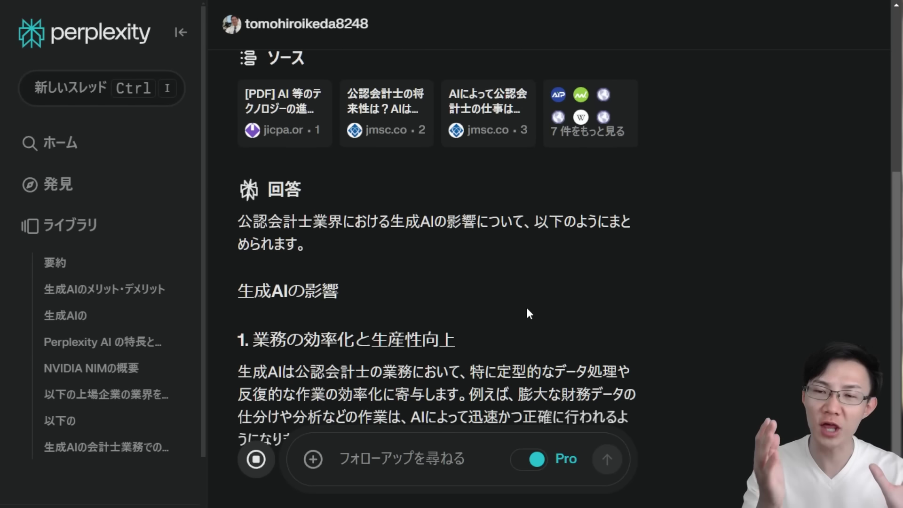
scroll(526, 309, down, 3)
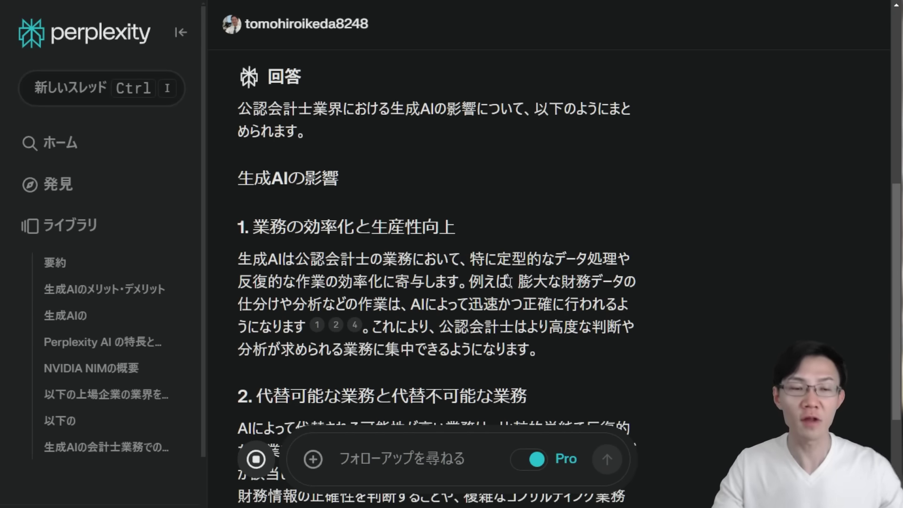
scroll(583, 282, down, 3)
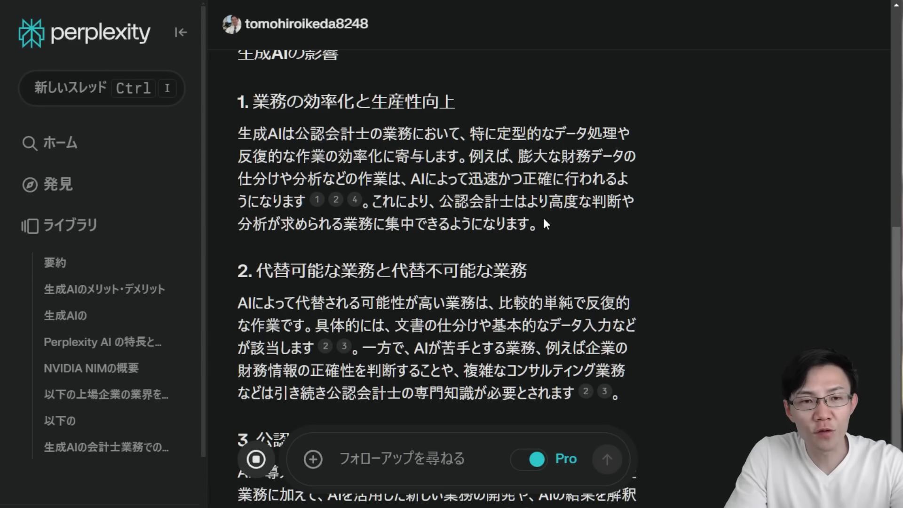
scroll(546, 266, up, 6)
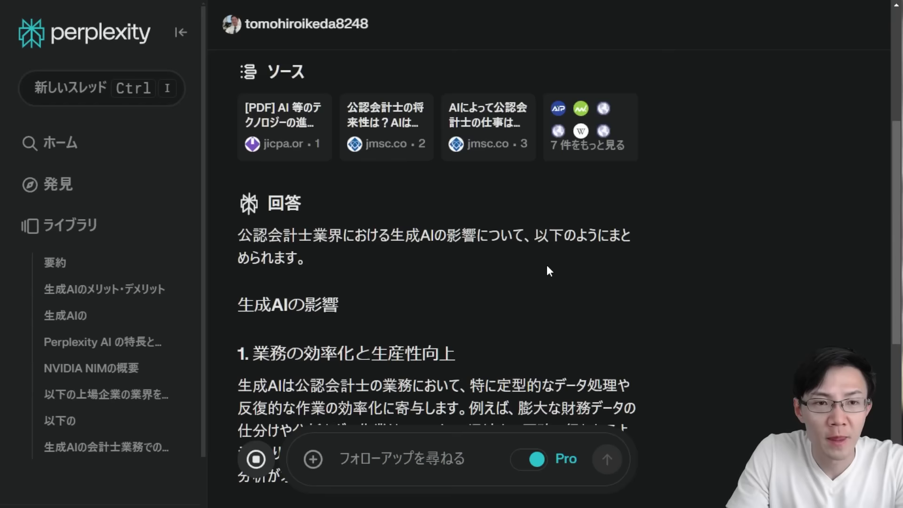
scroll(548, 268, up, 5)
scroll(545, 263, down, 3)
mouse_move(405, 240)
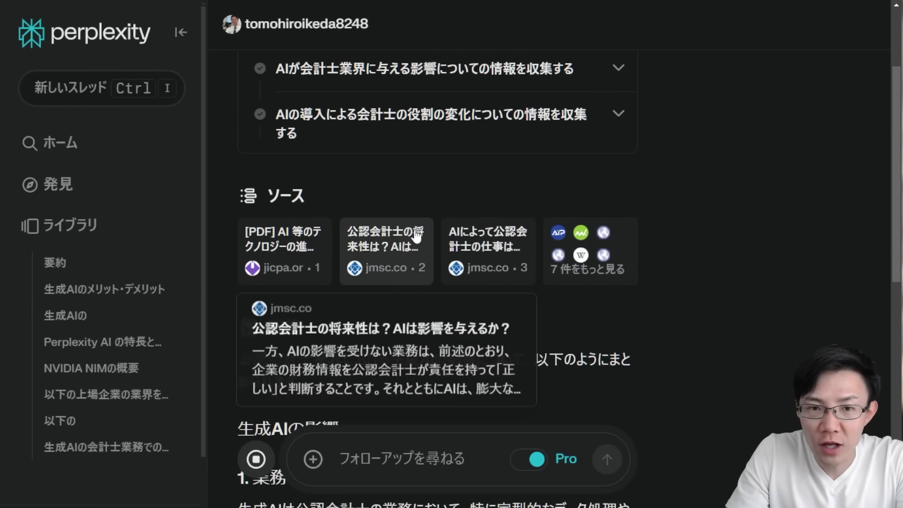
scroll(480, 293, down, 8)
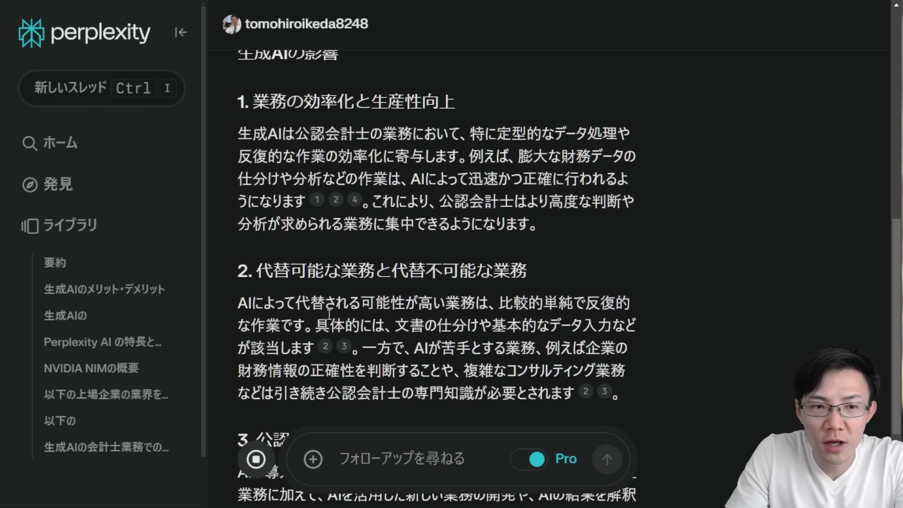
scroll(316, 311, up, 10)
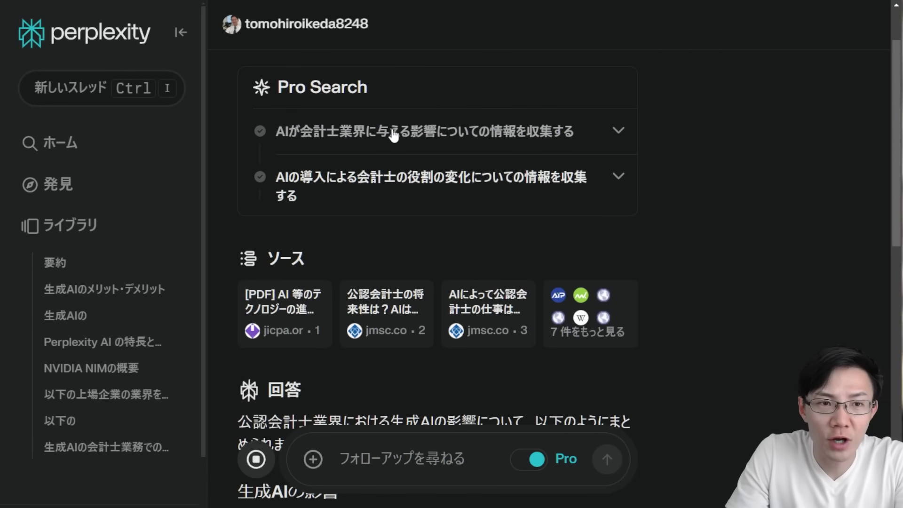
scroll(479, 215, down, 10)
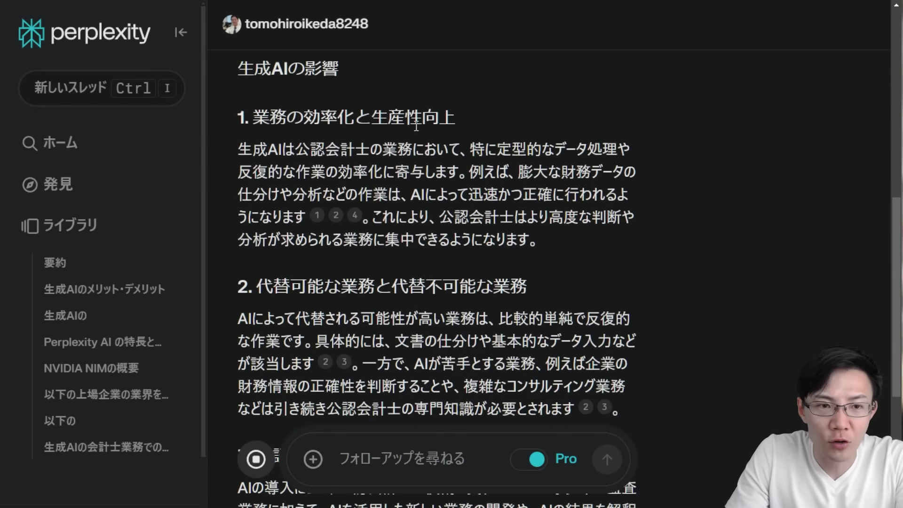
scroll(414, 127, down, 3)
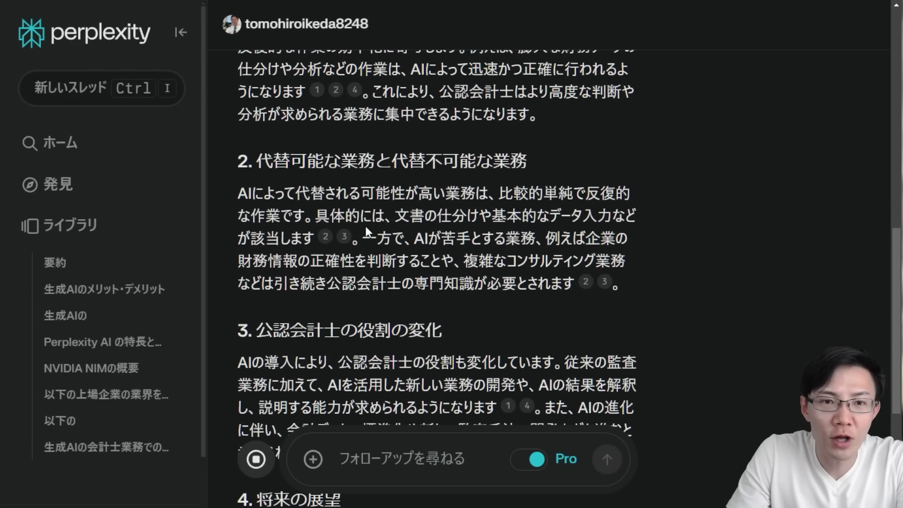
scroll(495, 227, down, 8)
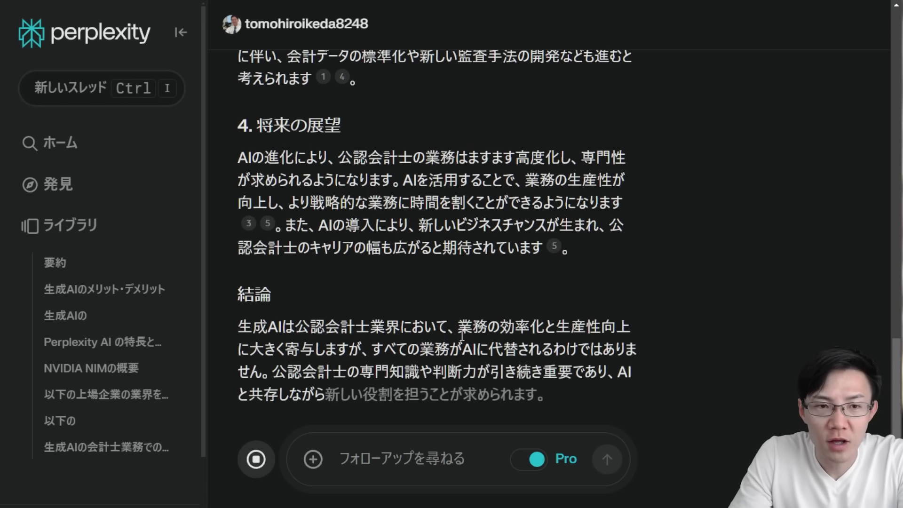
Step: Ask the suggested related question on how AI is being introduced into accountants' work (aIが会計士業務にどのように導入されているのか)
scroll(463, 337, down, 4)
scroll(460, 332, down, 2)
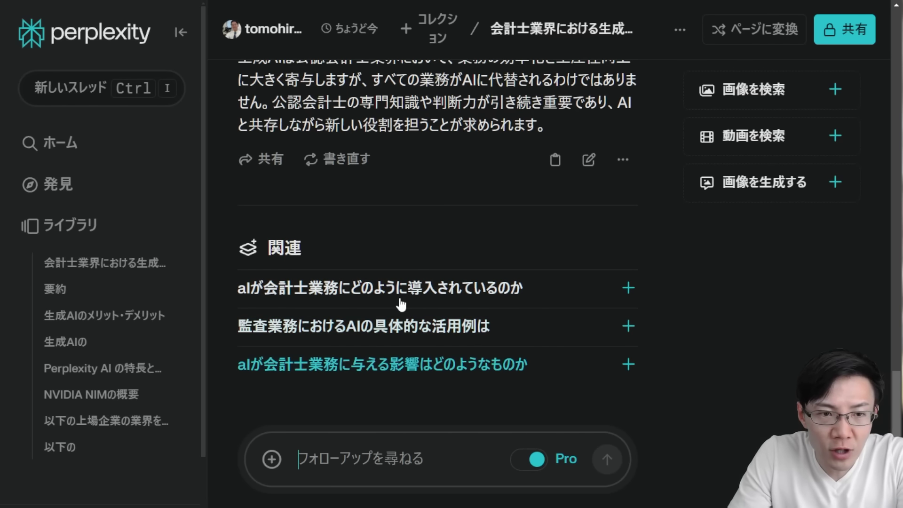
click(420, 291)
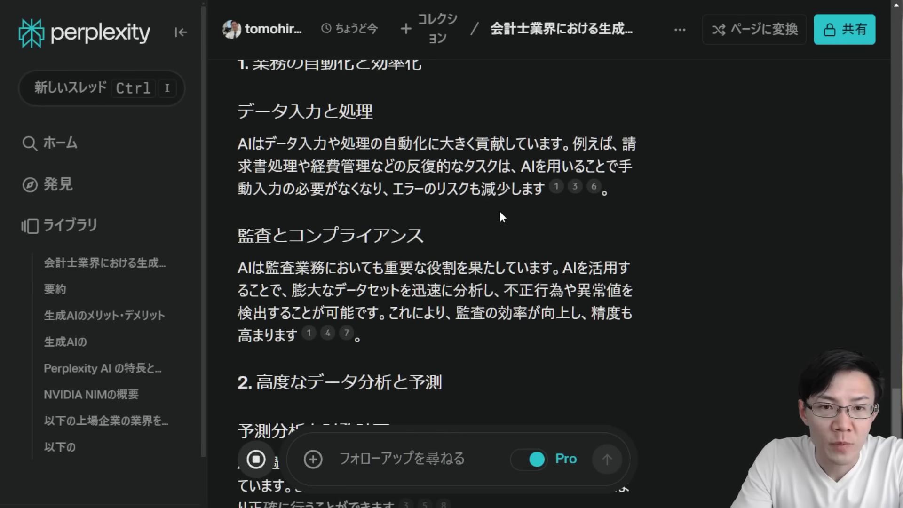
Step: Open a source cited in the データ入力と処理 section, skim the article, and close it
mouse_move(582, 190)
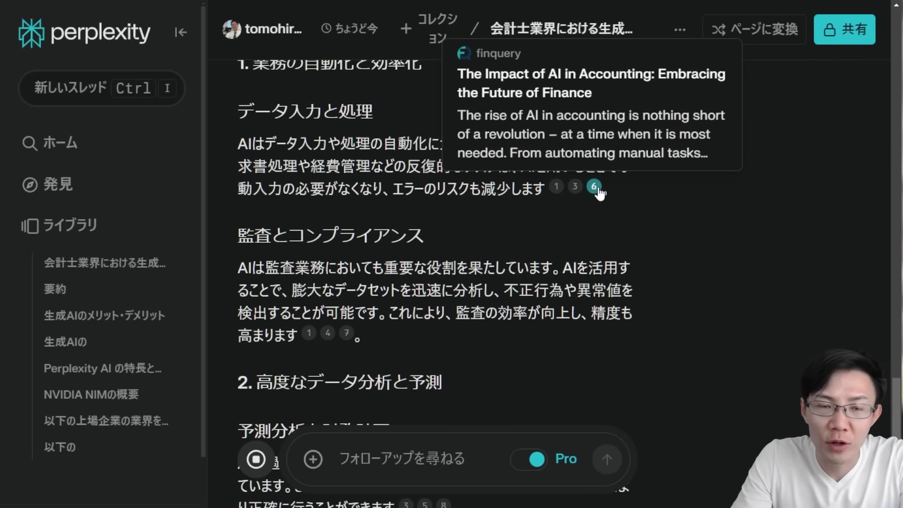
scroll(595, 192, up, 3)
click(562, 314)
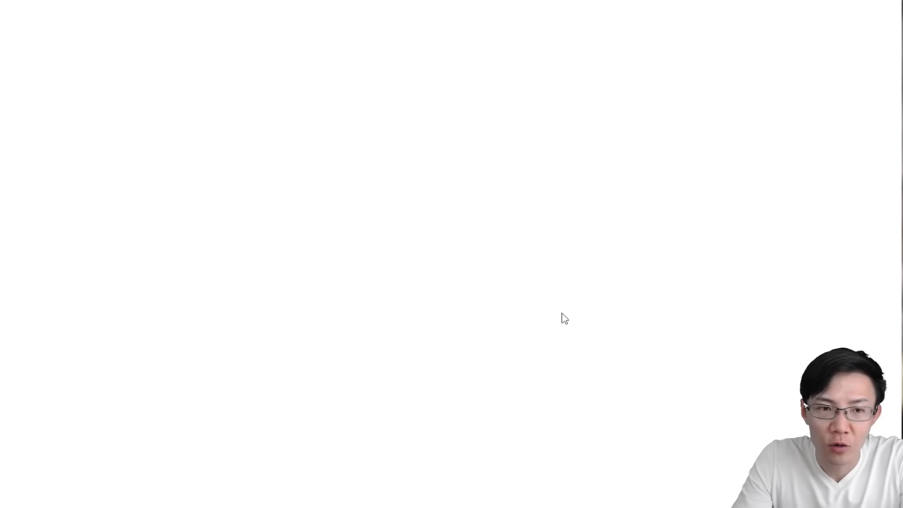
scroll(773, 217, down, 3)
scroll(773, 217, down, 10)
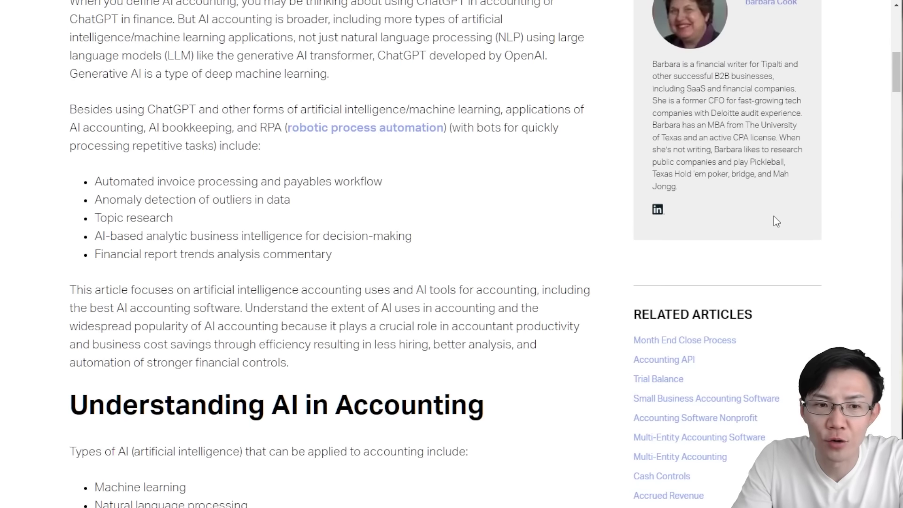
key(ctrl+w)
Step: Read the answer on AI adoption in accounting work through its conclusion, and review the related questions
scroll(492, 260, down, 3)
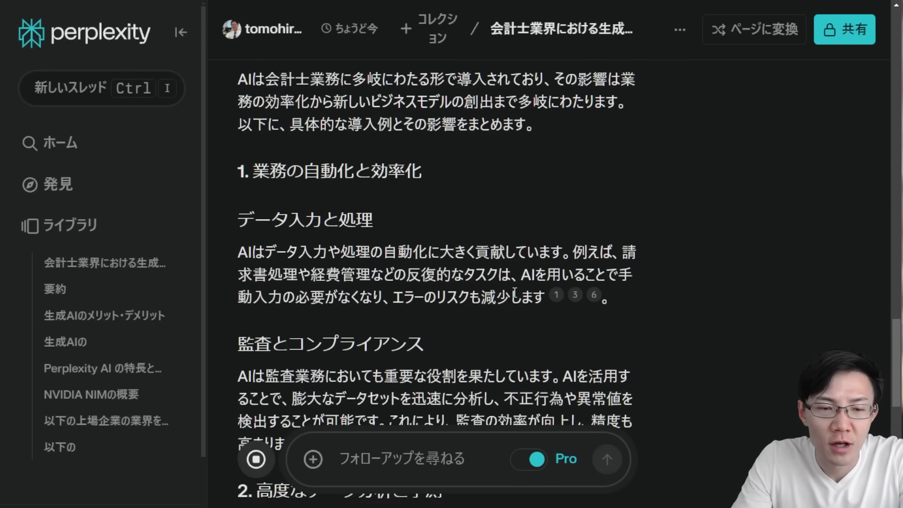
scroll(370, 294, down, 4)
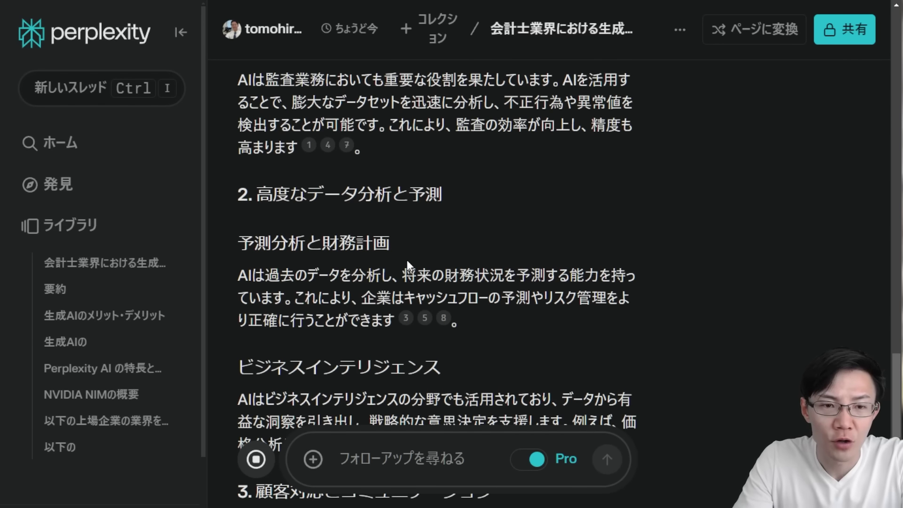
scroll(407, 259, down, 7)
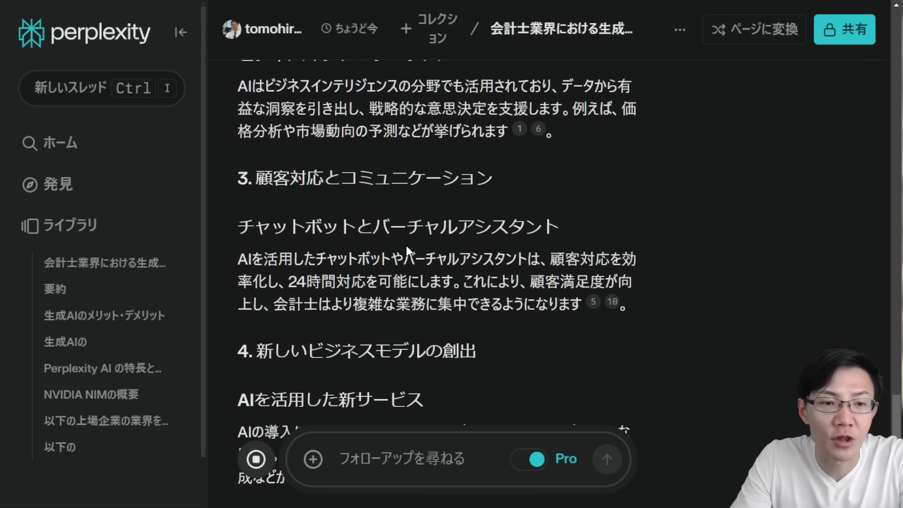
scroll(405, 250, down, 6)
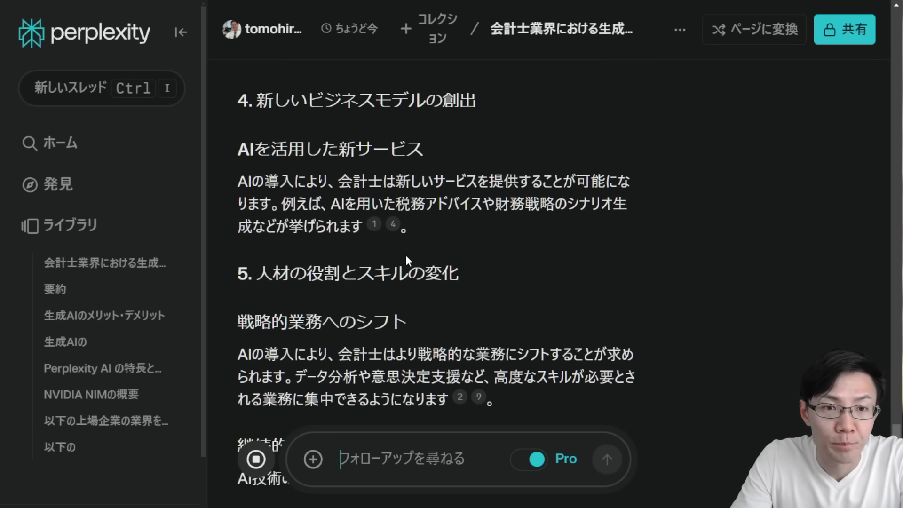
scroll(407, 255, up, 12)
scroll(408, 254, up, 5)
scroll(408, 254, down, 19)
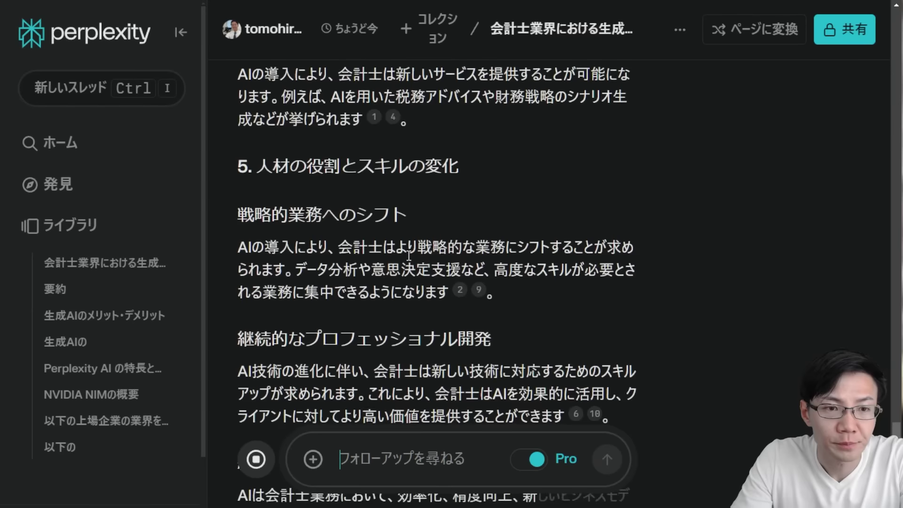
scroll(408, 255, down, 3)
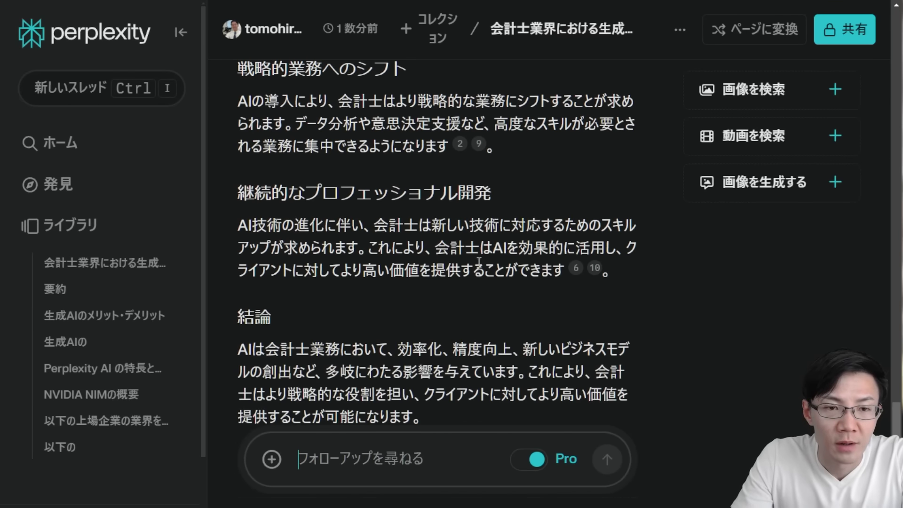
scroll(489, 297, down, 7)
scroll(493, 249, up, 20)
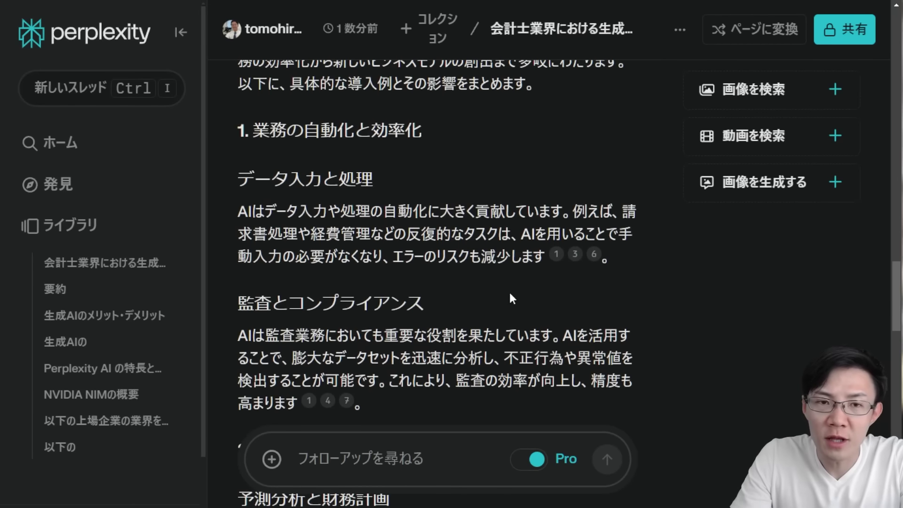
scroll(535, 329, down, 20)
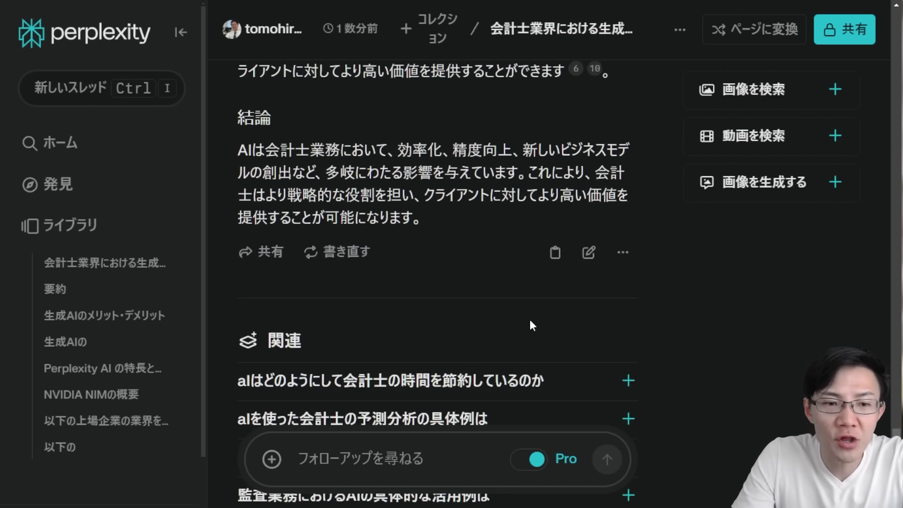
scroll(520, 314, down, 3)
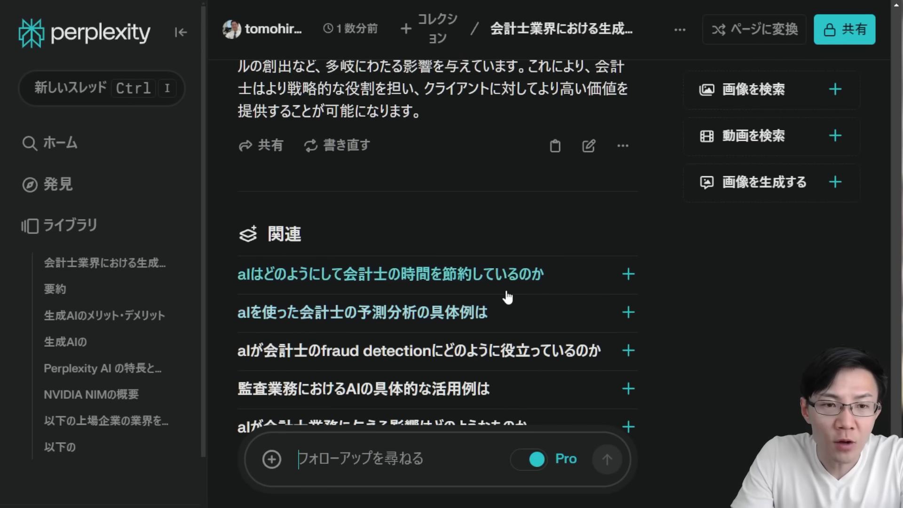
scroll(507, 296, down, 2)
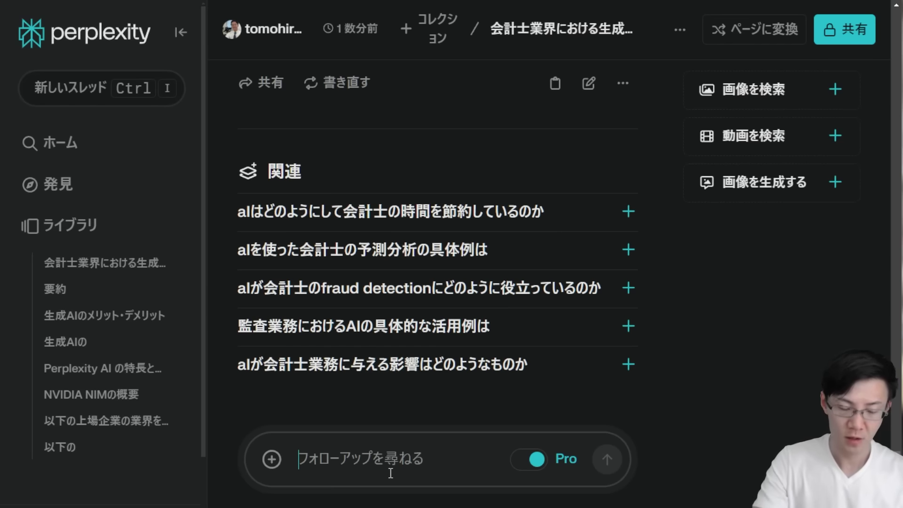
Step: Draft a follow-up question asking for concrete generative AI examples in the accounting industry, beginning 会計士業界での具体的な生成AIの
text(かいけいし)
key(space)
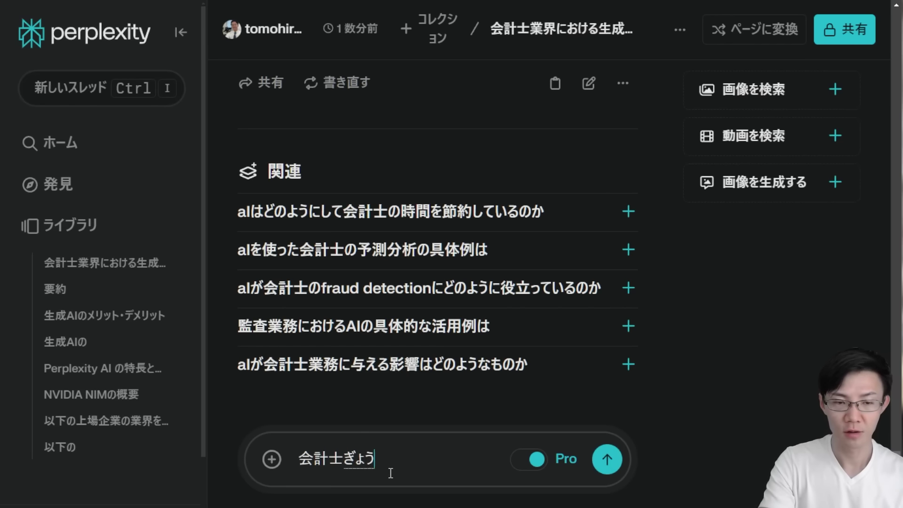
text(業界でのぐたいtekina)
key(space)
text(ka)
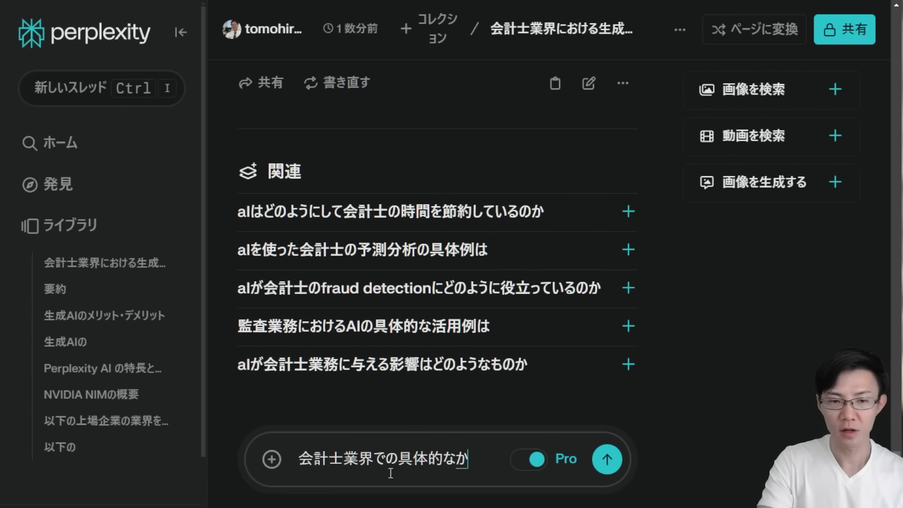
text(tuyoujirei)
key(space)
text(seisei)
key(space)
text(AInokatuyou)
key(space)
Step: Correct the word before 事例 to 活用 and submit the follow-up 会計士業界での具体的な生成AIの活用事例
key(Delete)
key(Delete)
key(Delete)
key(Delete)
key(BackSpace)
key(BackSpace)
key(BackSpace)
key(BackSpace)
text(katuyou)
key(space)
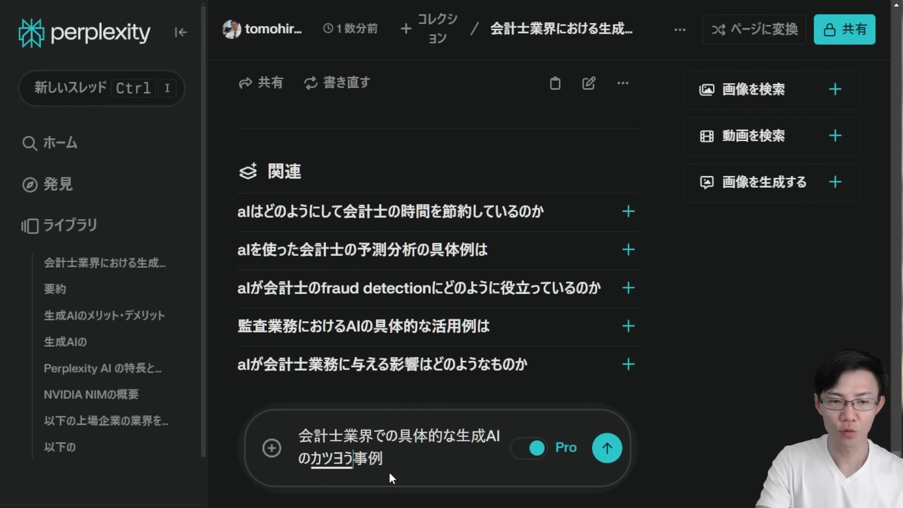
key(BackSpace)
key(BackSpace)
key(BackSpace)
key(BackSpace)
key(BackSpace)
text(katuyou)
key(space)
key(space)
key(space)
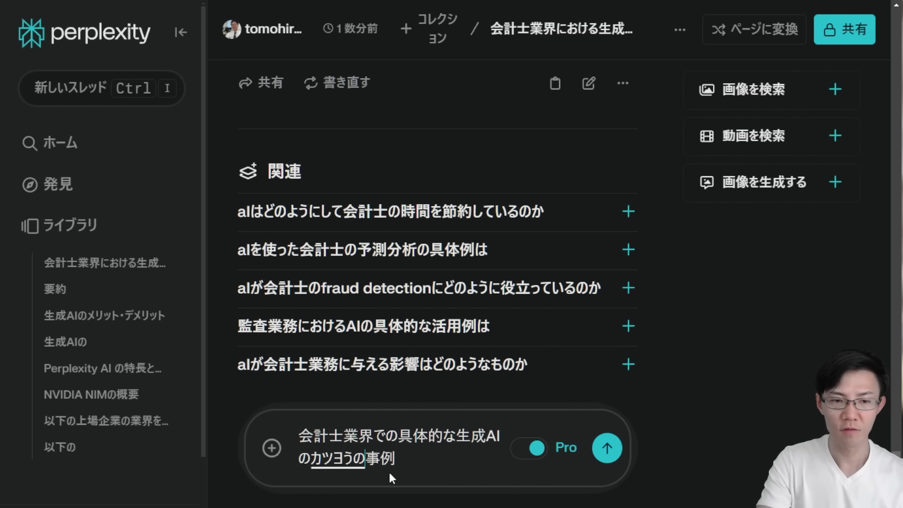
key(Return)
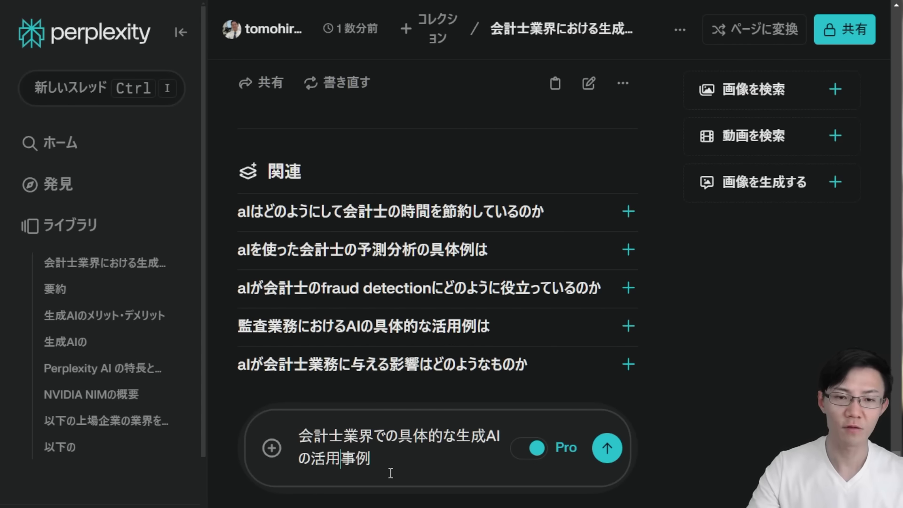
click(606, 448)
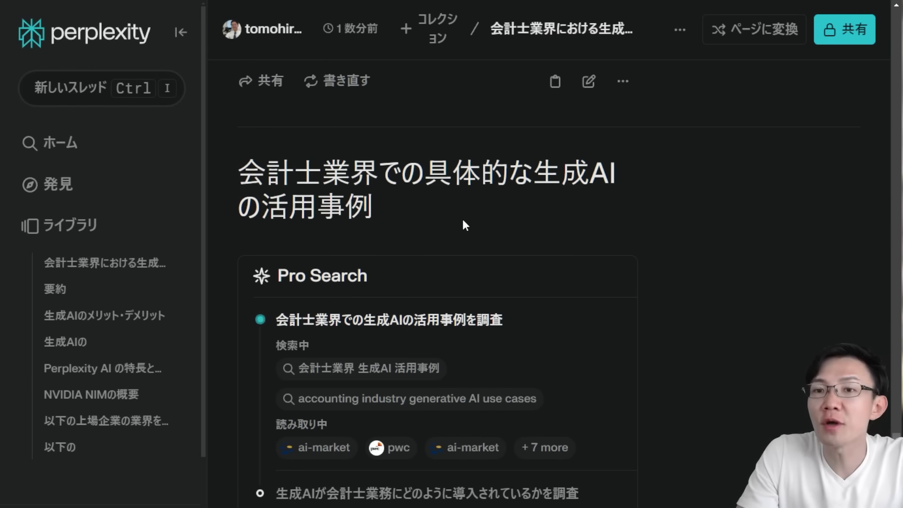
Step: Follow the search progress and read the opening of the answer on concrete use cases, including the 請求書処理の自動化 section
scroll(480, 218, down, 1)
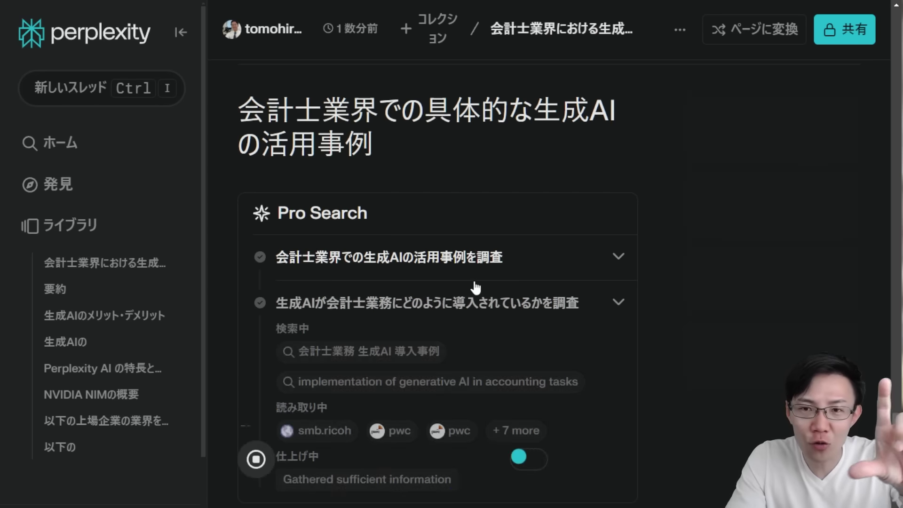
scroll(476, 288, down, 4)
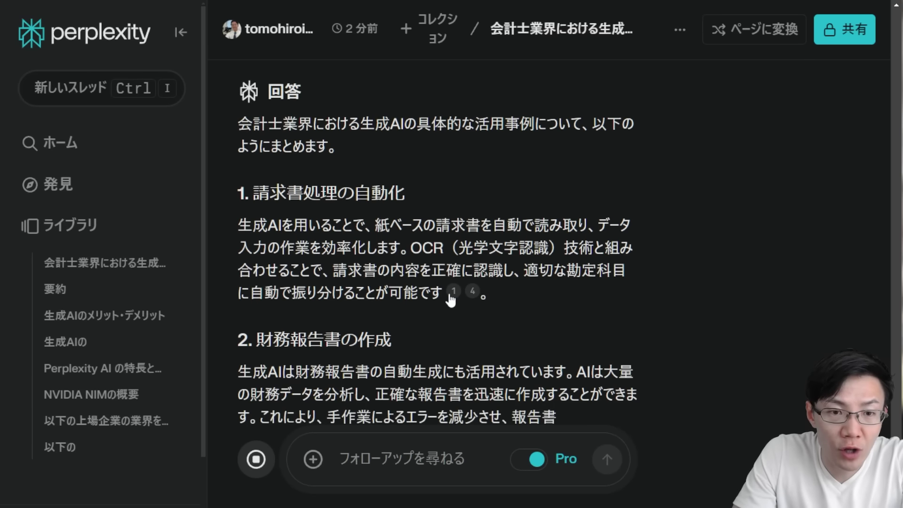
mouse_move(472, 293)
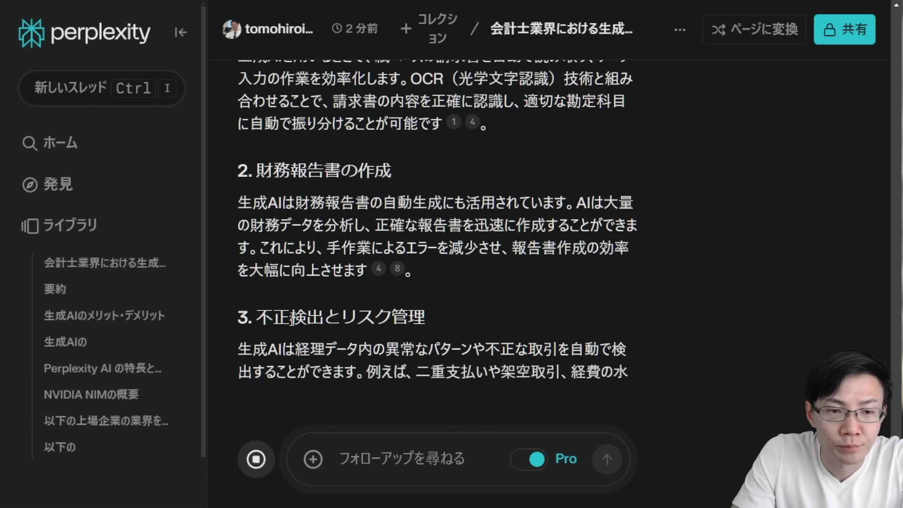
Step: Reuse the previous question as a follow-up extended with a request for company names: 会計士業界での具体的な生成AIの活用事例。企業名も教えて
scroll(329, 311, up, 15)
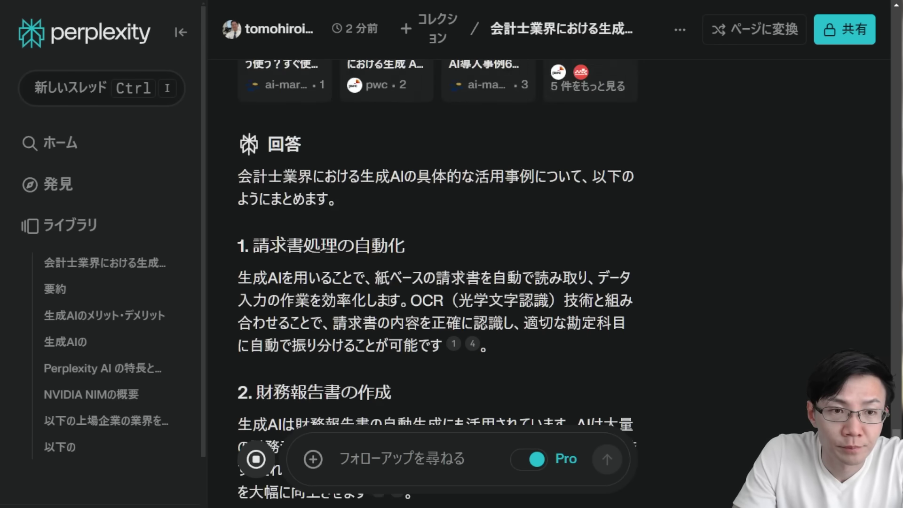
triple_click(390, 231)
key(ctrl+c)
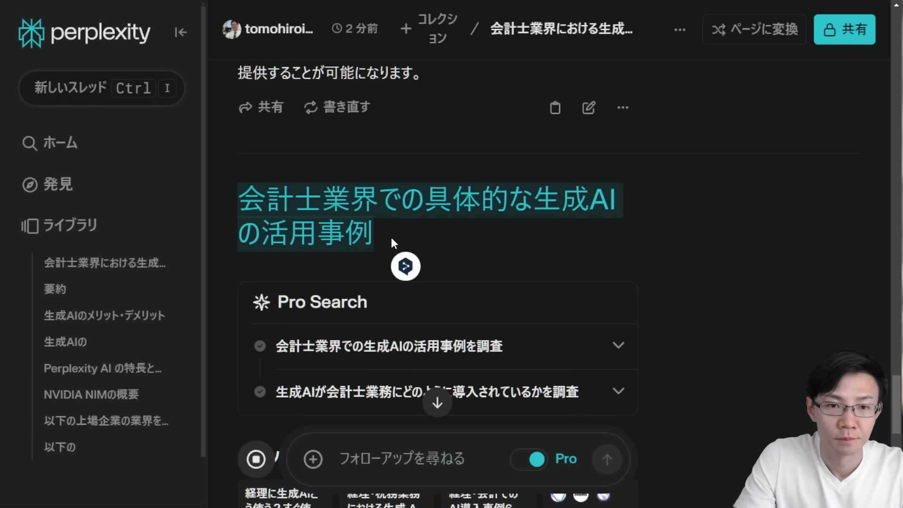
scroll(404, 263, down, 15)
key(ctrl+v)
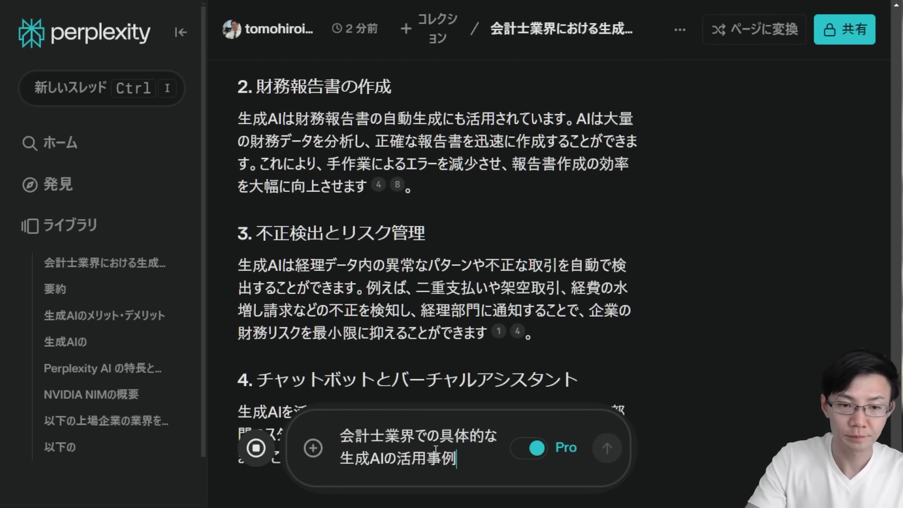
text(kigy)
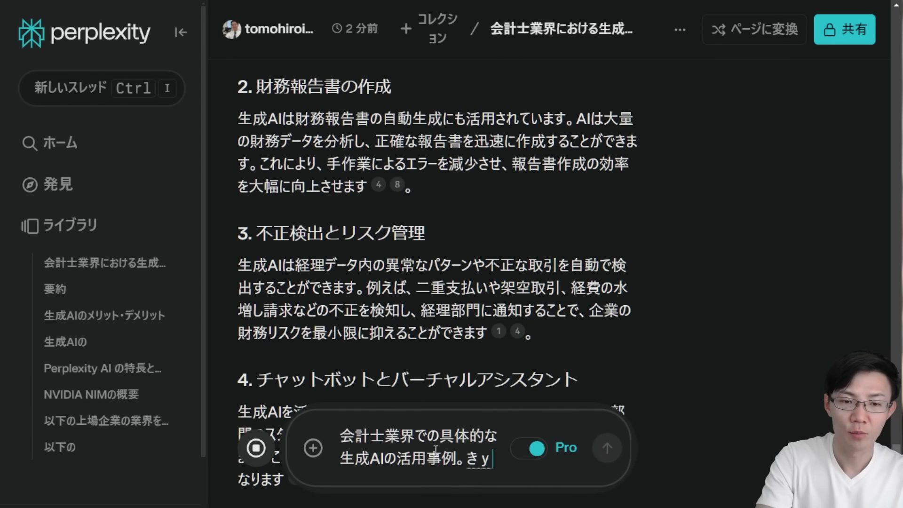
text(oumei)
key(space)
text(mooshiete)
key(space)
key(Return)
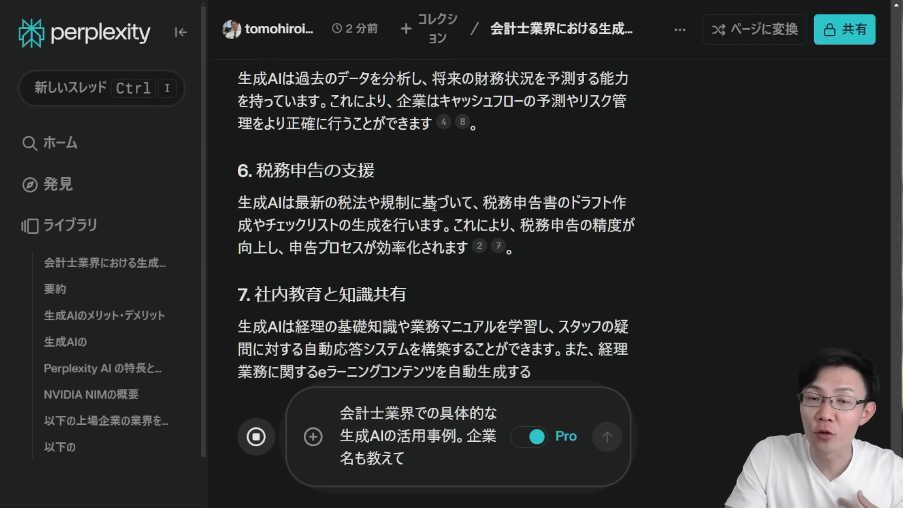
scroll(439, 233, up, 10)
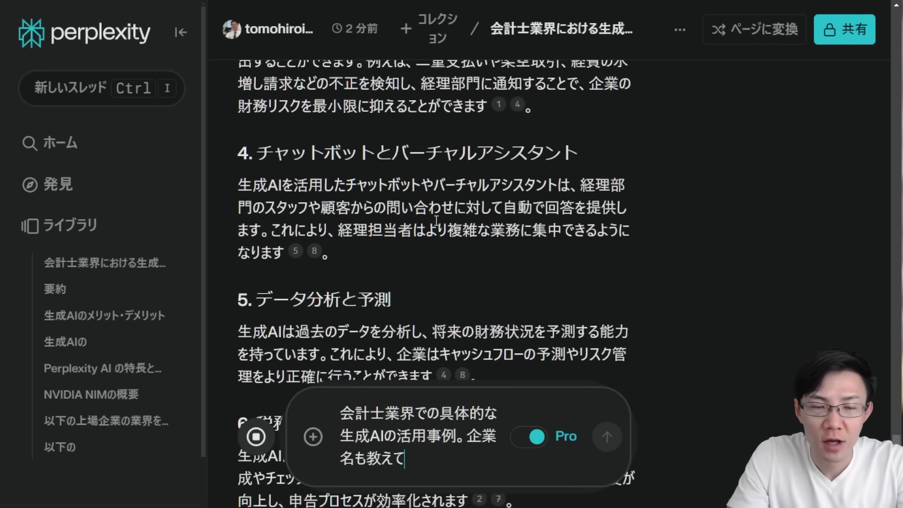
scroll(441, 280, down, 12)
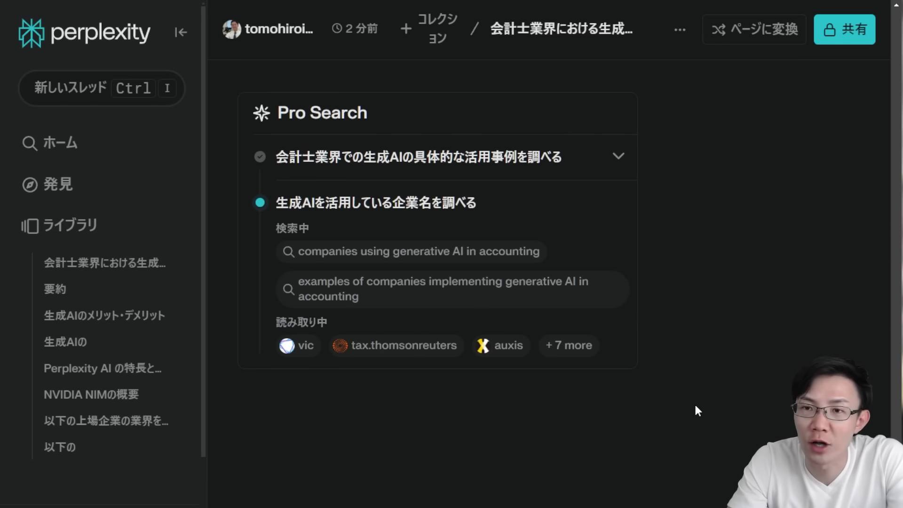
Step: Compare the previous answer's use cases with the company-specific answer, and ask the related question deloitteやPwCが生成AIをどのように活用しているのか
scroll(516, 377, up, 12)
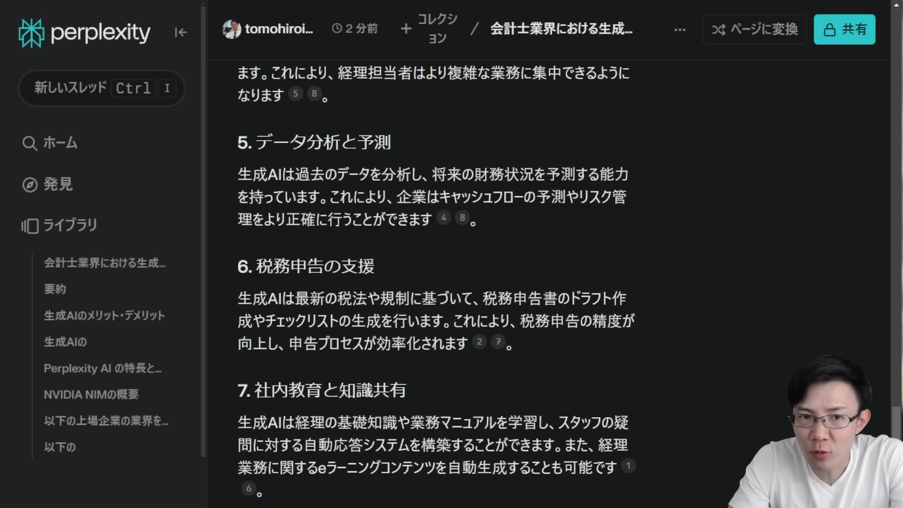
scroll(373, 190, up, 15)
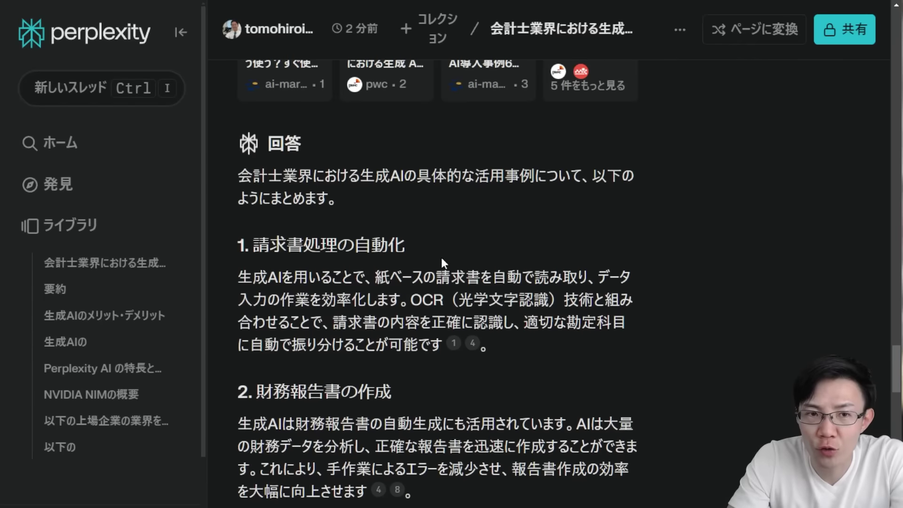
scroll(463, 349, down, 15)
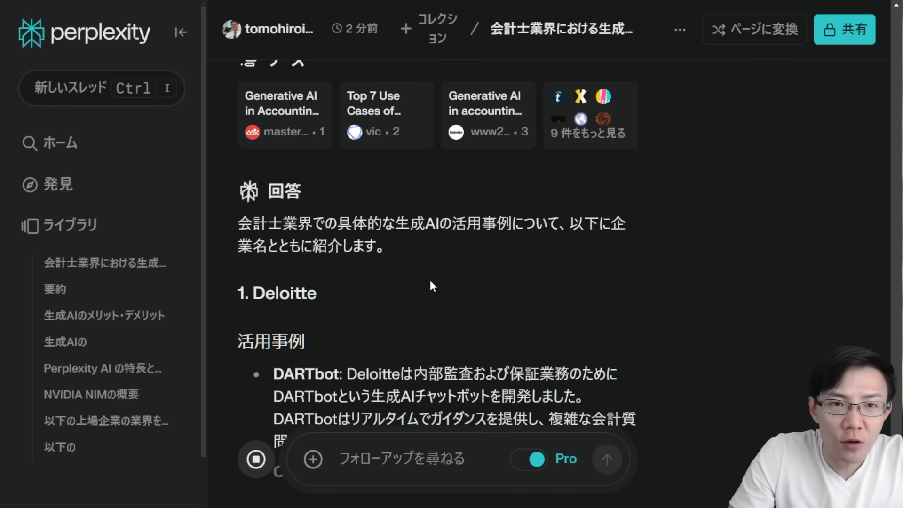
scroll(526, 254, up, 4)
scroll(526, 255, down, 7)
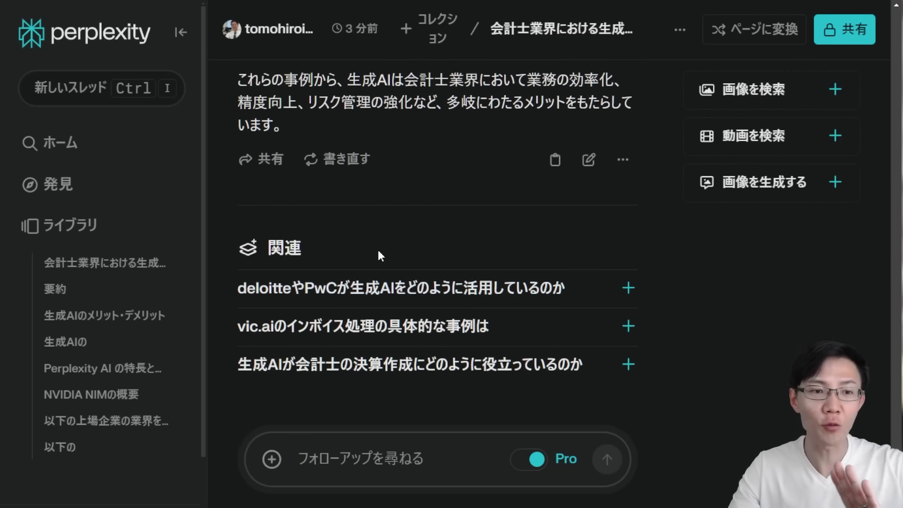
click(394, 290)
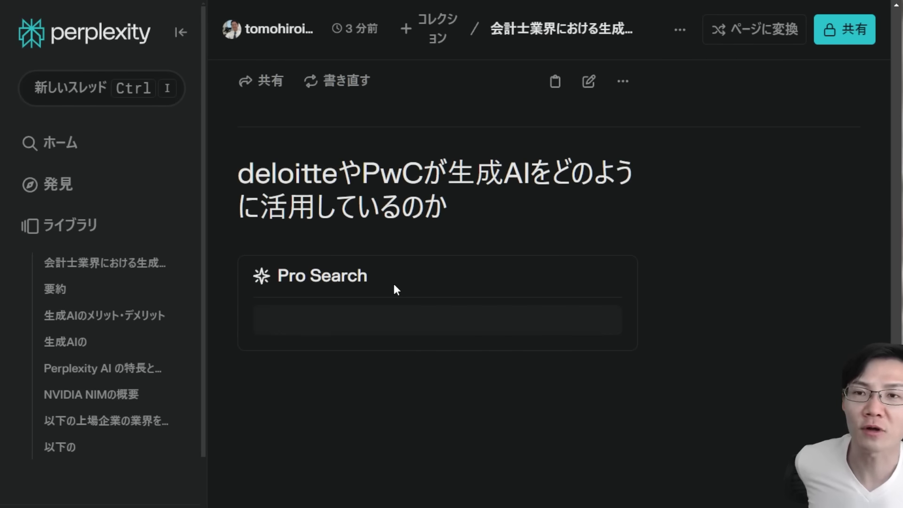
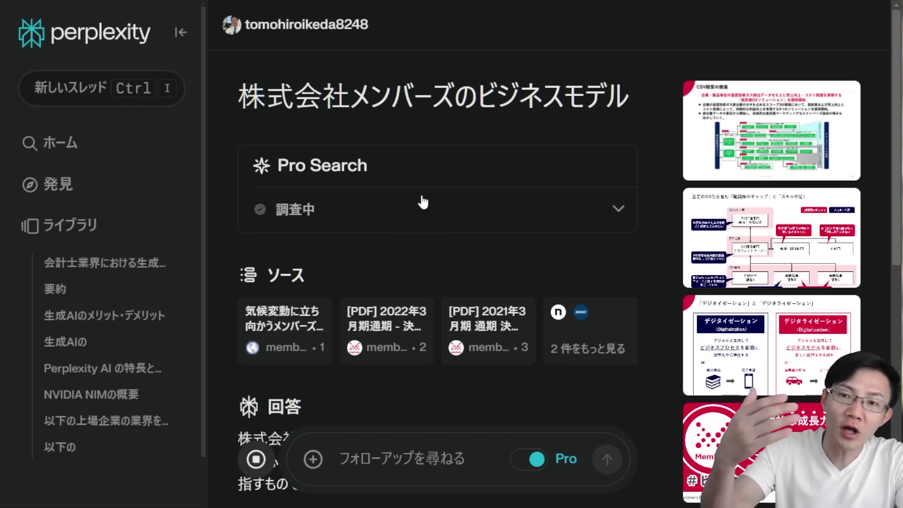
Step: Read the answer on 株式会社メンバーズのビジネスモデル, examining its sources, introduction and the sections under ビジネスモデルの特徴
scroll(419, 188, down, 1)
scroll(413, 205, down, 3)
scroll(414, 155, up, 2)
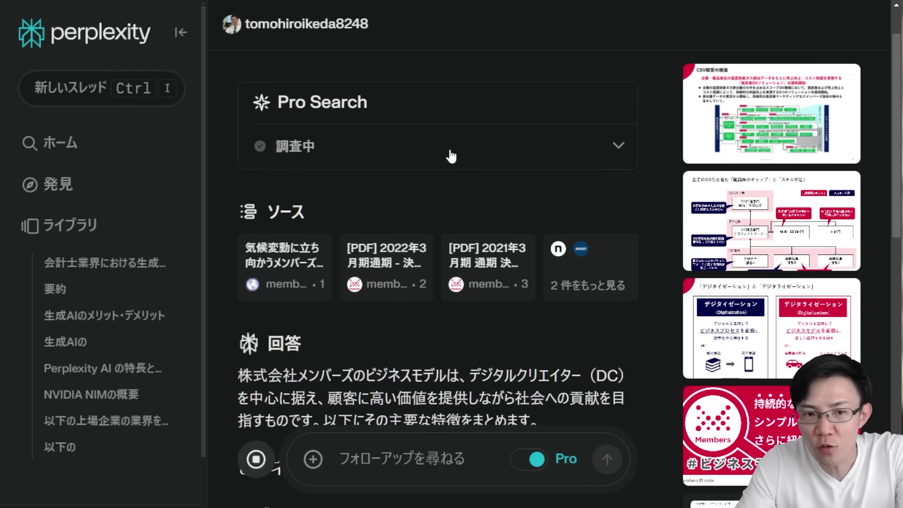
scroll(452, 158, down, 4)
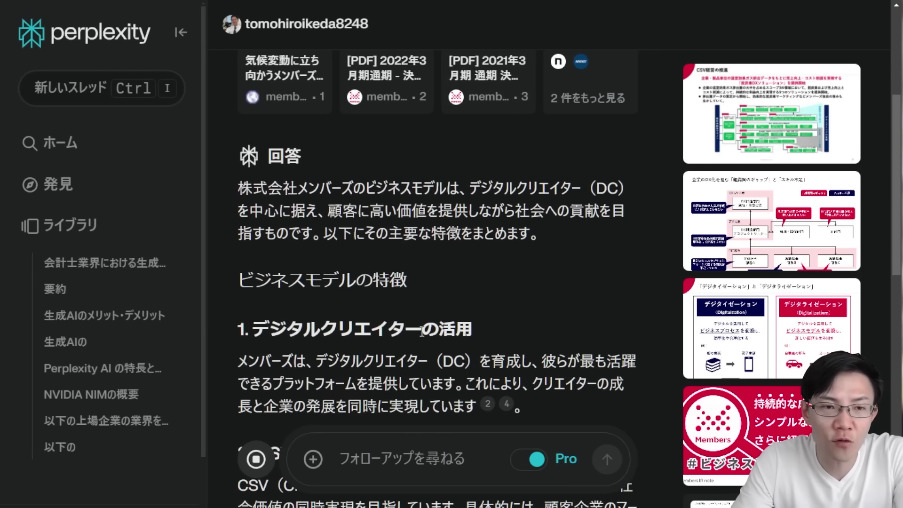
scroll(418, 324, down, 3)
scroll(414, 314, up, 2)
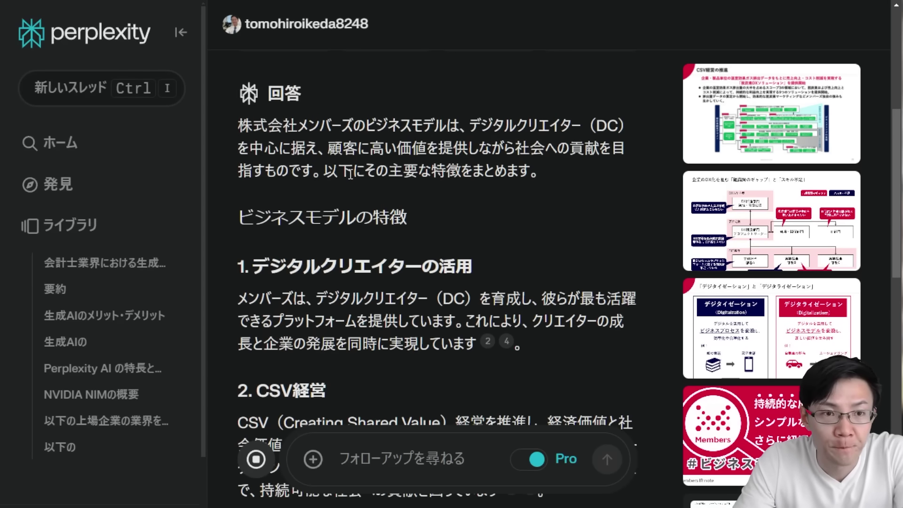
scroll(413, 192, down, 6)
scroll(414, 286, down, 15)
scroll(417, 292, up, 20)
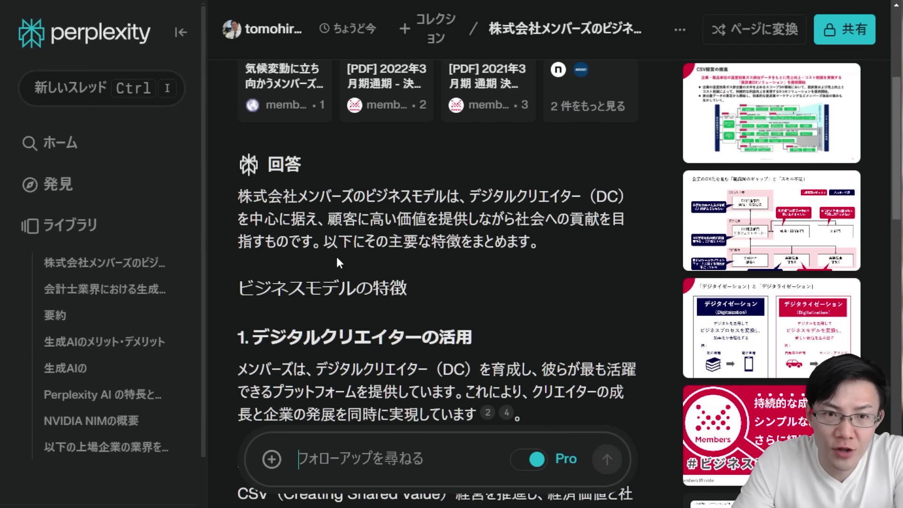
Step: Highlight the company name at the start of the answer, and ask the related question メンバーズのビジネスモデルの特徴は
drag(240, 202, 358, 207)
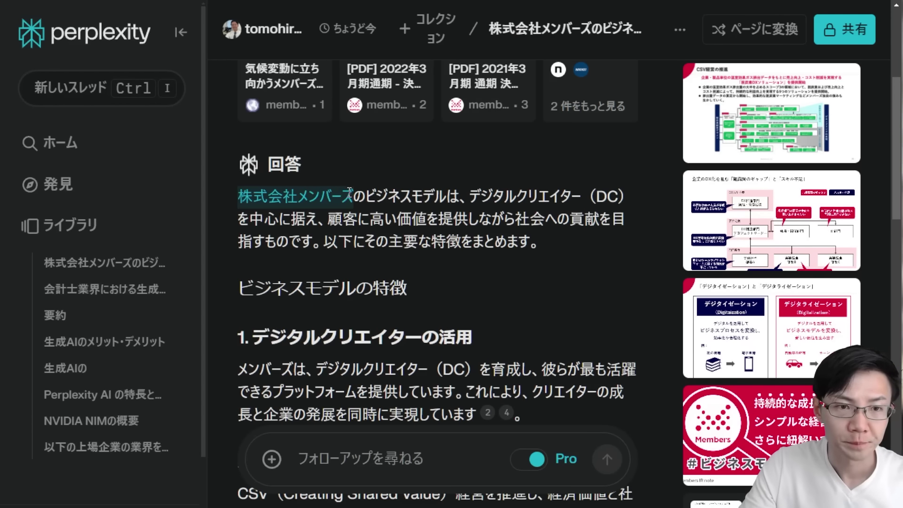
scroll(362, 263, down, 4)
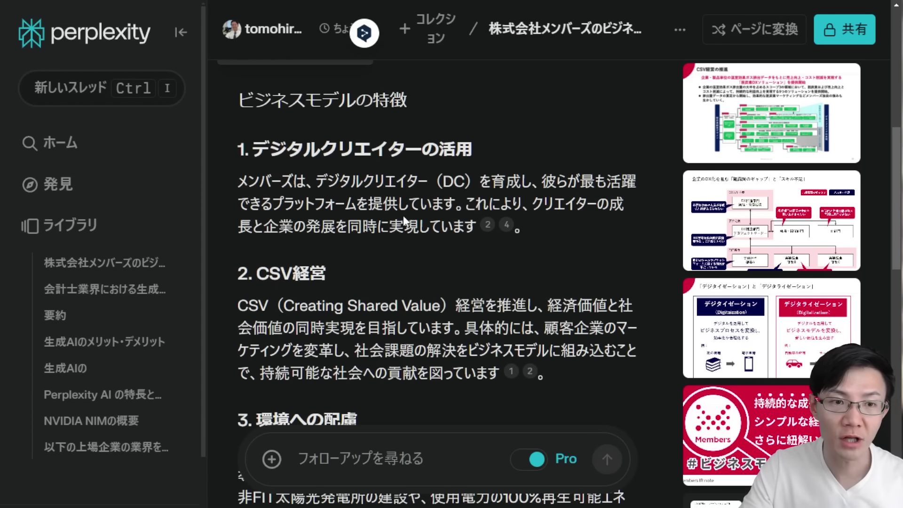
scroll(403, 219, down, 12)
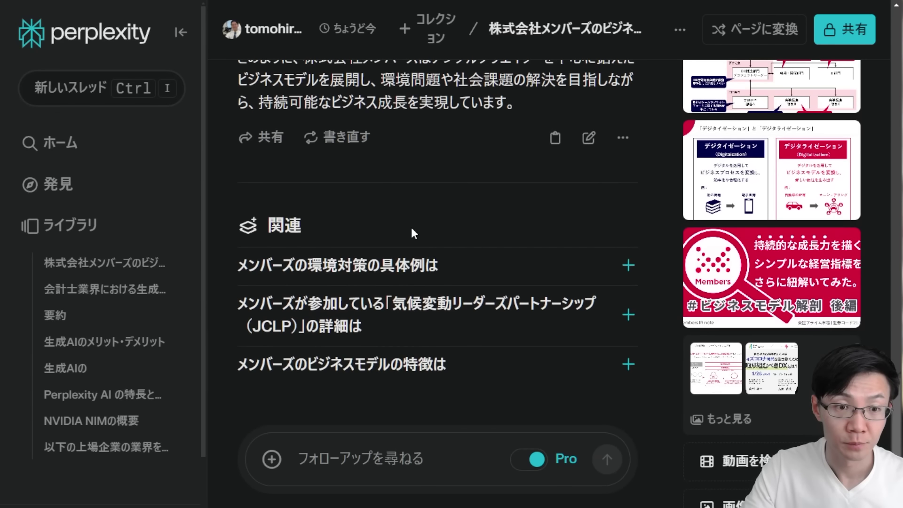
click(401, 379)
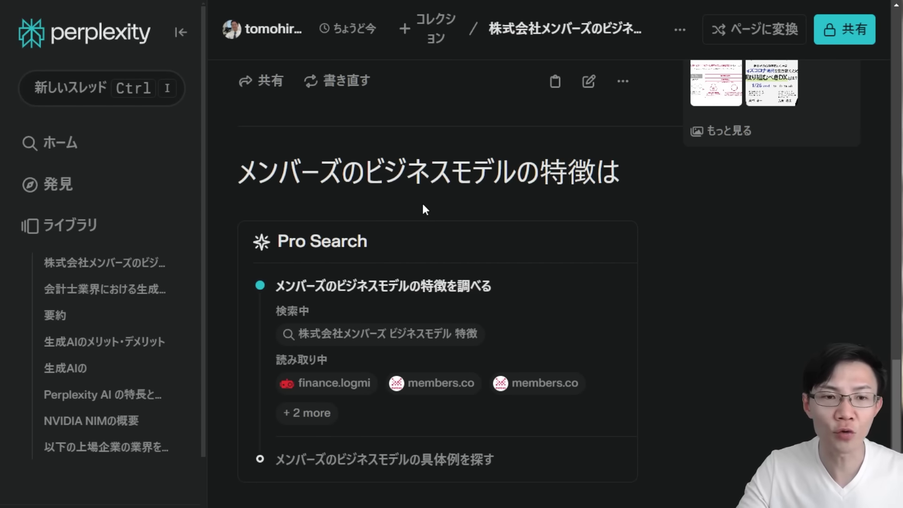
Step: Follow the search progress and read the new answer on the business model's features, from デジタルクリエイターの活用 to 持続可能な社会の実現
scroll(432, 221, down, 1)
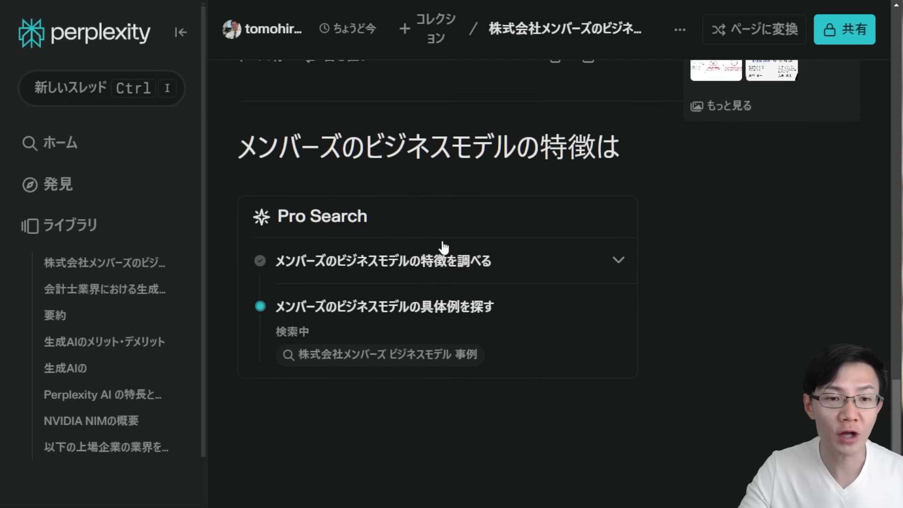
scroll(443, 245, down, 2)
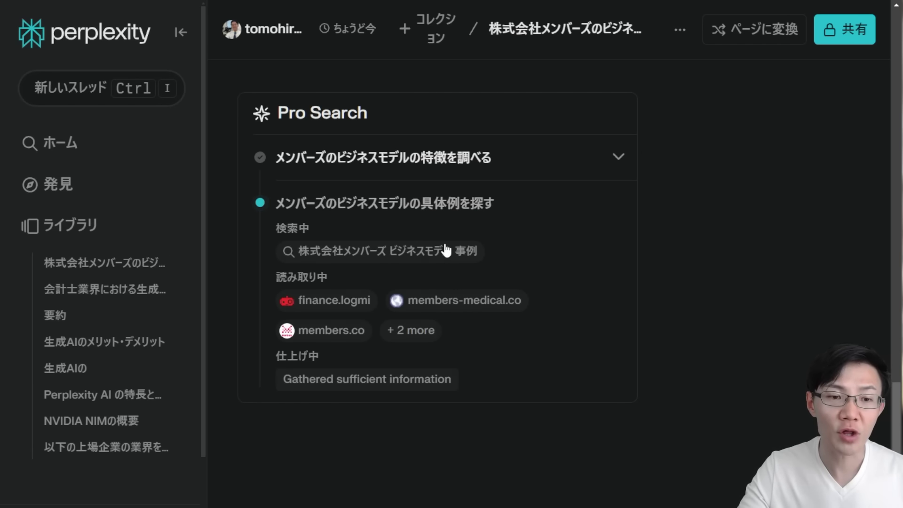
scroll(444, 240, down, 2)
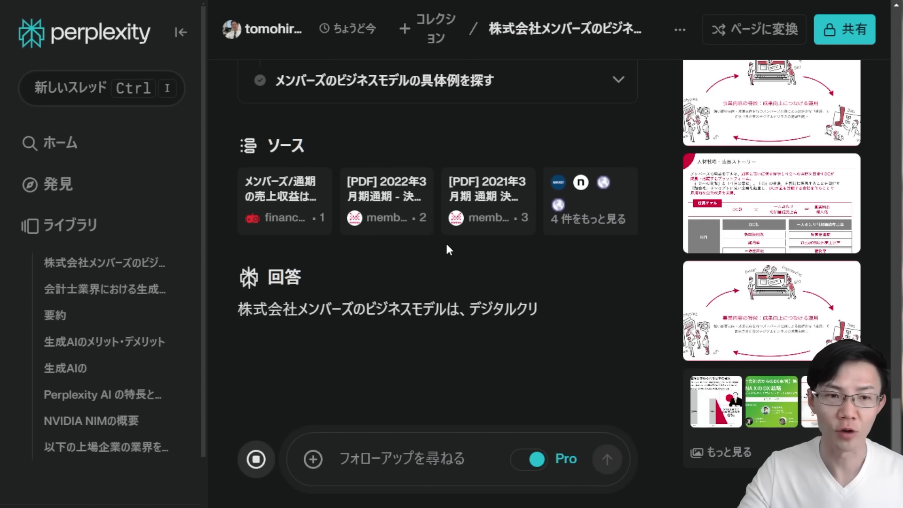
scroll(476, 294, down, 1)
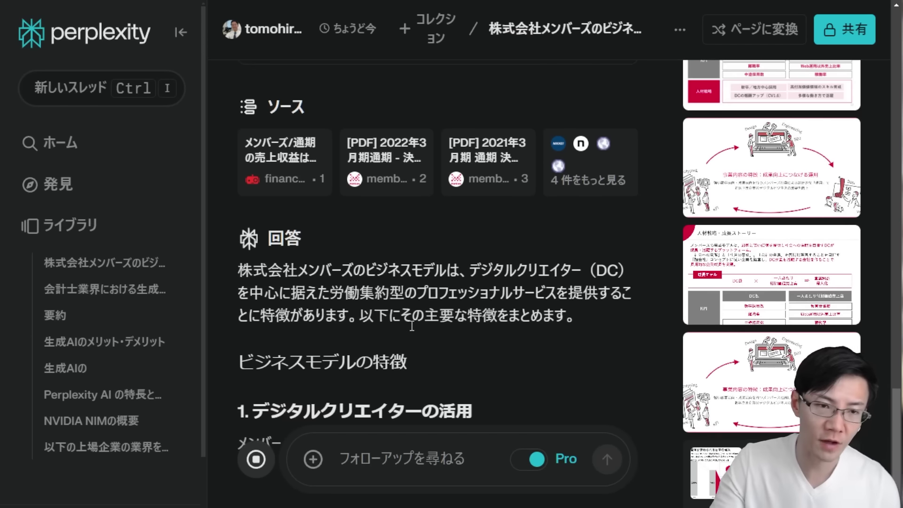
scroll(418, 343, down, 3)
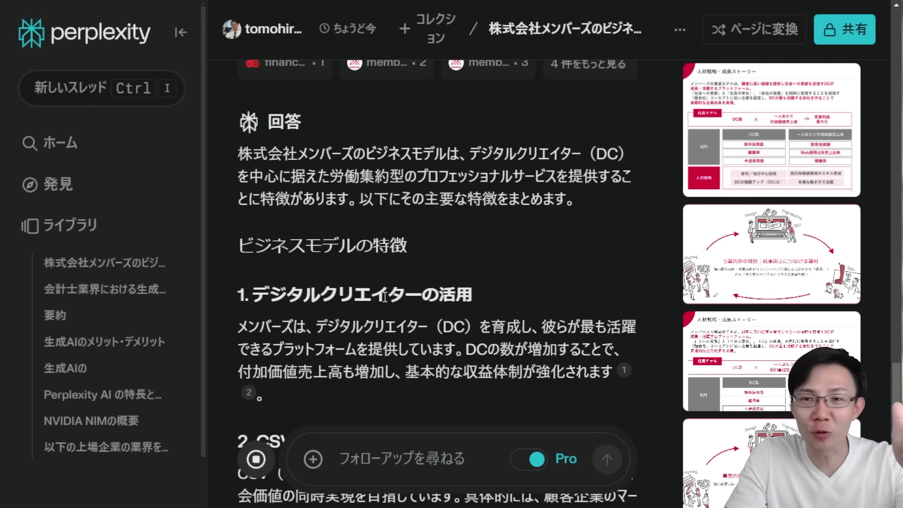
scroll(378, 290, down, 2)
scroll(383, 285, down, 4)
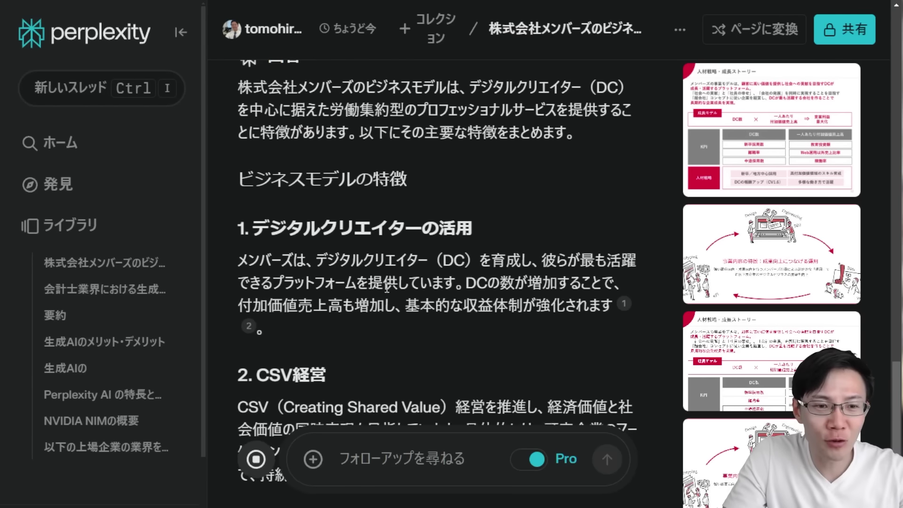
scroll(328, 203, down, 11)
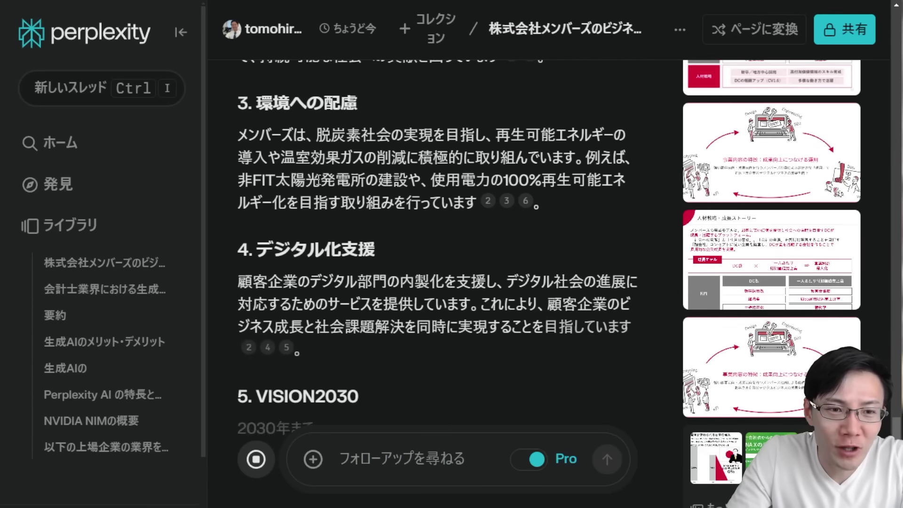
scroll(320, 335, up, 11)
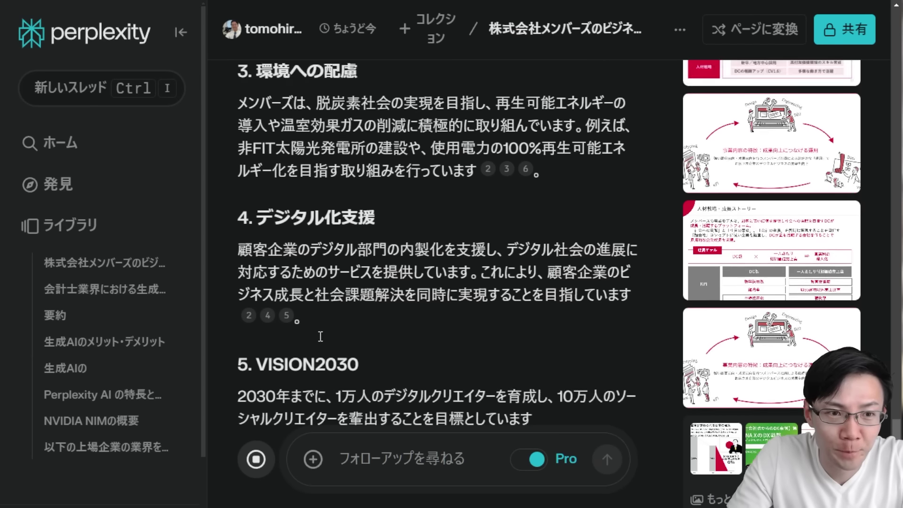
scroll(320, 335, up, 1)
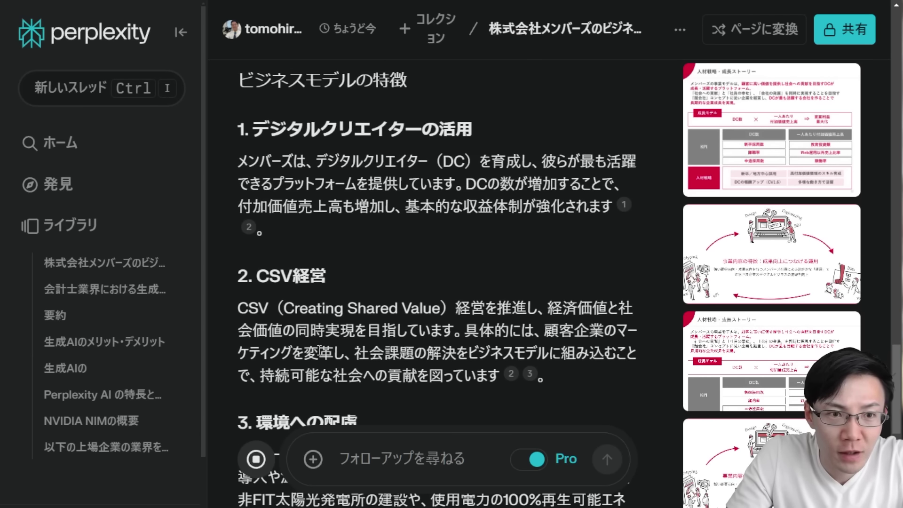
scroll(305, 363, down, 17)
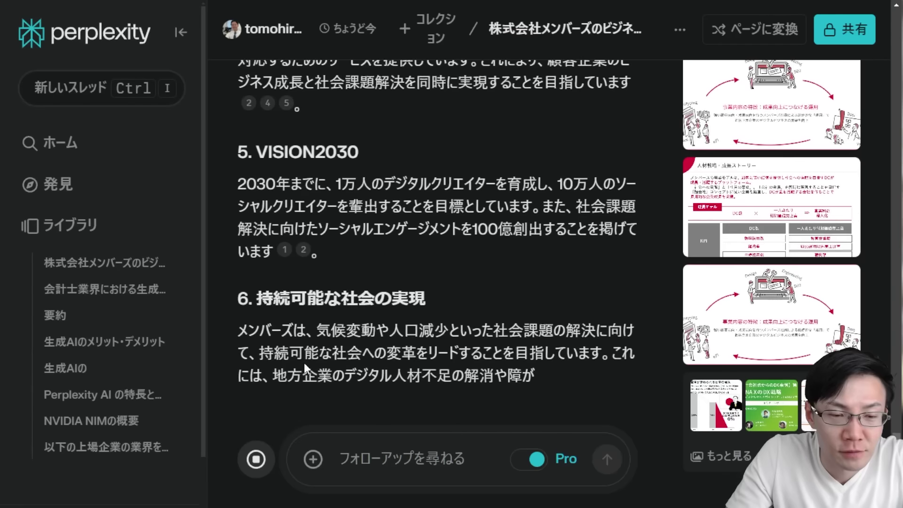
scroll(305, 366, up, 18)
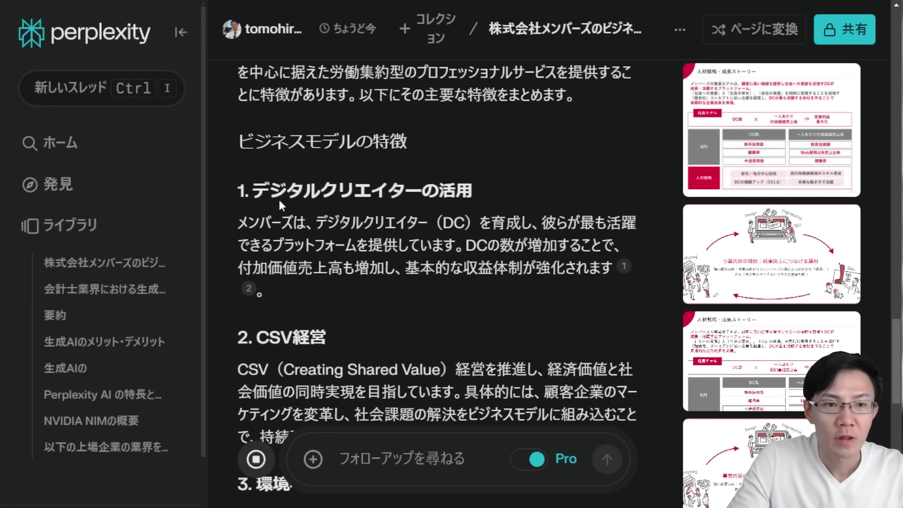
Step: Copy the term デジタルクリエイター from the first feature heading and ask the follow-up question デジタルクリエイターとは？
drag(412, 186, 256, 190)
key(ctrl+c)
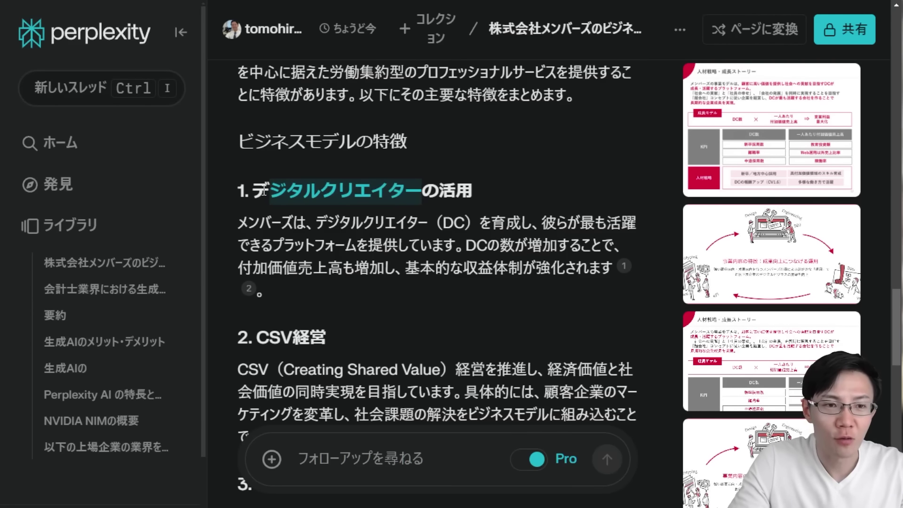
scroll(380, 343, down, 20)
click(373, 464)
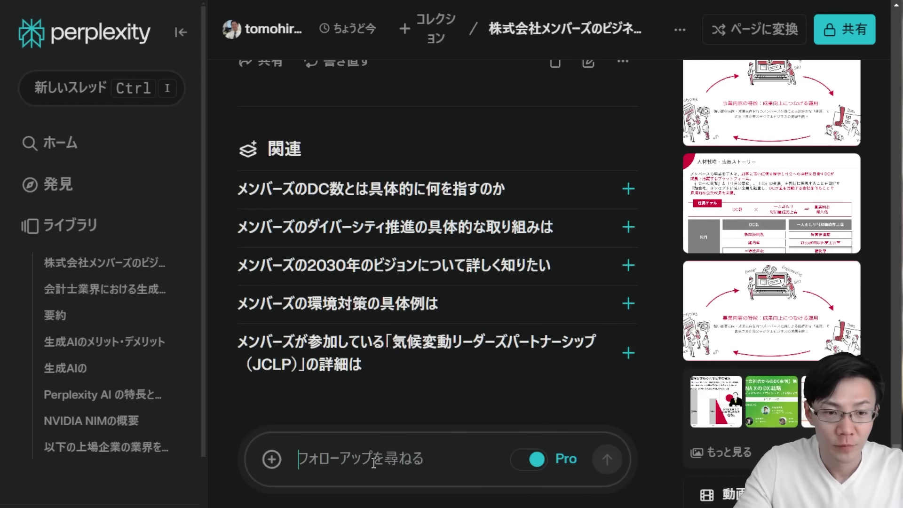
key(ctrl+v)
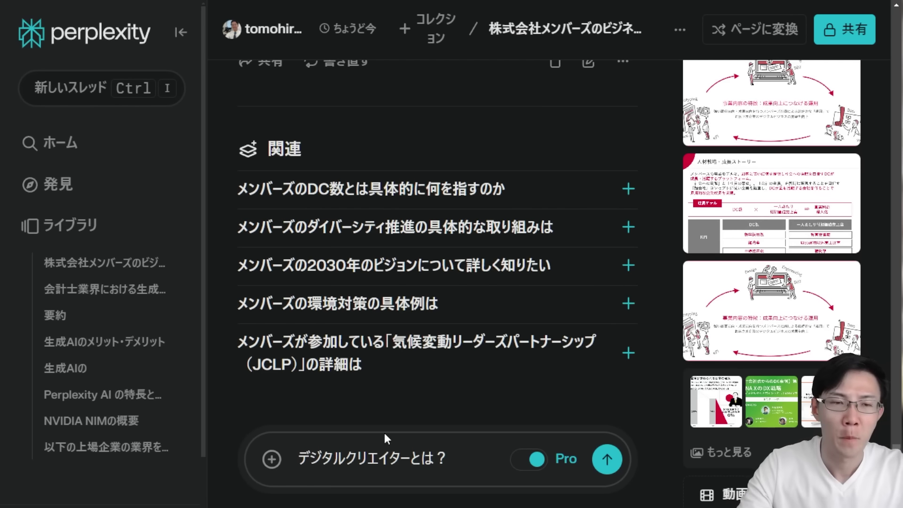
key(Return)
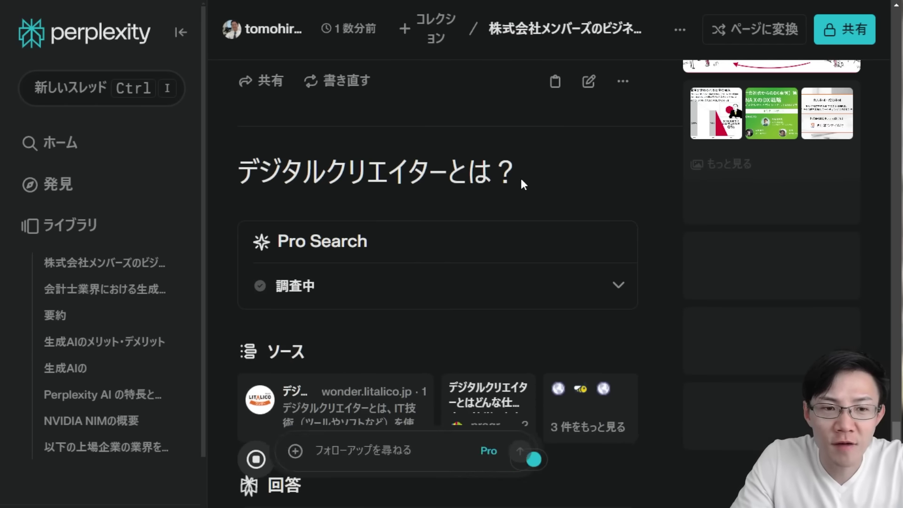
Step: Read the answer to デジタルクリエイターとは？, from its sources and definition through the listed characteristics to the closing summary
scroll(560, 246, down, 4)
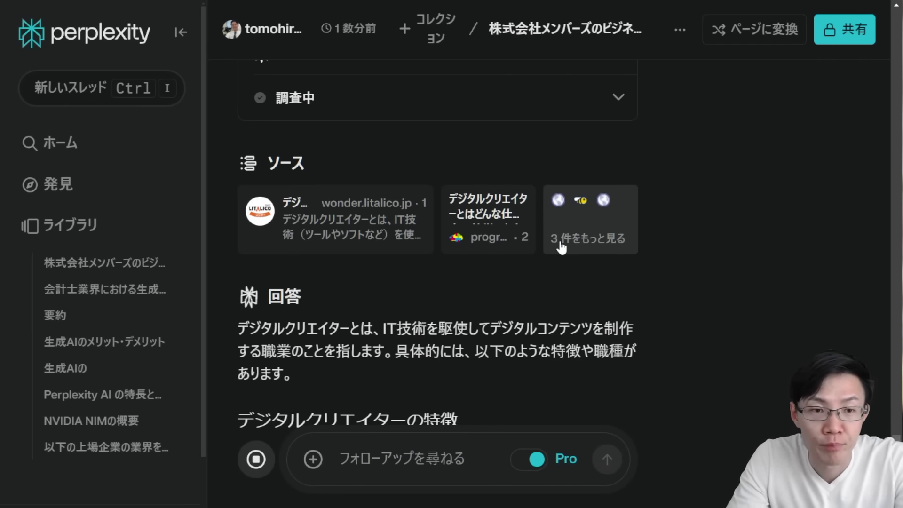
scroll(561, 245, down, 4)
scroll(563, 234, down, 1)
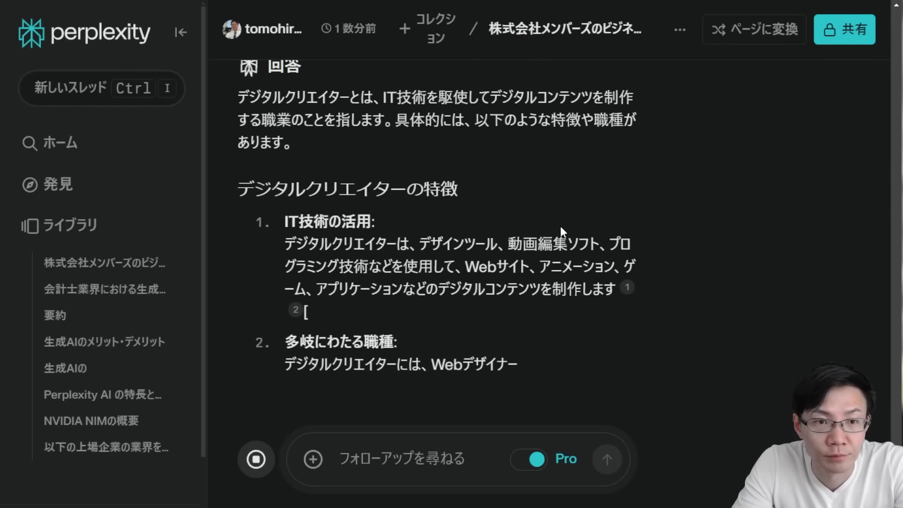
drag(381, 97, 301, 114)
click(302, 114)
scroll(402, 185, down, 8)
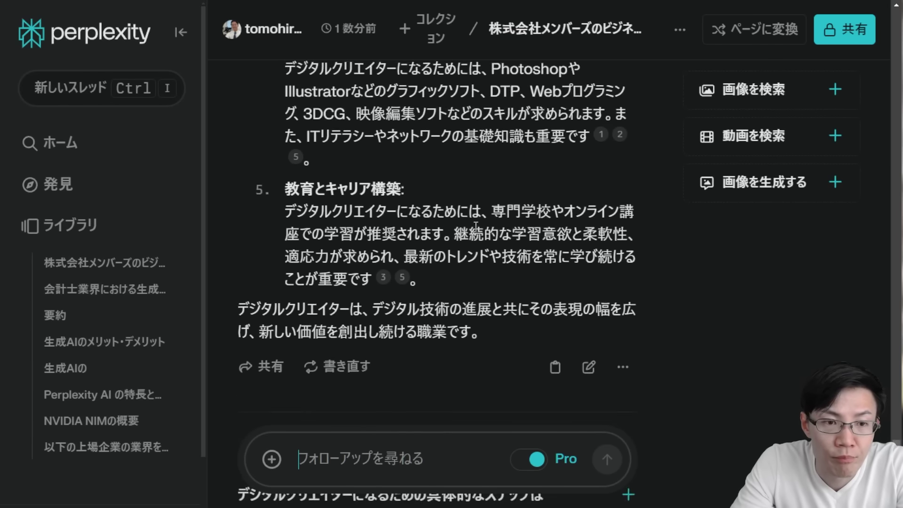
Step: Review the earlier answer on メンバーズのビジネスモデルの特徴 against the デジタルクリエイター answer, checking its introduction and numbered features
scroll(414, 343, up, 15)
scroll(414, 342, up, 20)
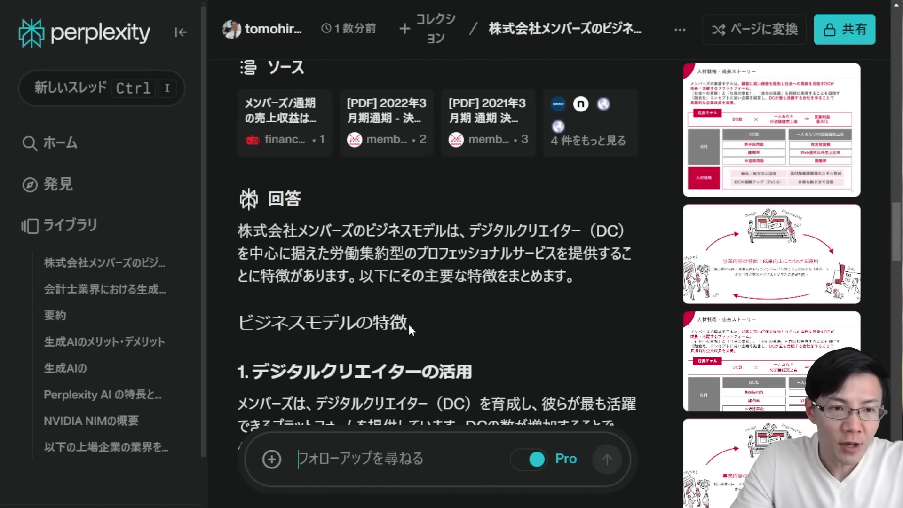
scroll(409, 329, down, 20)
scroll(405, 310, up, 12)
scroll(399, 296, down, 10)
scroll(398, 276, up, 10)
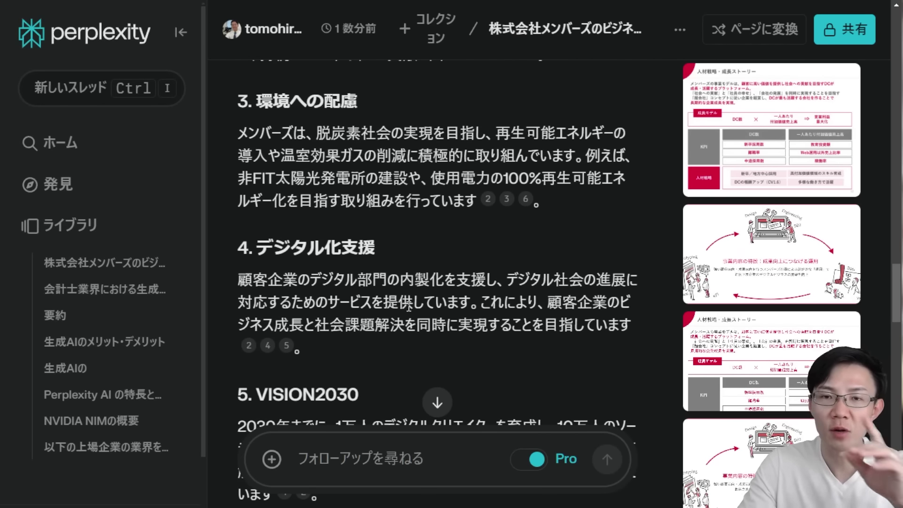
scroll(409, 306, up, 4)
scroll(408, 301, down, 10)
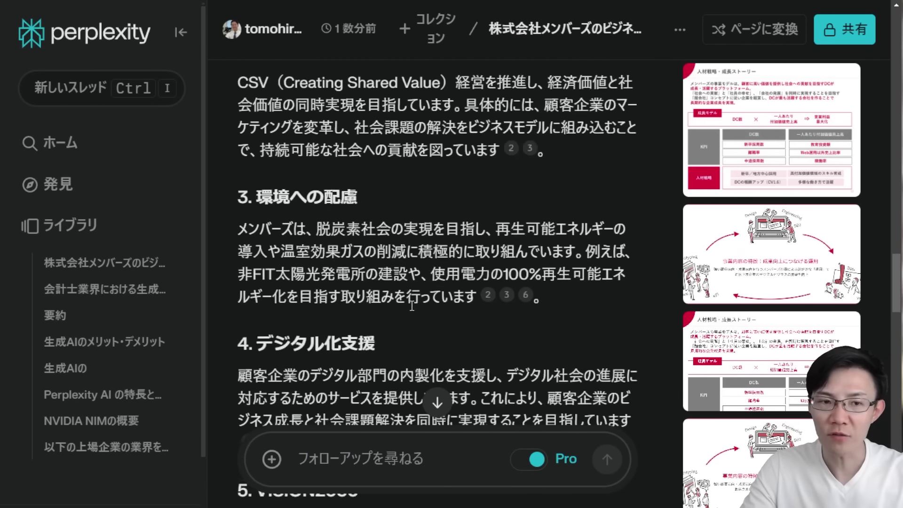
scroll(406, 300, down, 10)
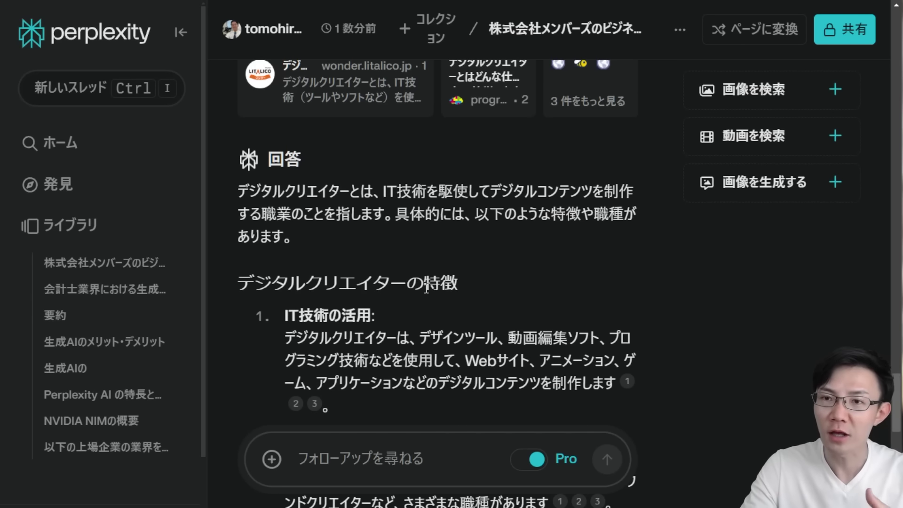
scroll(434, 281, up, 15)
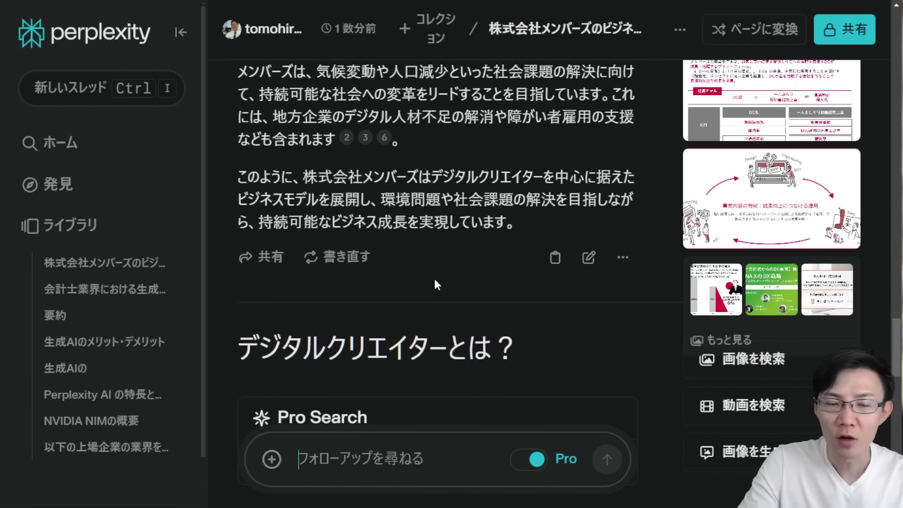
scroll(433, 280, up, 15)
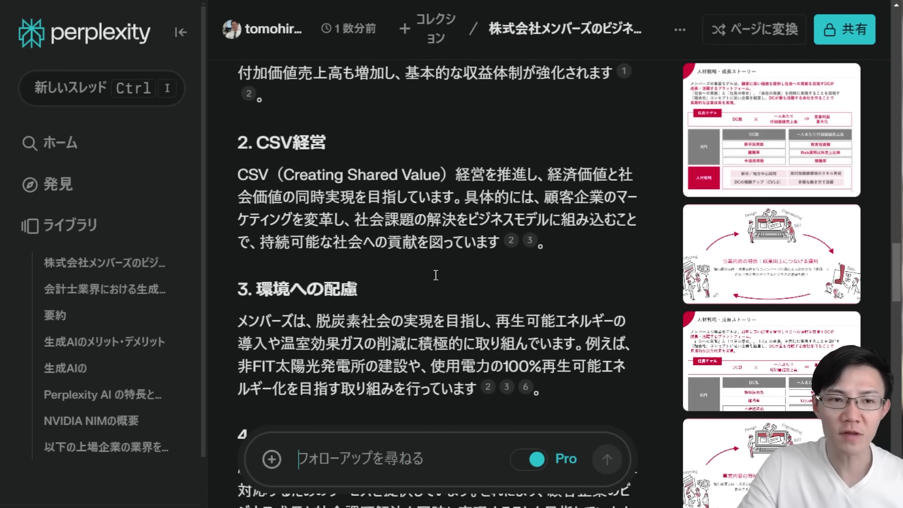
scroll(282, 188, up, 4)
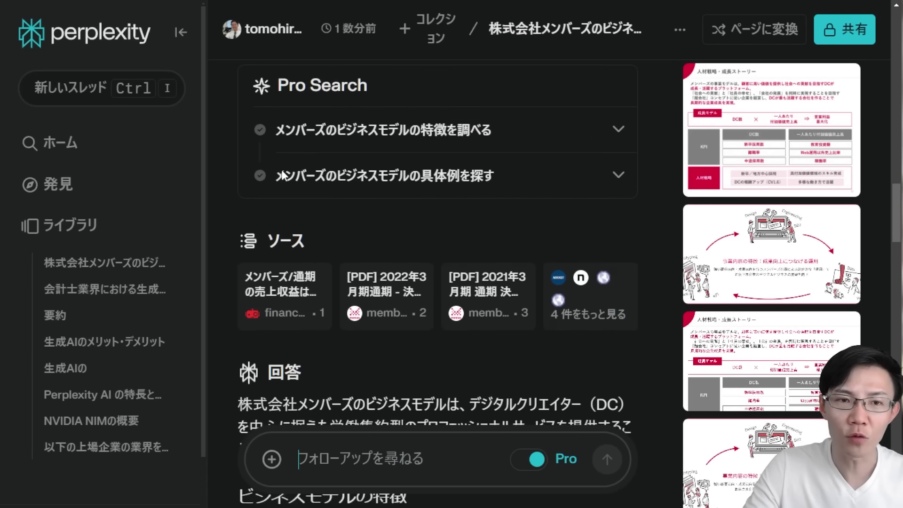
Step: Reuse the opening words of the heading メンバーズのビジネスモデルの特徴は to ask the follow-up question メンバーズの強みは
scroll(277, 186, up, 5)
drag(239, 218, 357, 217)
key(ctrl+c)
drag(506, 440, 412, 442)
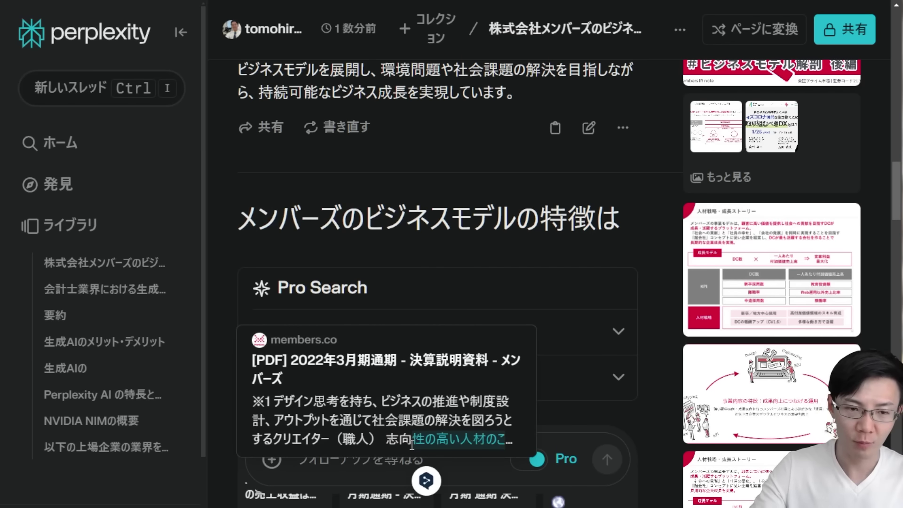
click(362, 469)
key(ctrl+v)
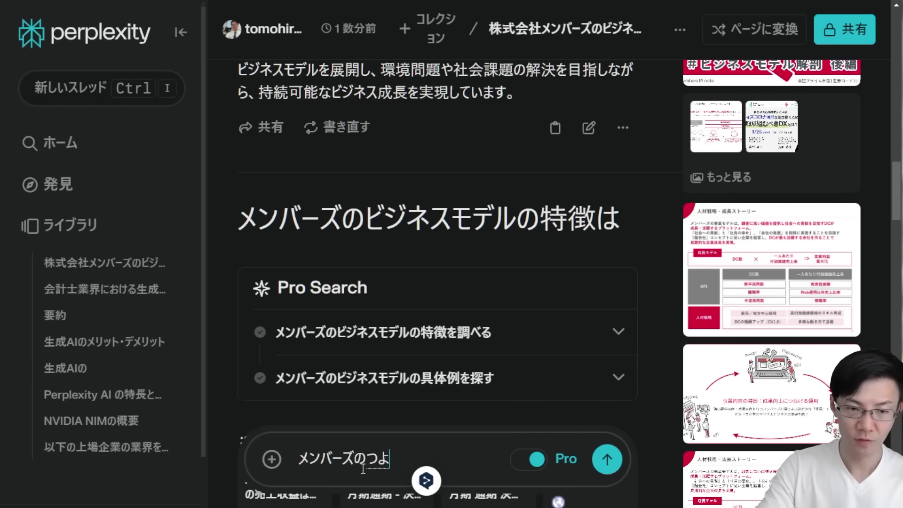
key(Return)
key(Return)
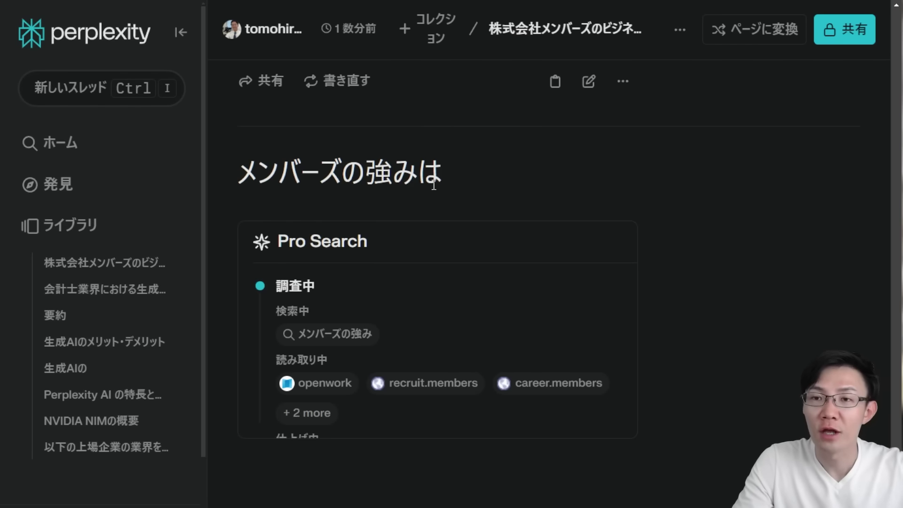
Step: Read the answer on メンバーズの強み, from 評価制度の充実 to 多様な人材の採用, including a citation under リモートワークの先駆者 and the related questions
scroll(433, 183, up, 5)
scroll(436, 184, down, 10)
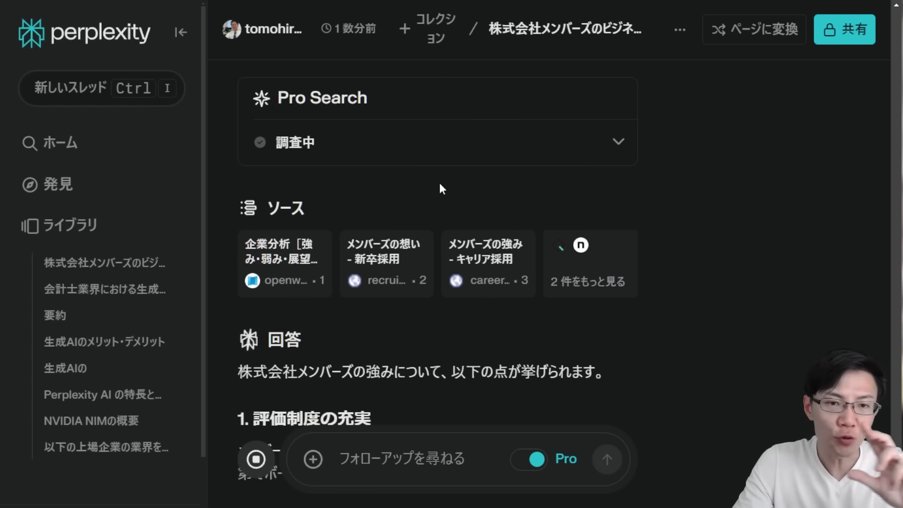
scroll(445, 174, down, 5)
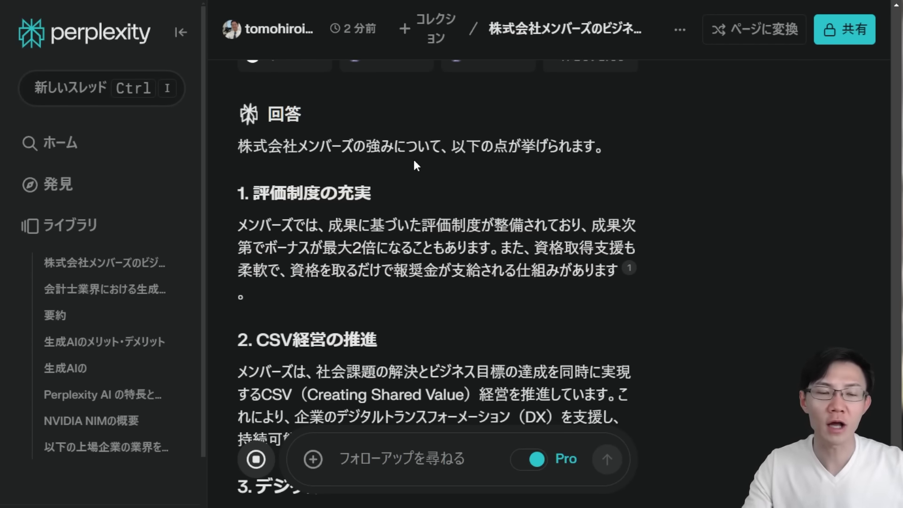
scroll(484, 201, down, 6)
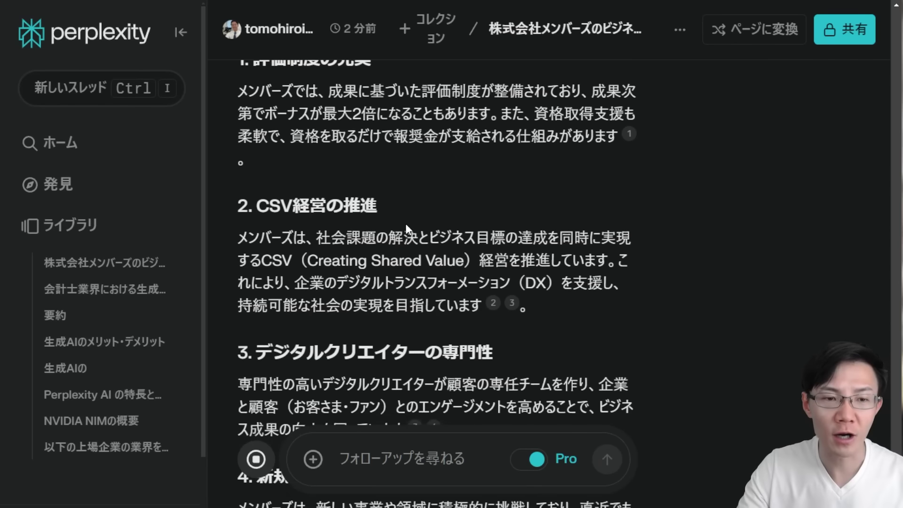
scroll(407, 225, down, 3)
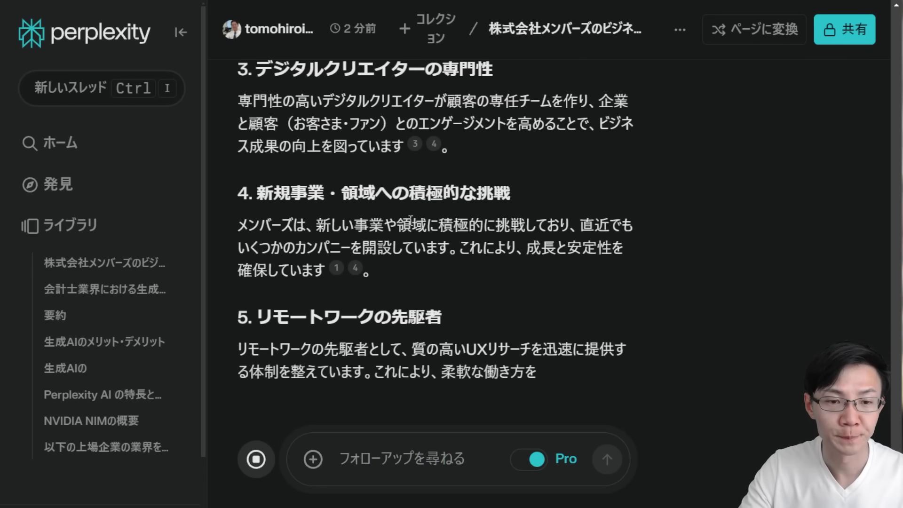
scroll(500, 339, down, 1)
scroll(501, 341, up, 3)
scroll(501, 341, down, 2)
scroll(501, 342, down, 2)
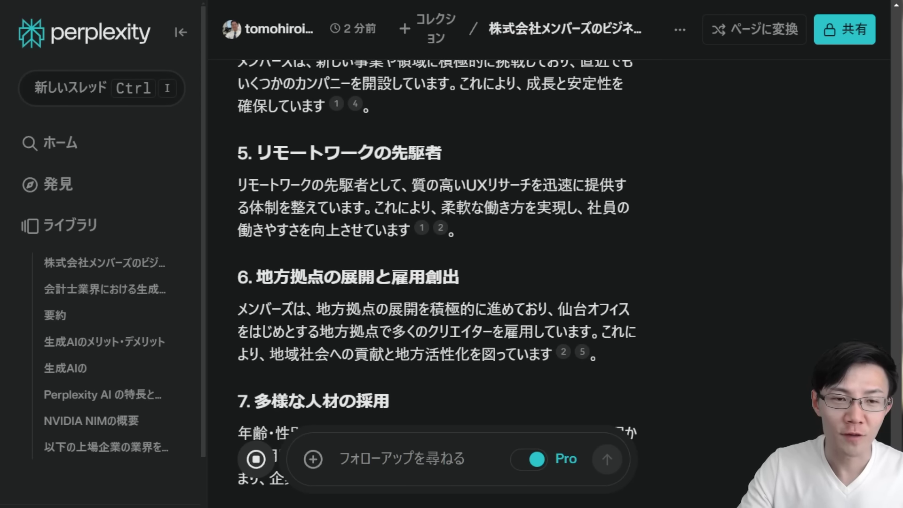
mouse_move(424, 229)
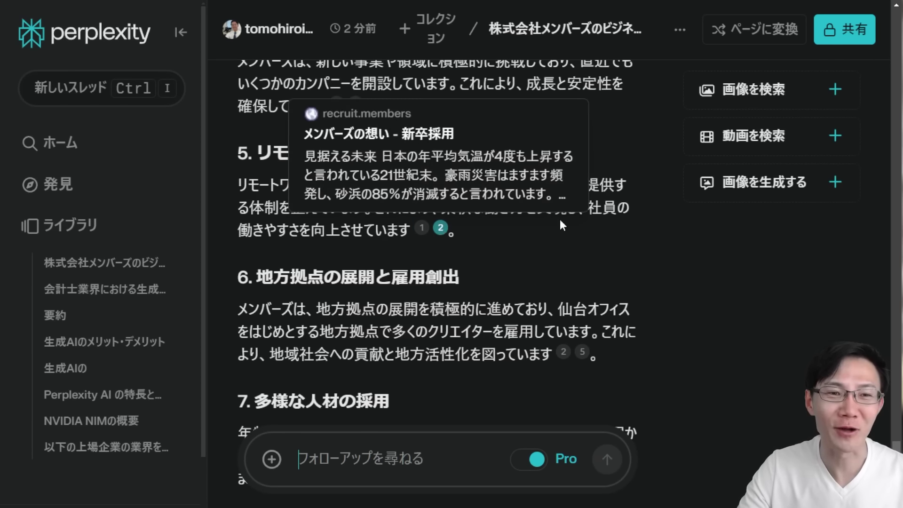
scroll(563, 220, down, 6)
scroll(566, 227, down, 1)
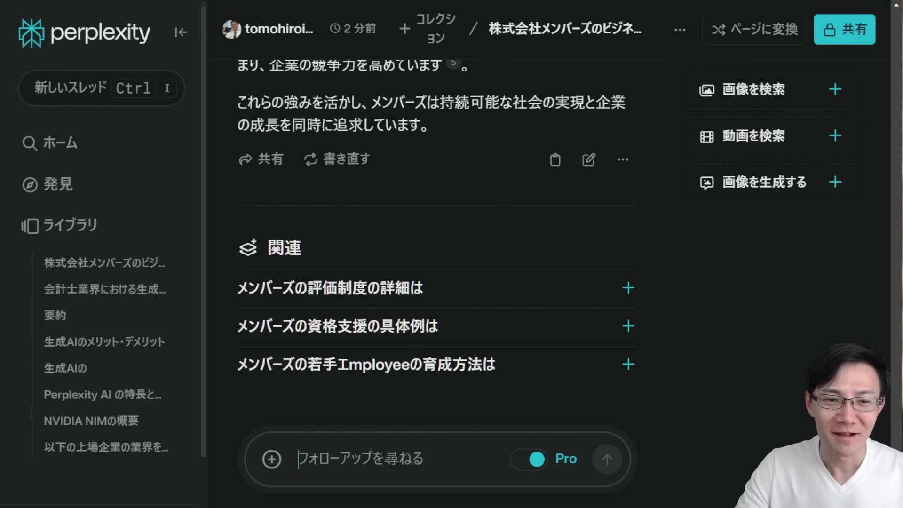
Step: Return to the thread's first answer on 株式会社メンバーズのビジネスモデル, reduce the page zoom, and review its sources, introduction and numbered features
drag(895, 470, 891, 33)
scroll(890, 29, down, 3)
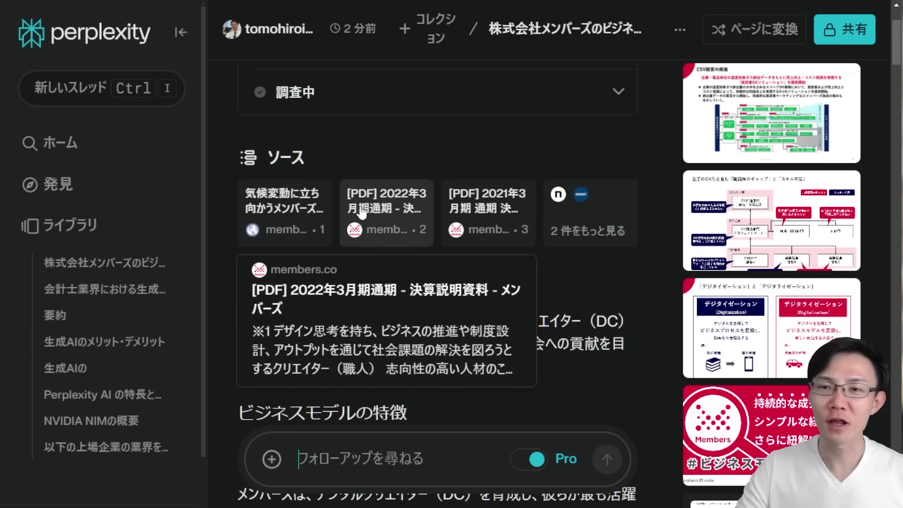
key(ctrl+minus)
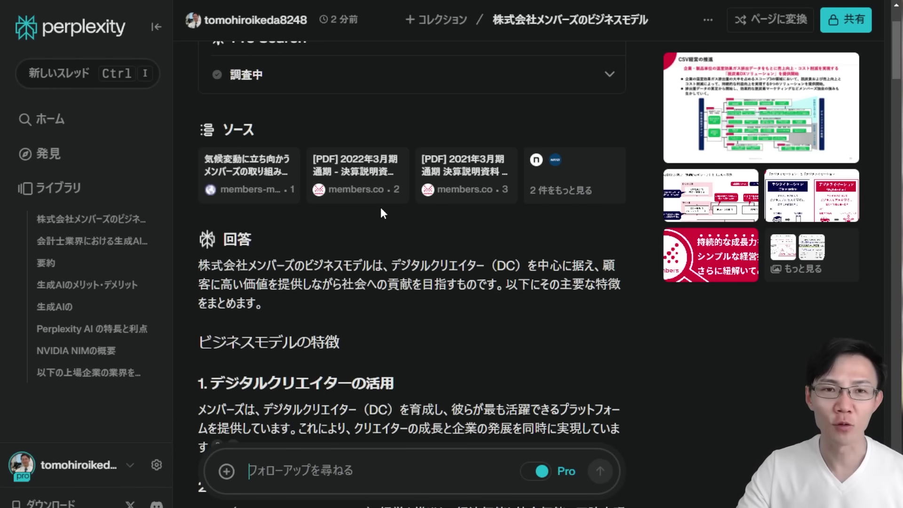
scroll(383, 207, up, 3)
scroll(502, 278, down, 3)
scroll(419, 182, down, 4)
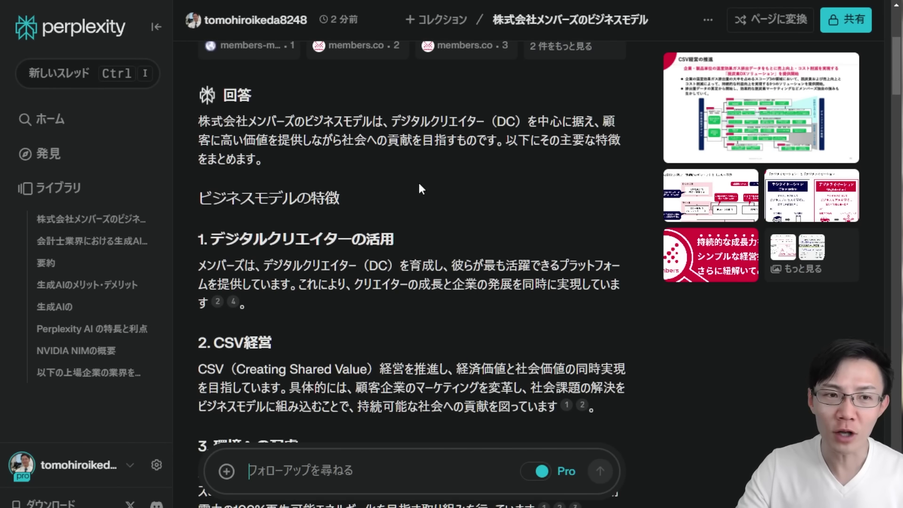
scroll(312, 253, up, 2)
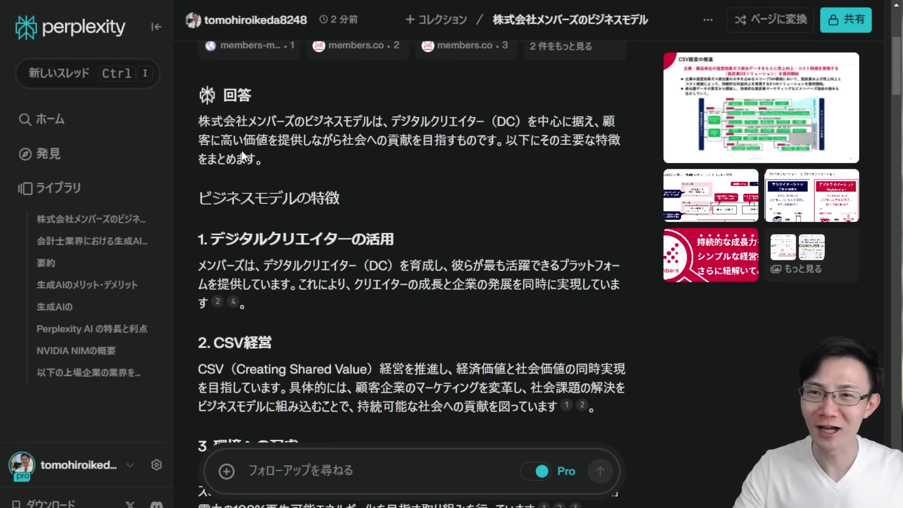
scroll(249, 148, down, 2)
scroll(277, 112, up, 2)
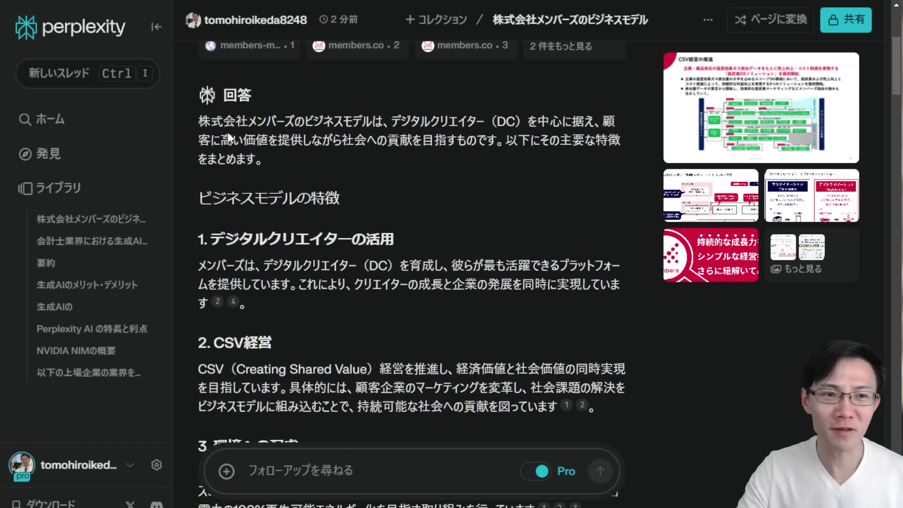
scroll(346, 297, down, 10)
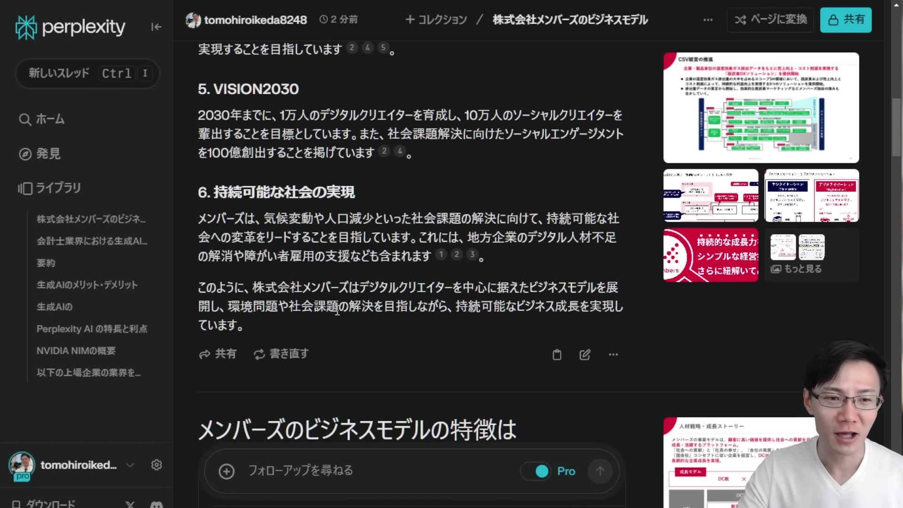
scroll(323, 264, up, 8)
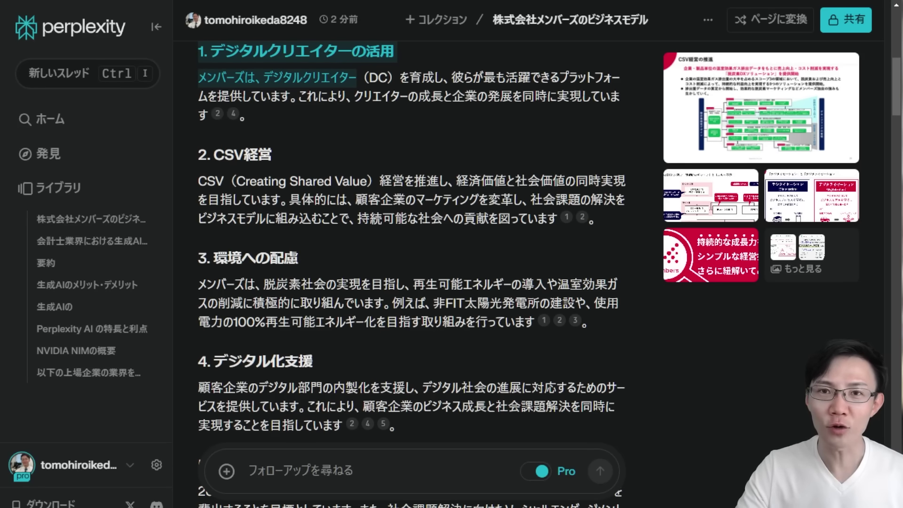
Step: Switch to the ChatGPT custom GPT 生成AIのバリューチェーン別の活用可能性 and submit the copied business model answer with its source links
key(ctrl+t)
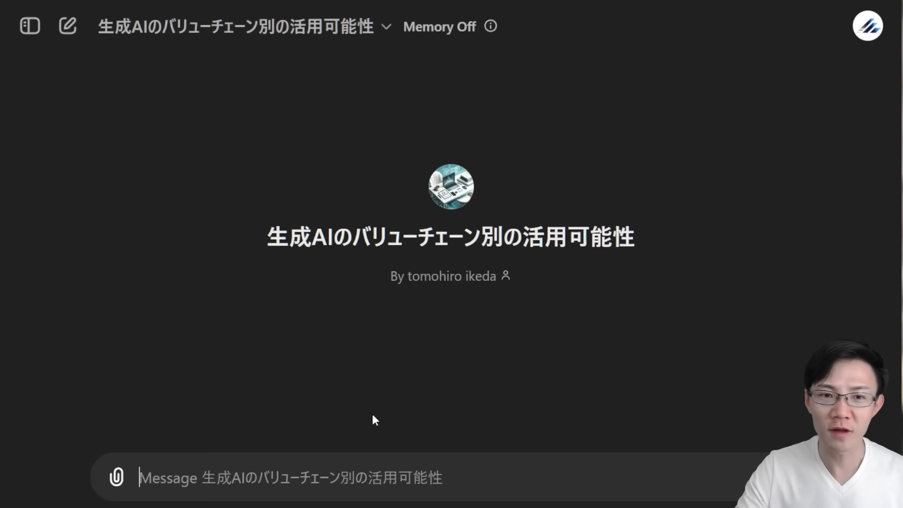
key(ctrl+v)
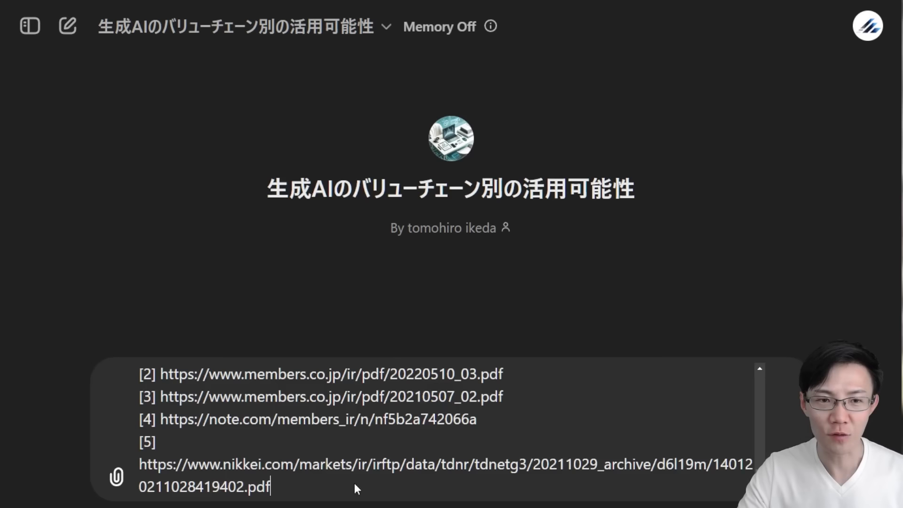
key(Return)
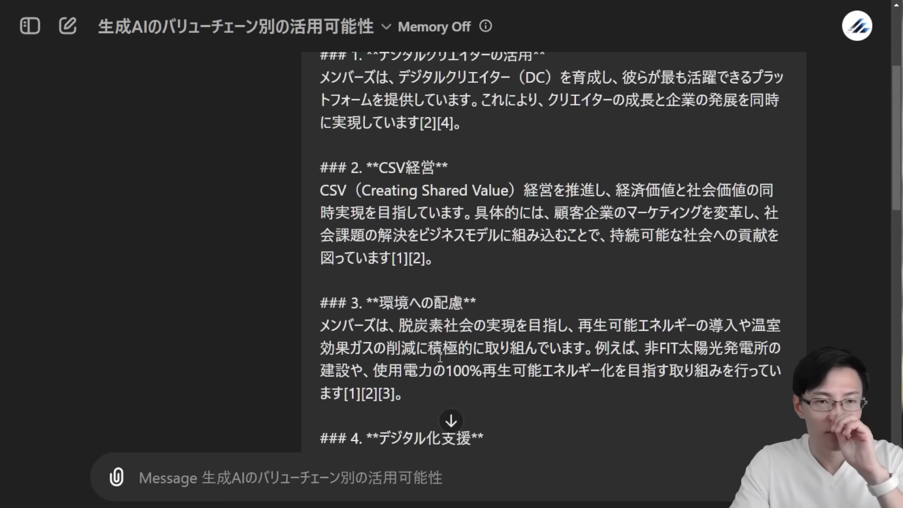
scroll(439, 353, down, 10)
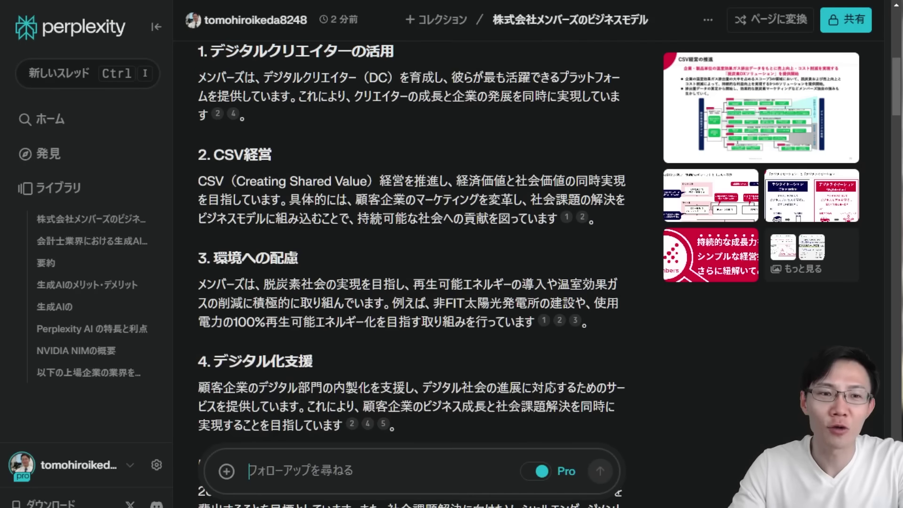
scroll(446, 159, down, 5)
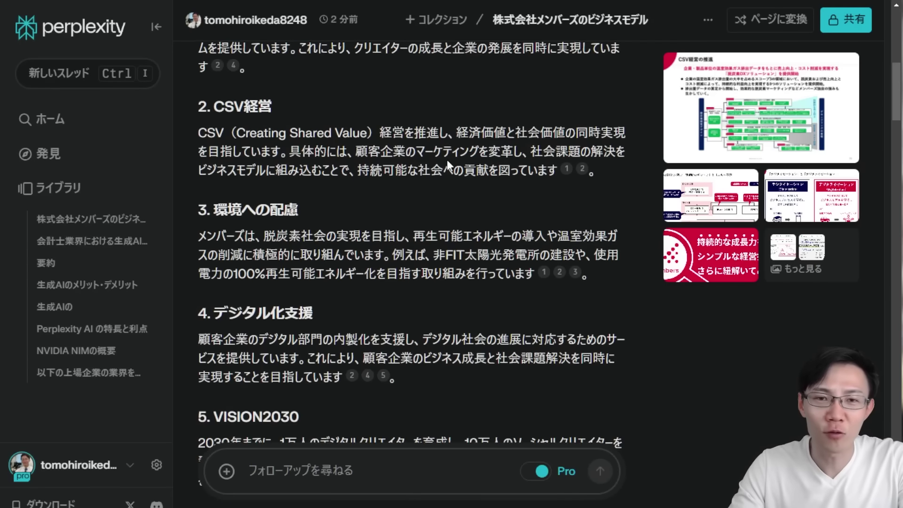
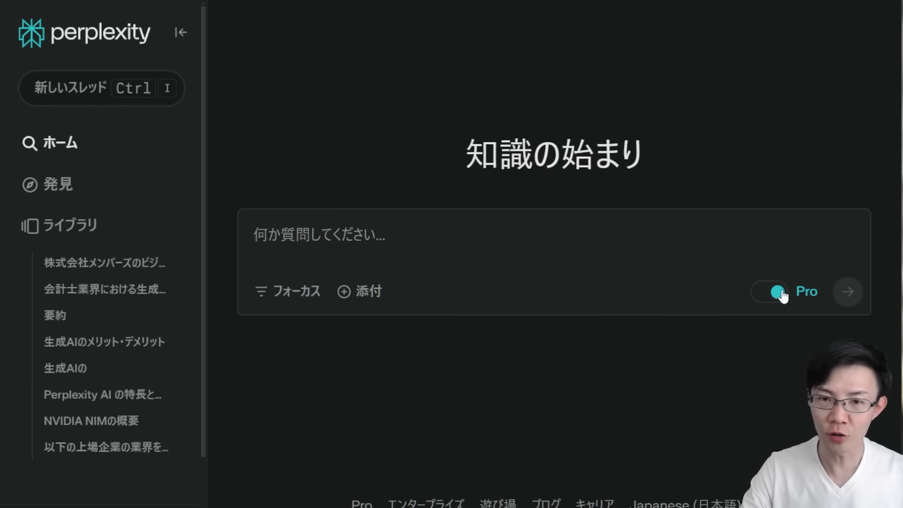
Step: Turn off Pro search and submit the question GPT-4oの活用事例 as a new search
click(638, 226)
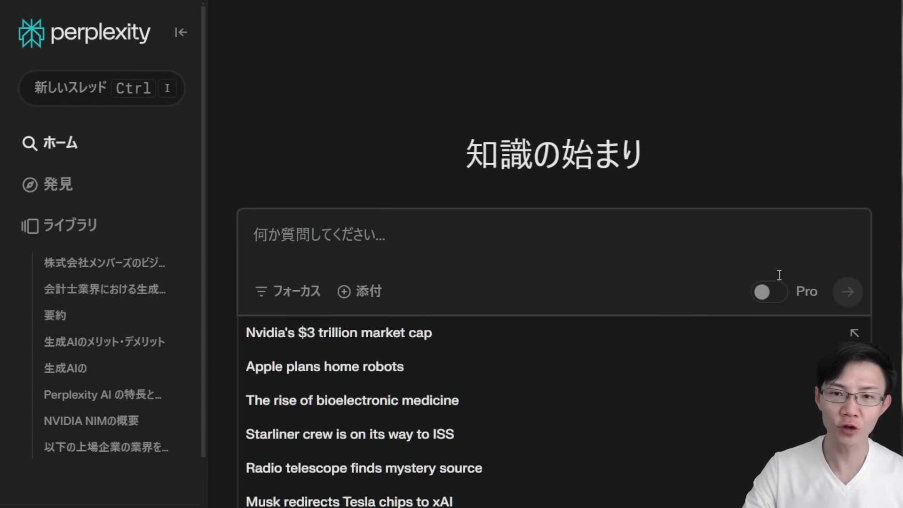
text(あ)
key(BackSpace)
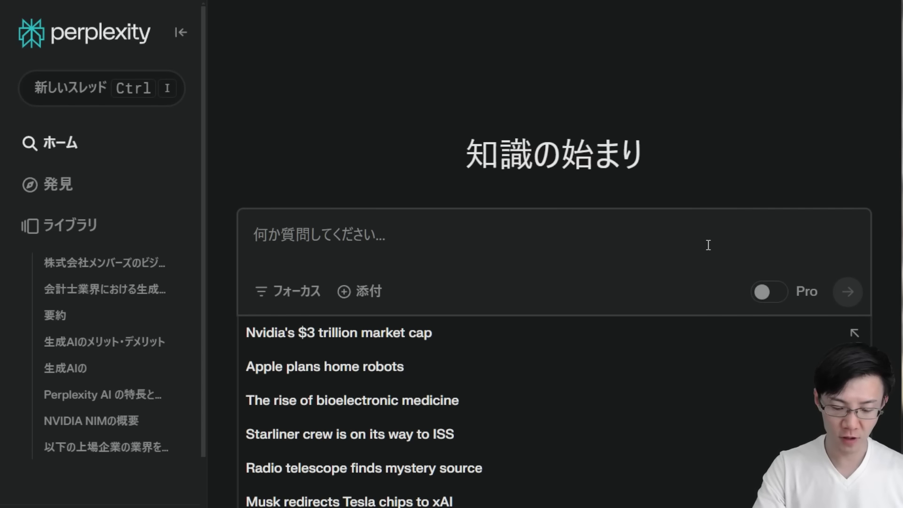
text(GPT-4)
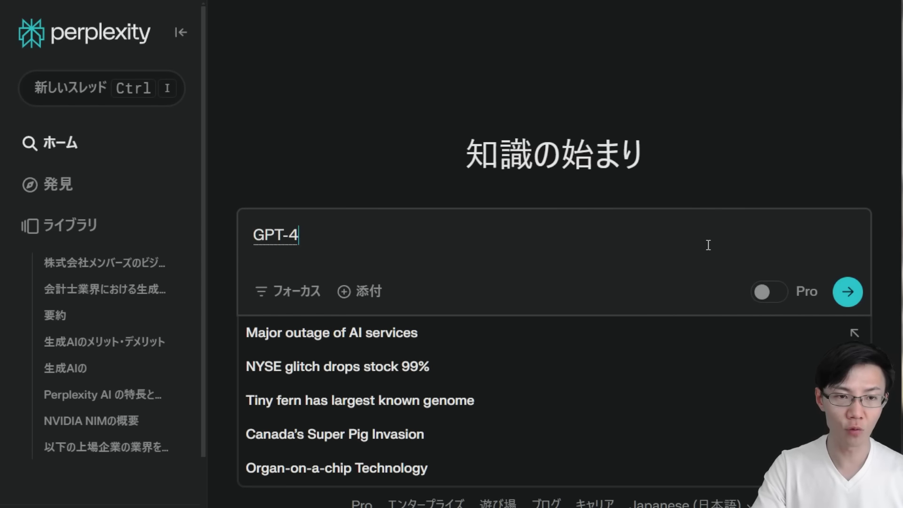
text(oのかつようじれい)
key(space)
key(Return)
key(Return)
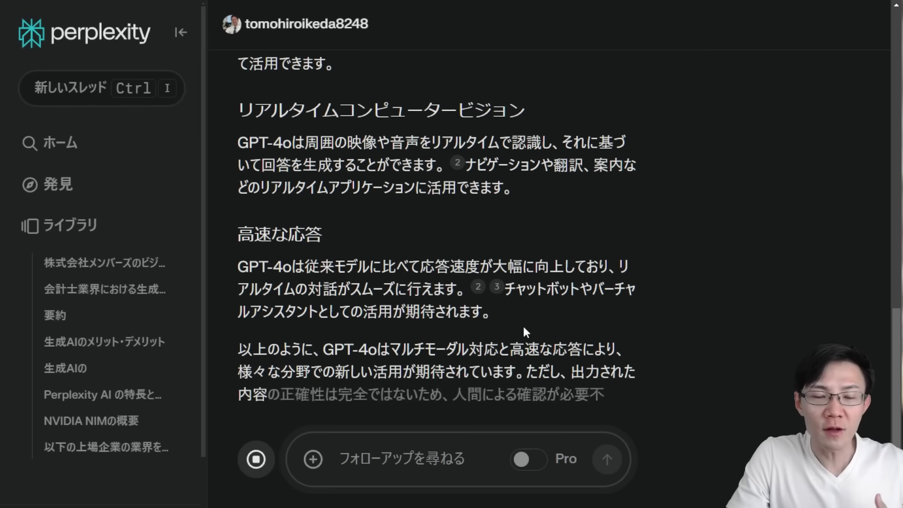
Step: Review the GPT-4oの活用事例 answer, ask its related question gPT-4oはどのようにリアルタイム翻訳を実現しているのか, and read the reply
scroll(175, 268, down, 2)
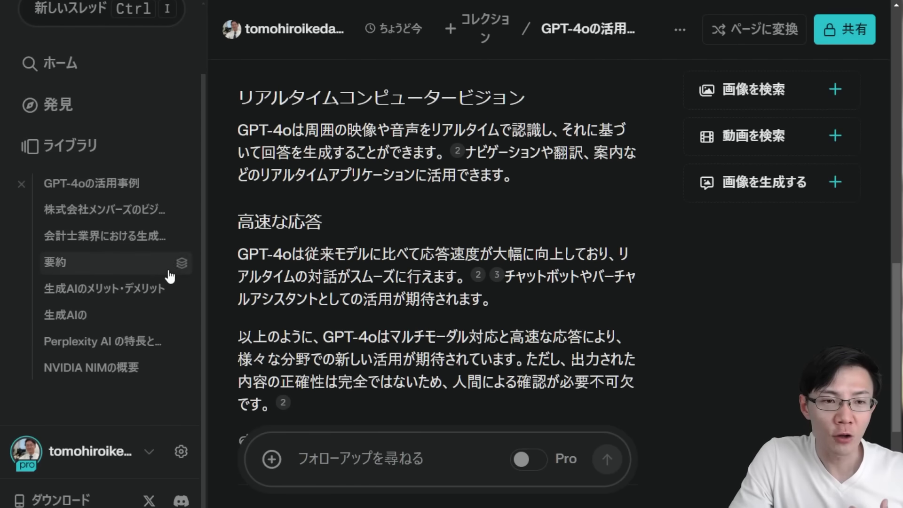
scroll(559, 278, up, 15)
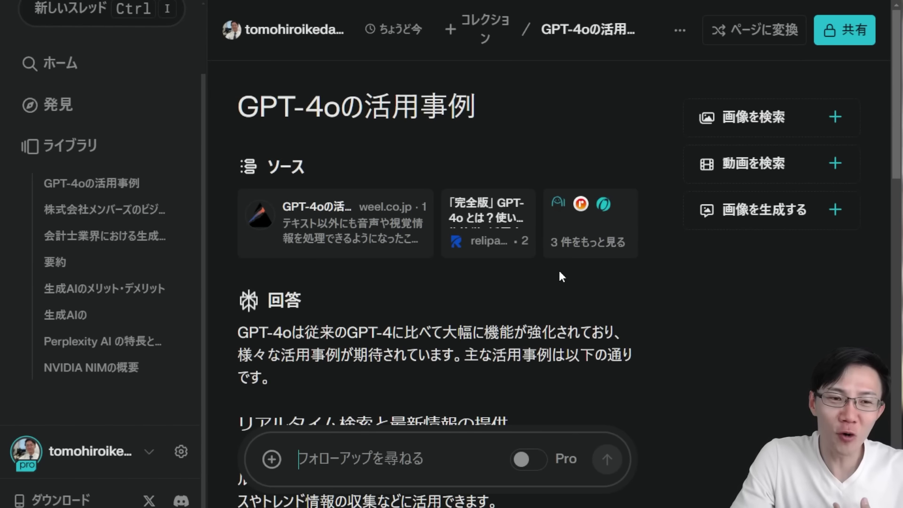
scroll(560, 277, down, 15)
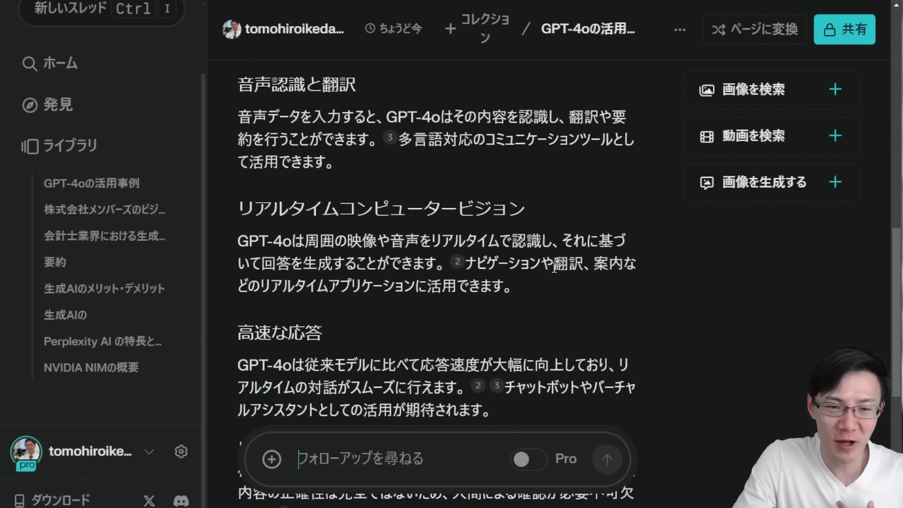
scroll(286, 194, down, 1)
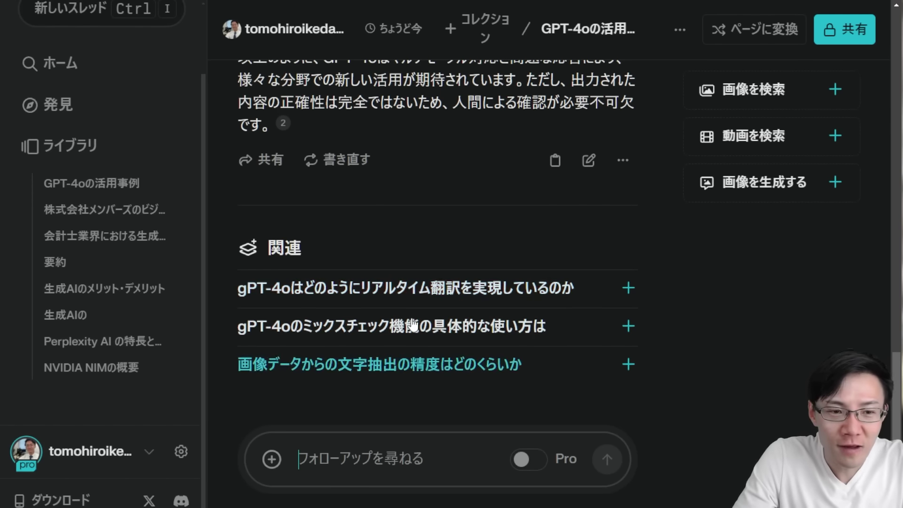
click(417, 287)
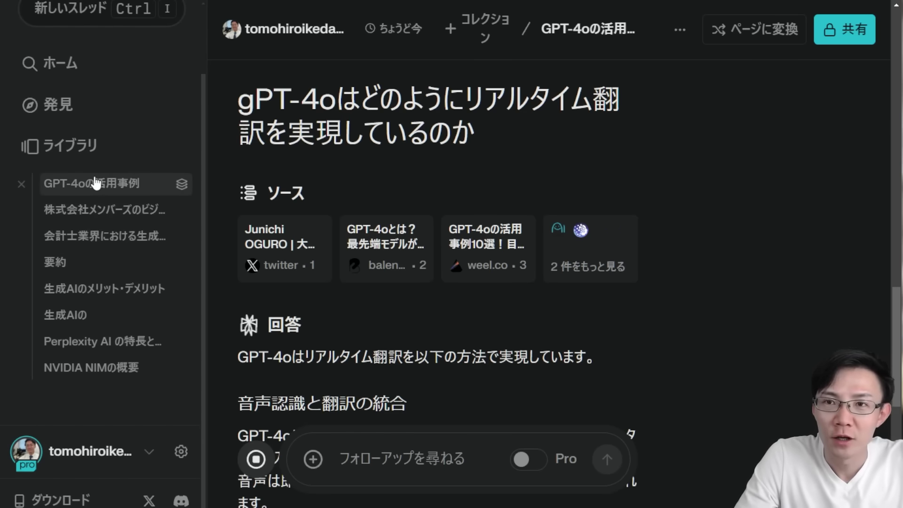
scroll(537, 274, down, 15)
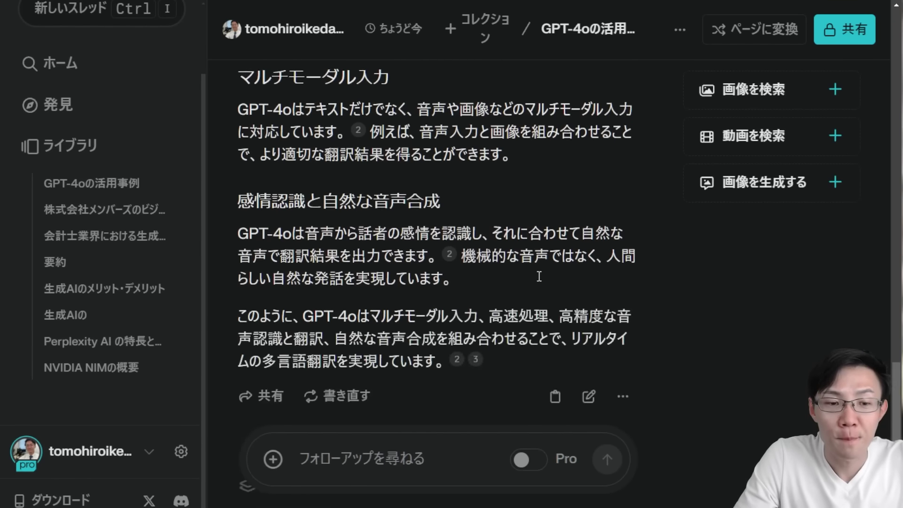
scroll(540, 282, down, 2)
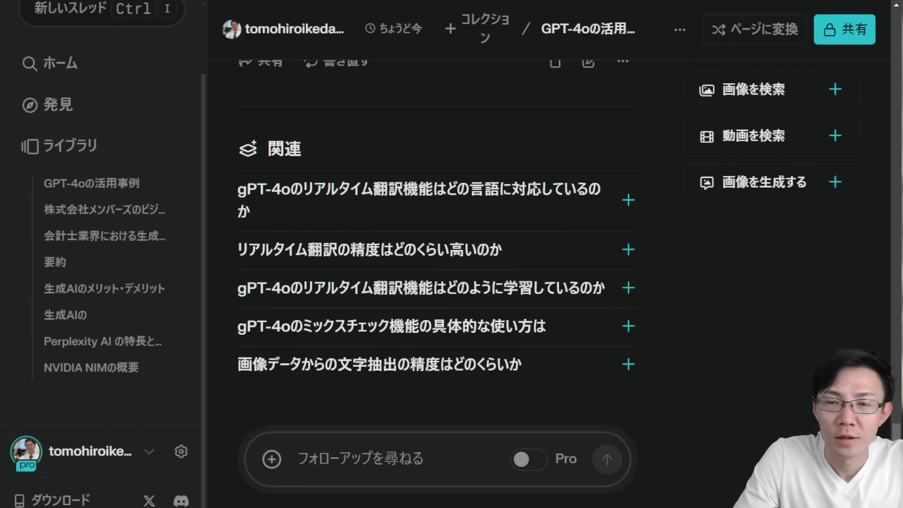
scroll(86, 65, up, 2)
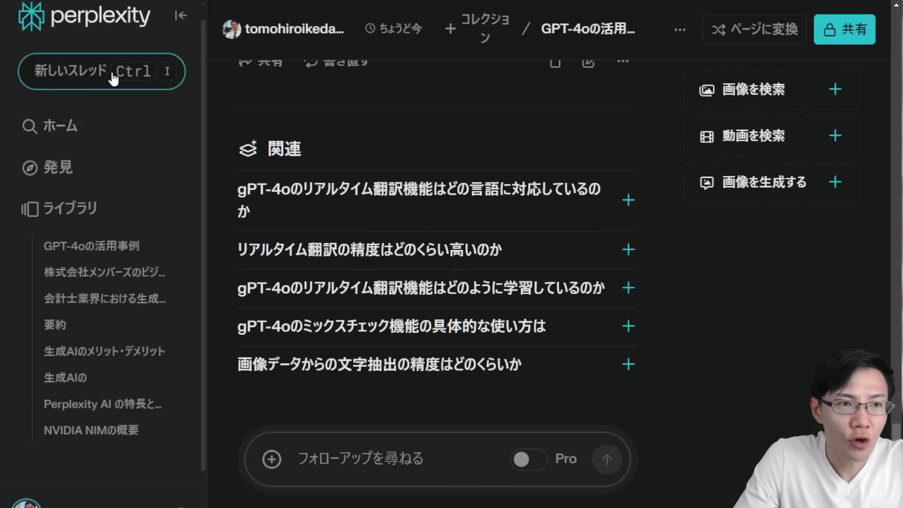
Step: Start a new thread with the search focus set to YouTube
click(112, 75)
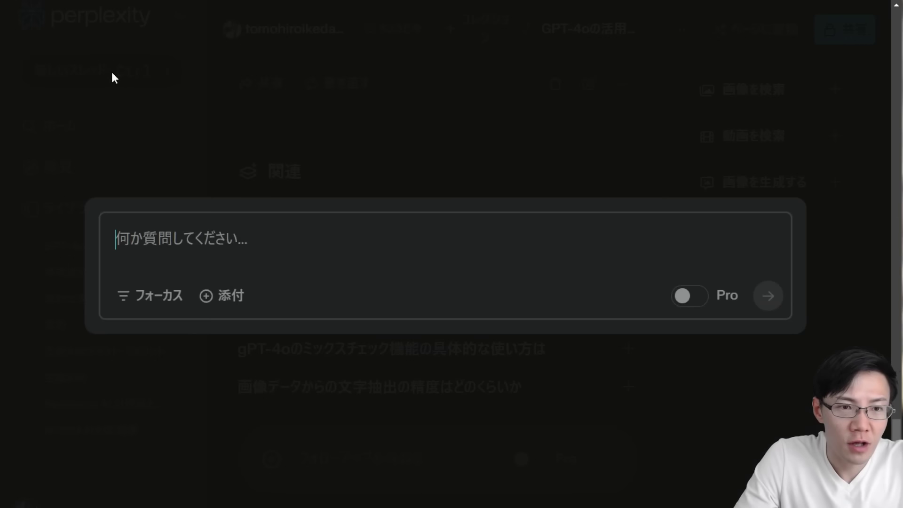
click(149, 301)
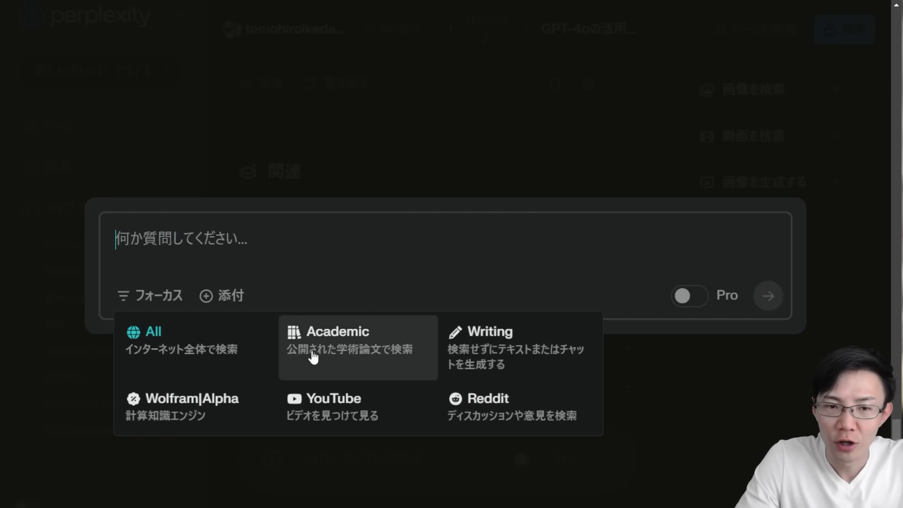
click(334, 407)
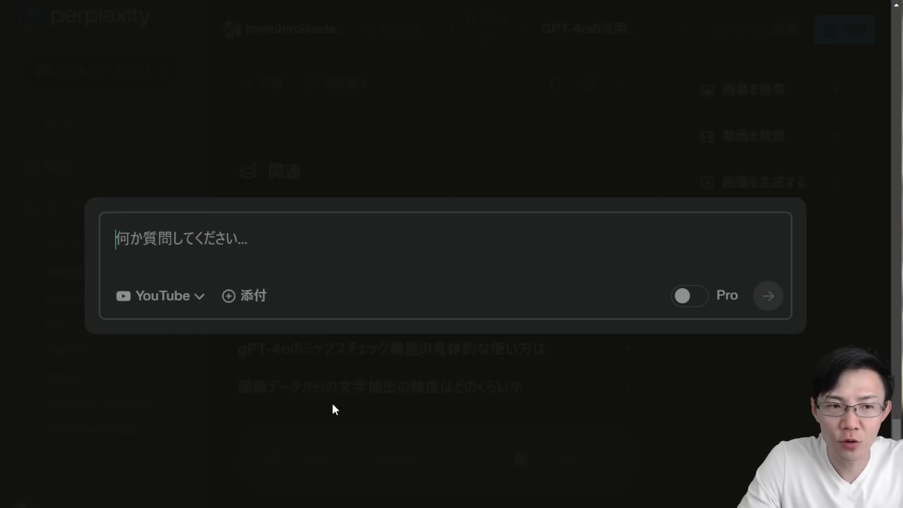
Step: Enter GPT-4oの活用事例 as the YouTube-focused question and submit it
text(G)
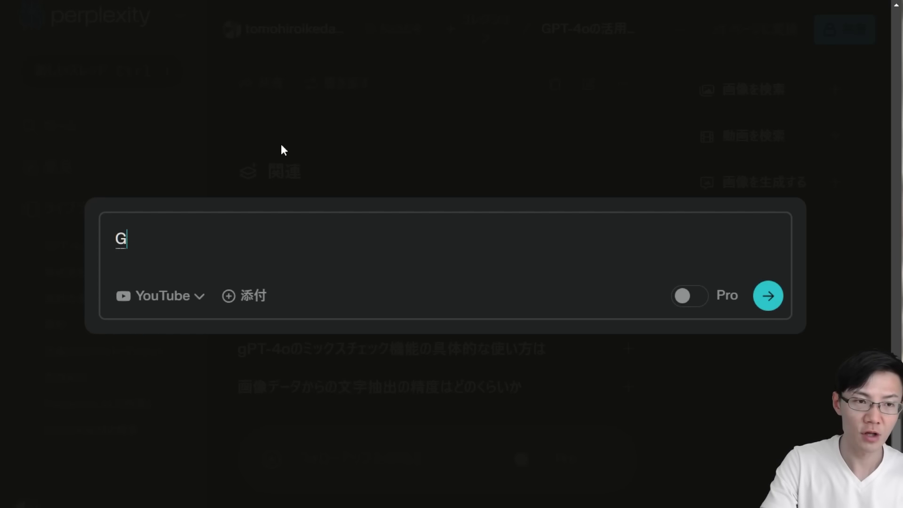
text(PT-4oのカツようじれい)
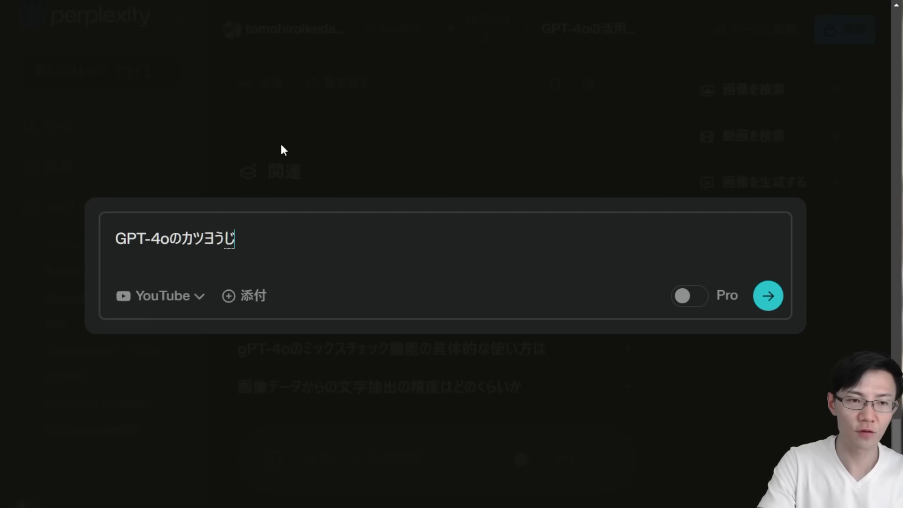
key(BackSpace)
key(BackSpace)
key(BackSpace)
key(BackSpace)
key(BackSpace)
key(BackSpace)
key(BackSpace)
text(かつよう)
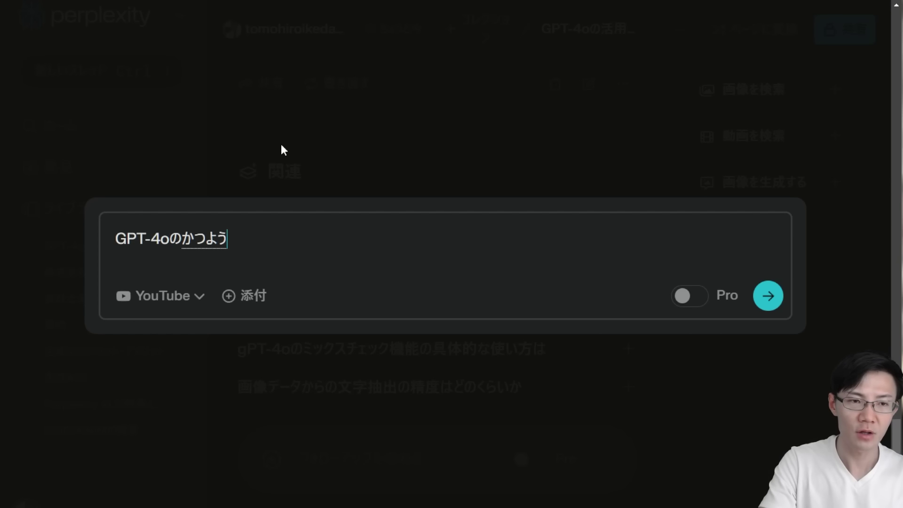
text(じれい)
key(space)
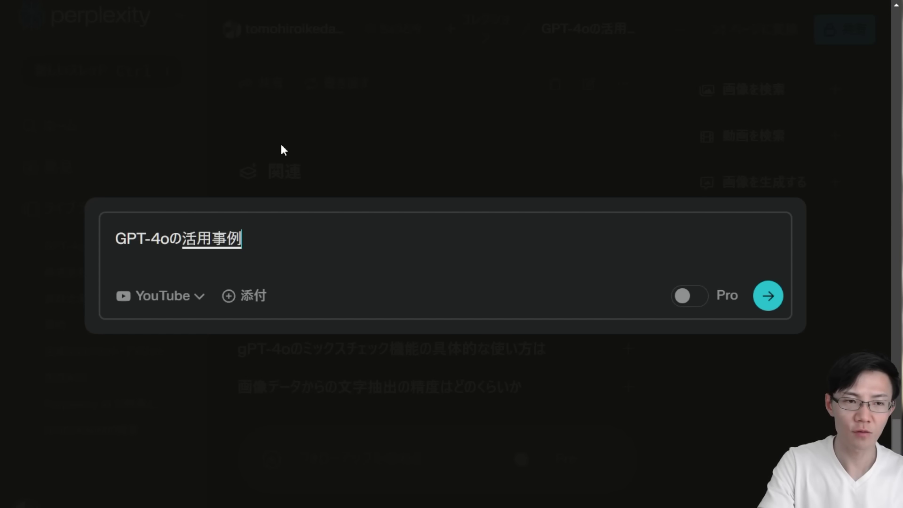
key(Return)
key(Return)
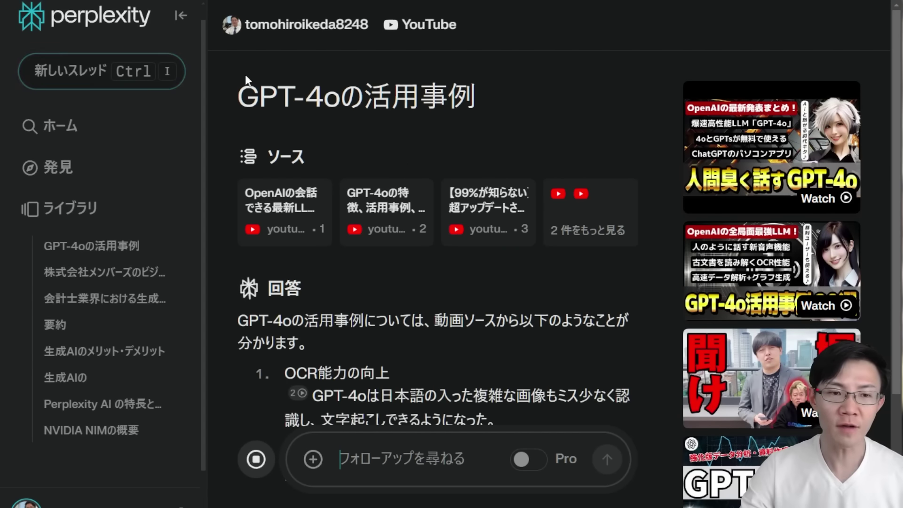
Step: Read the numbered GPT-4o use cases in the YouTube-sourced answer and its closing summary
scroll(395, 300, down, 3)
scroll(396, 301, down, 3)
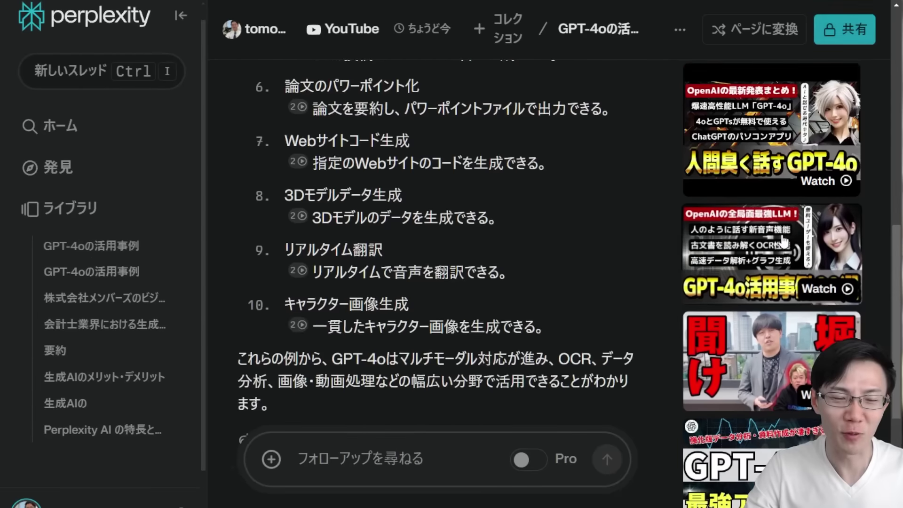
scroll(611, 447, up, 10)
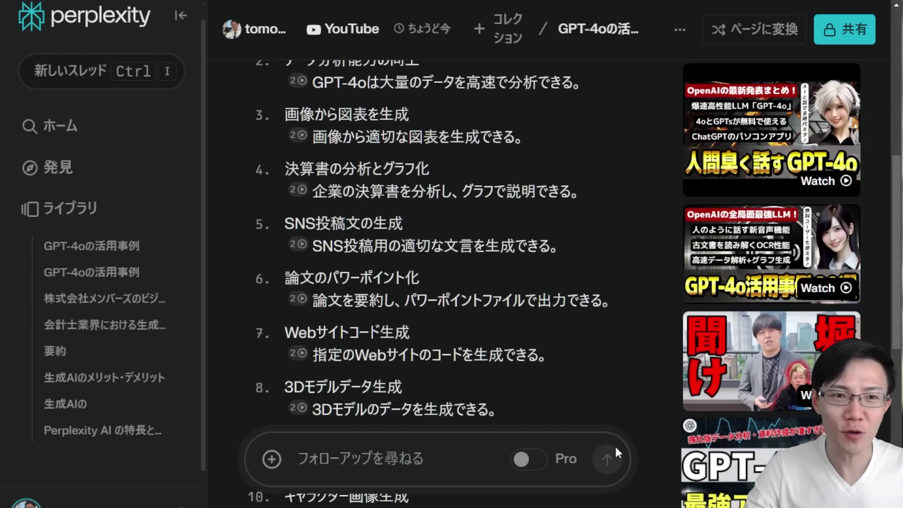
scroll(478, 410, down, 5)
scroll(536, 258, down, 4)
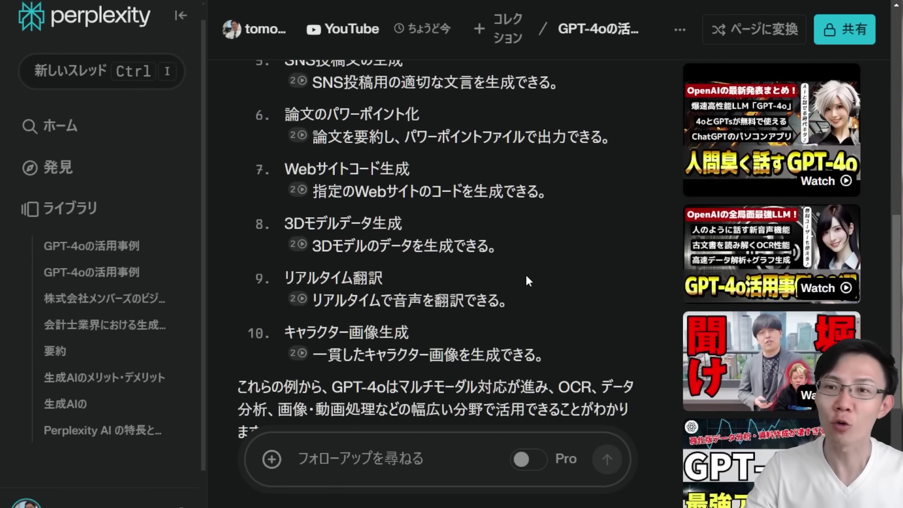
scroll(526, 274, up, 10)
Step: Start a new thread with the Academic focus and ask 生成AIの業務生産性への影響
click(78, 72)
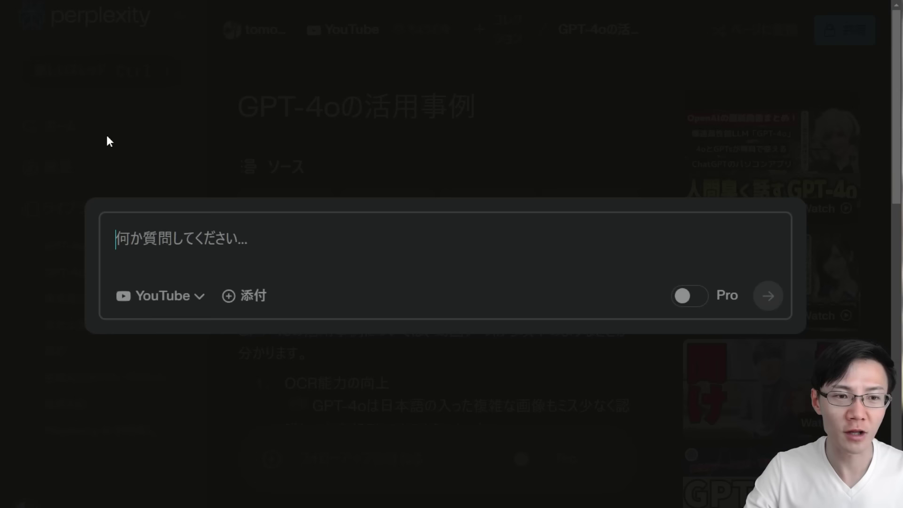
click(188, 295)
click(302, 331)
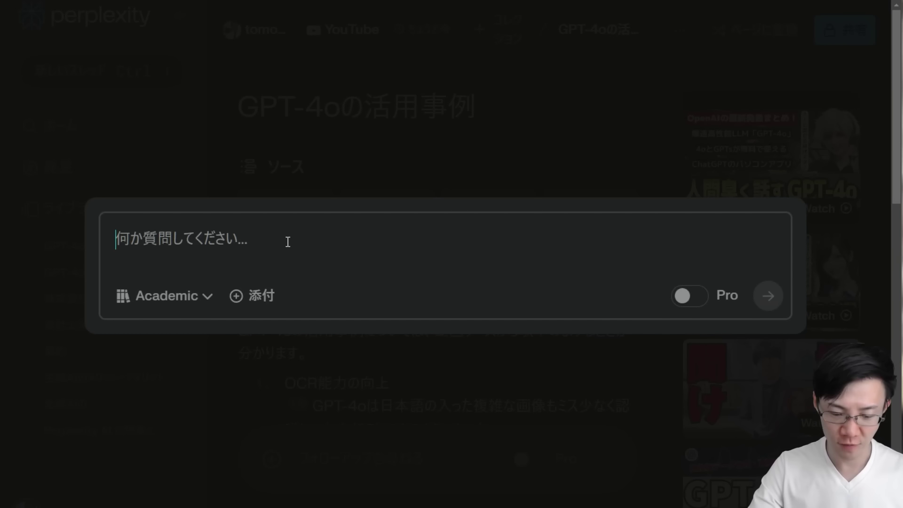
text(生成AIの)
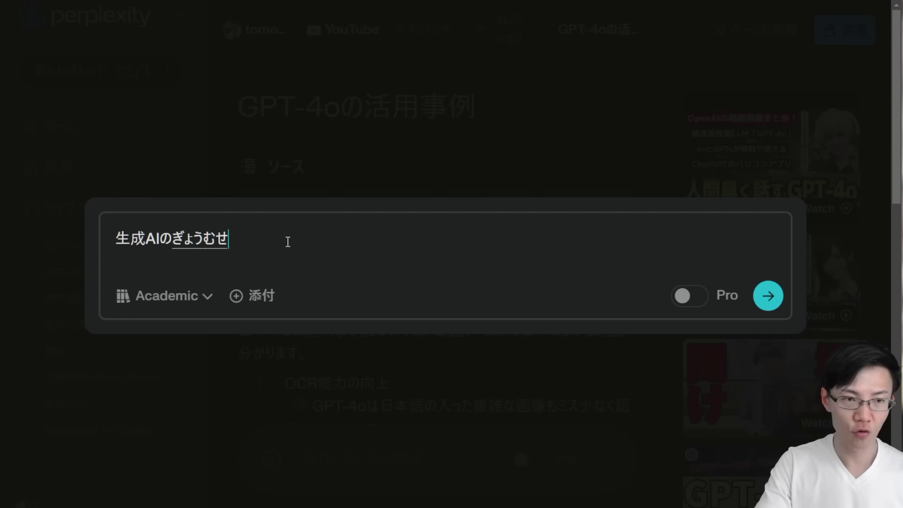
text(業務生産性への影響)
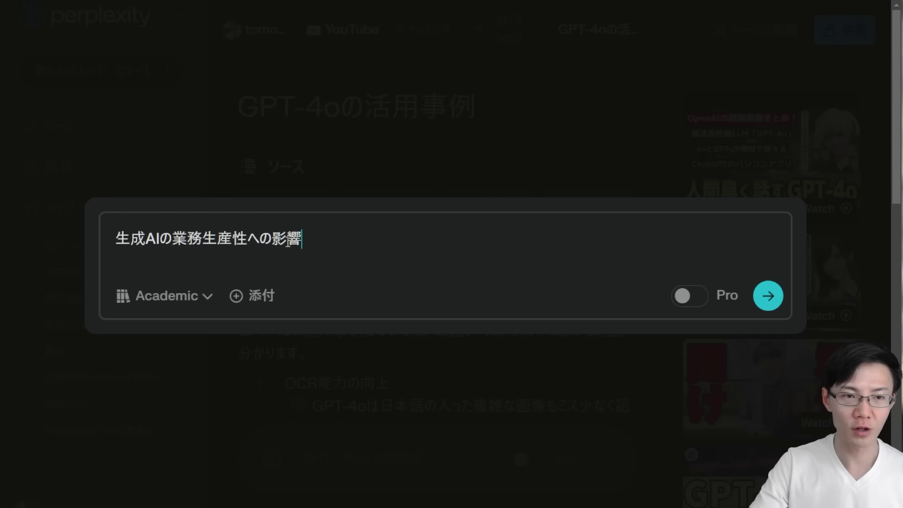
click(775, 298)
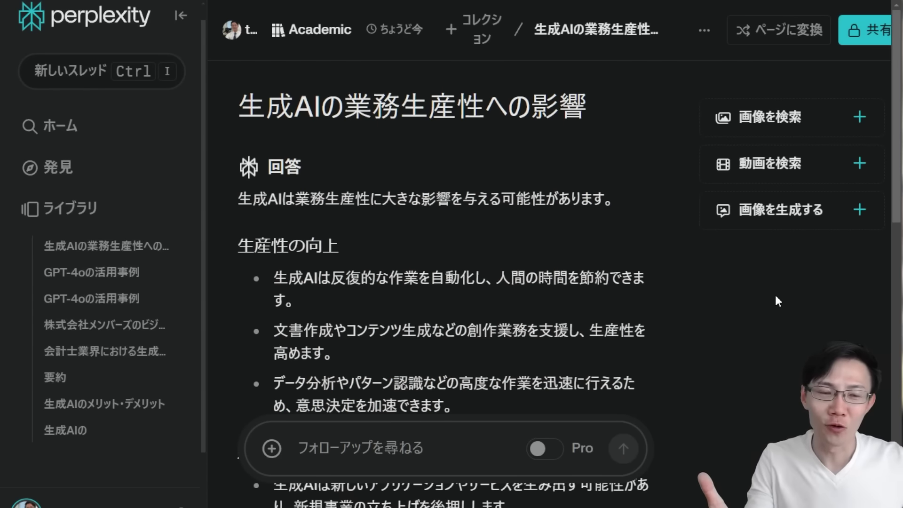
Step: Review the answer on 生成AIの業務生産性への影響, from 生産性の向上 through the risks to the related questions
scroll(573, 299, down, 15)
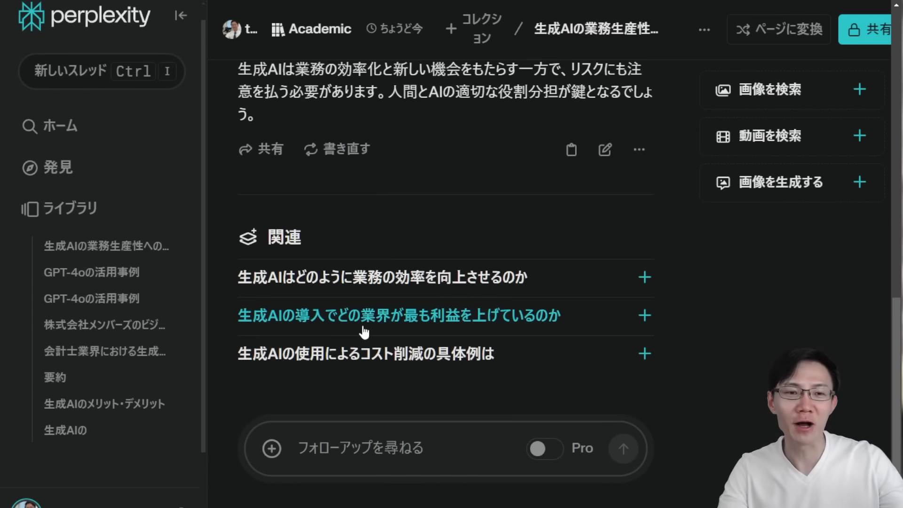
scroll(363, 329, up, 15)
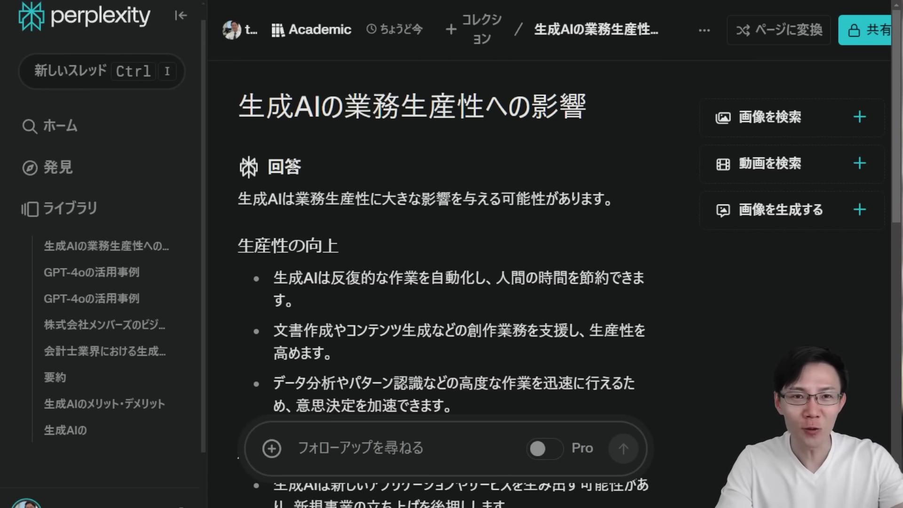
scroll(458, 197, down, 12)
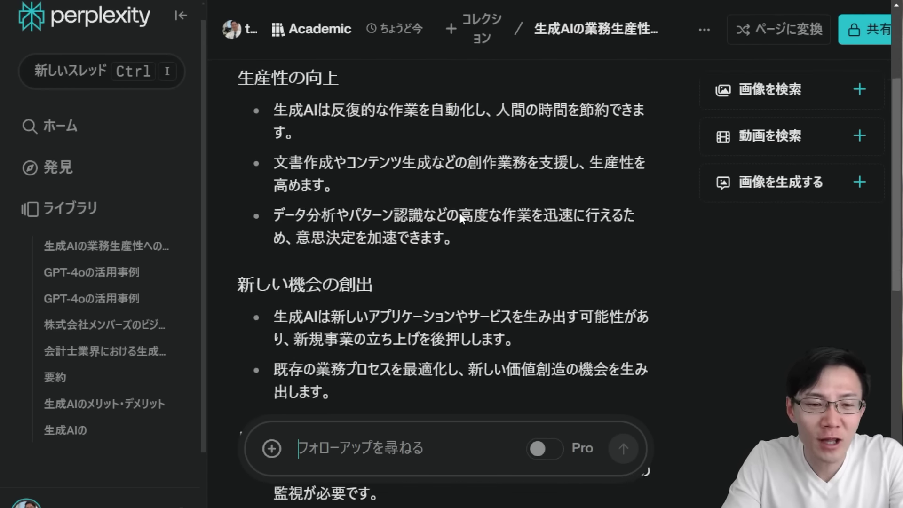
scroll(463, 221, up, 12)
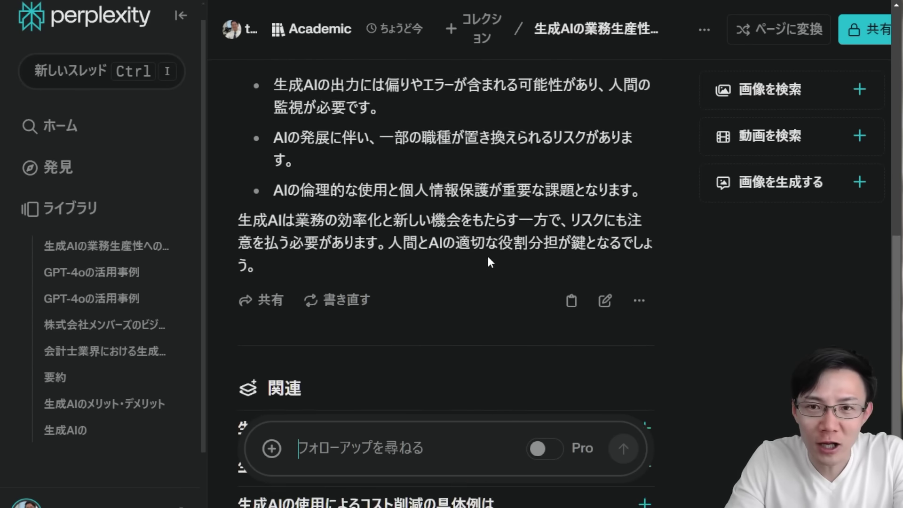
scroll(488, 244, down, 12)
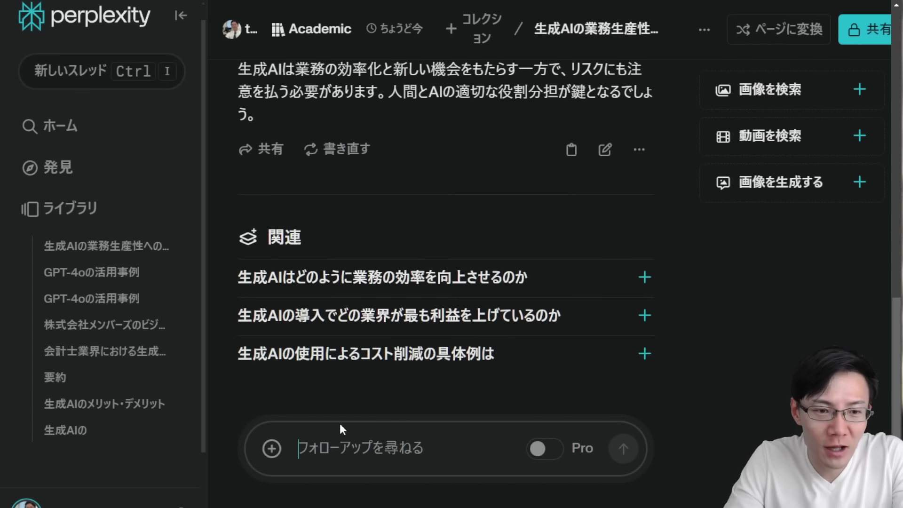
Step: Ask the related question 生成AIはどのように業務の効率を向上させるのか and check the answer's third source on Semantic Scholar
click(361, 282)
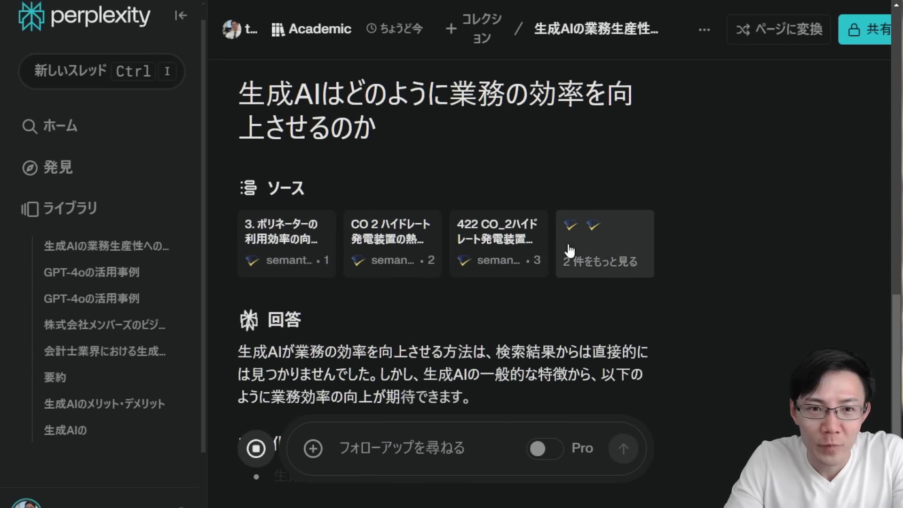
click(497, 235)
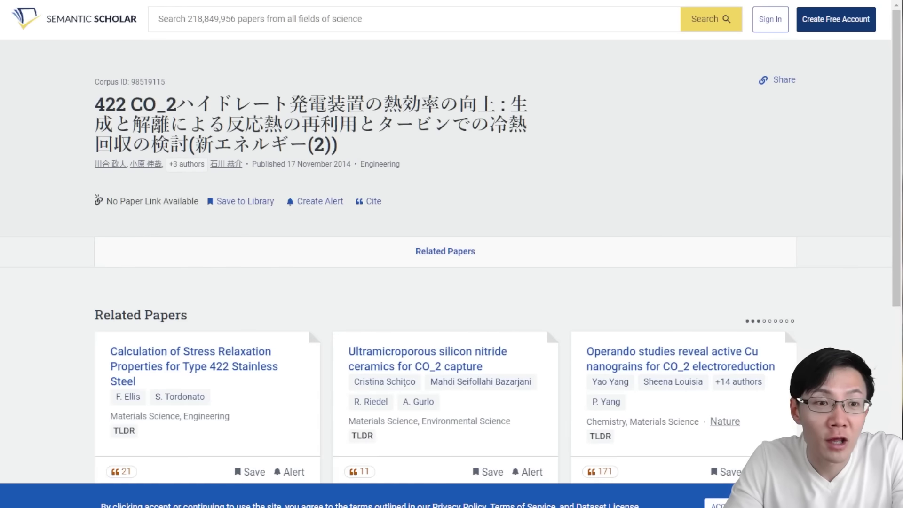
key(ctrl+w)
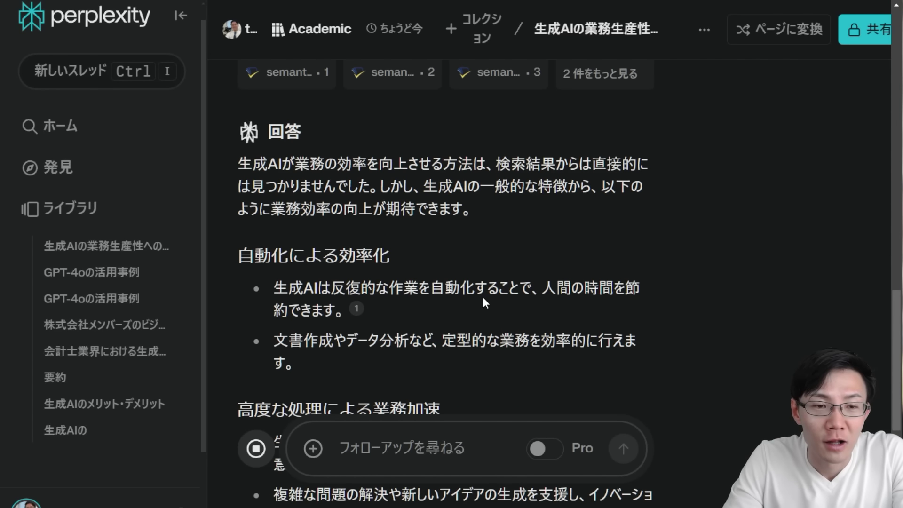
Step: Review the Academic-focused answer on how generative AI improves work efficiency, along with its sources and the thread's opening answer
scroll(482, 301, down, 7)
scroll(482, 301, up, 6)
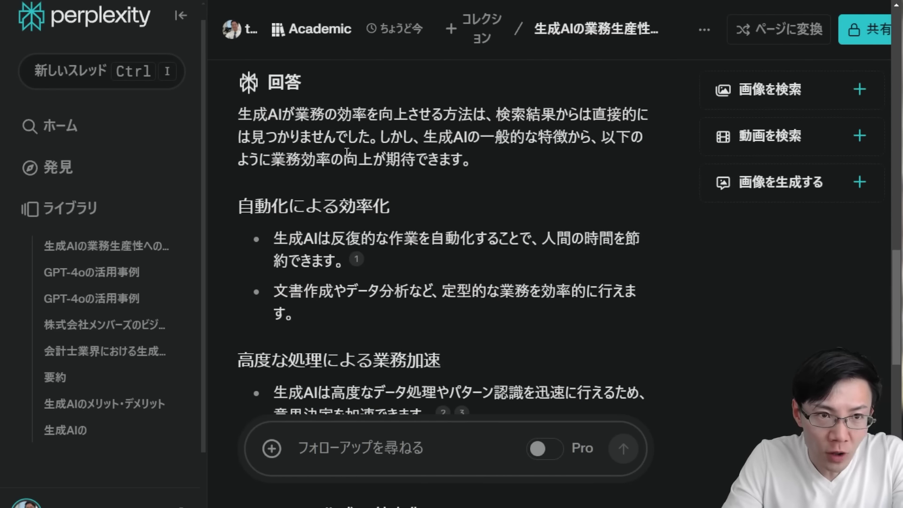
scroll(312, 140, up, 3)
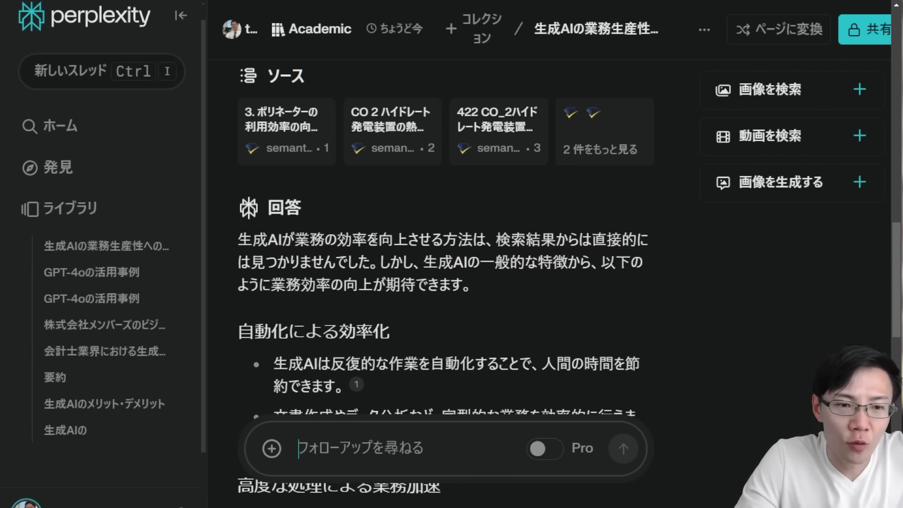
scroll(369, 234, up, 20)
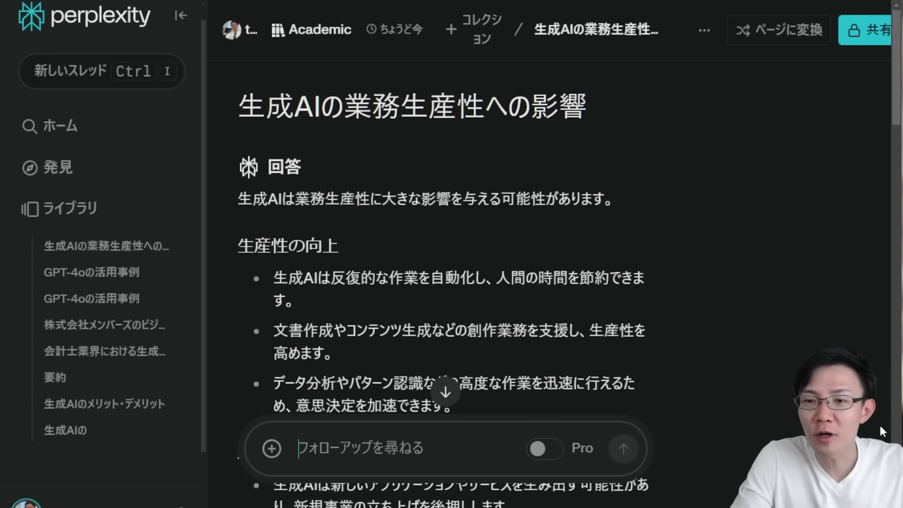
Step: Set the search focus for new threads to All and return to the home page
click(102, 71)
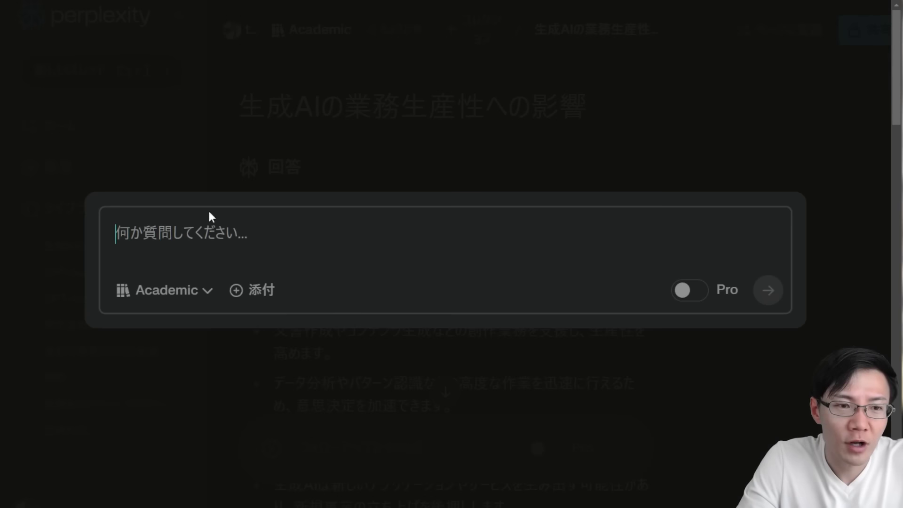
click(183, 291)
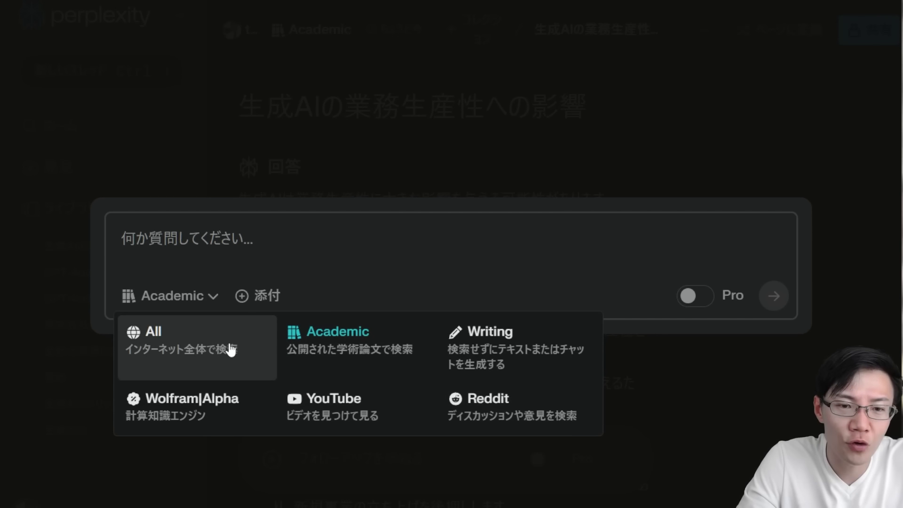
click(207, 339)
click(460, 134)
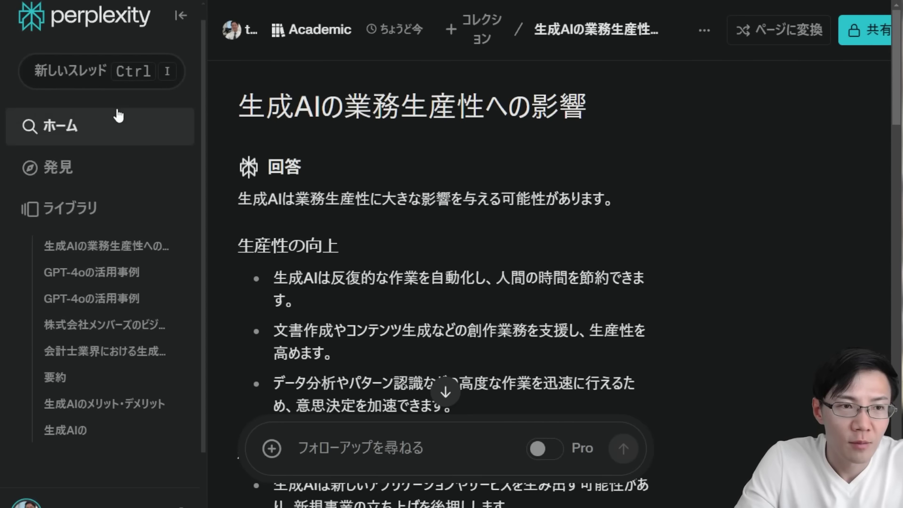
click(114, 118)
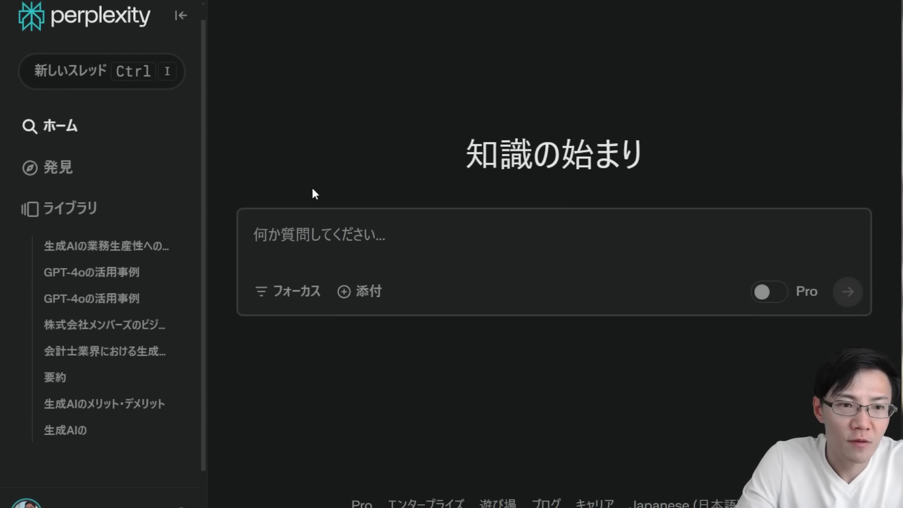
Step: Submit 生成AI as a question from the home page
click(332, 238)
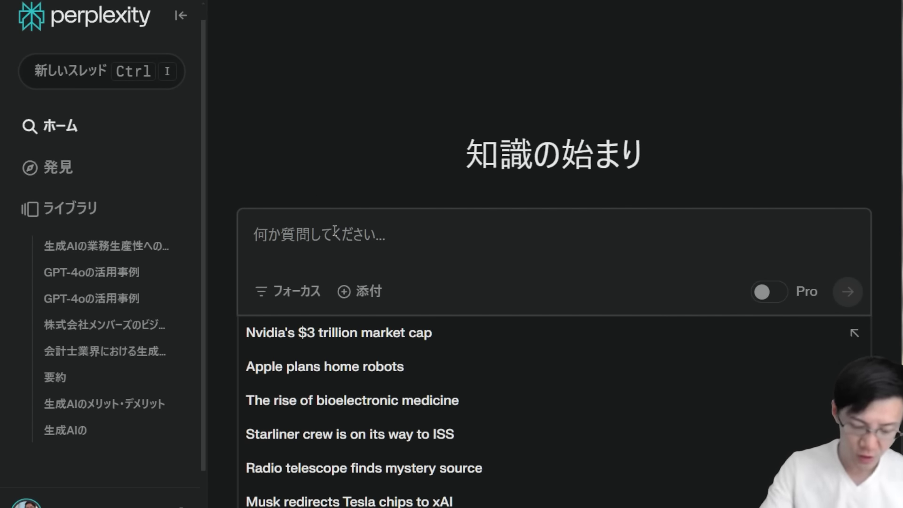
text(制しい)
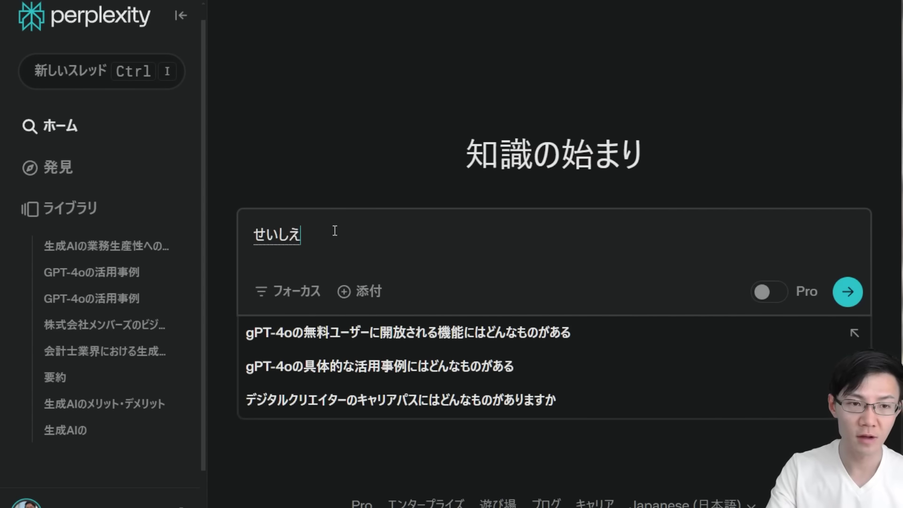
key(BackSpace)
text(生成AI)
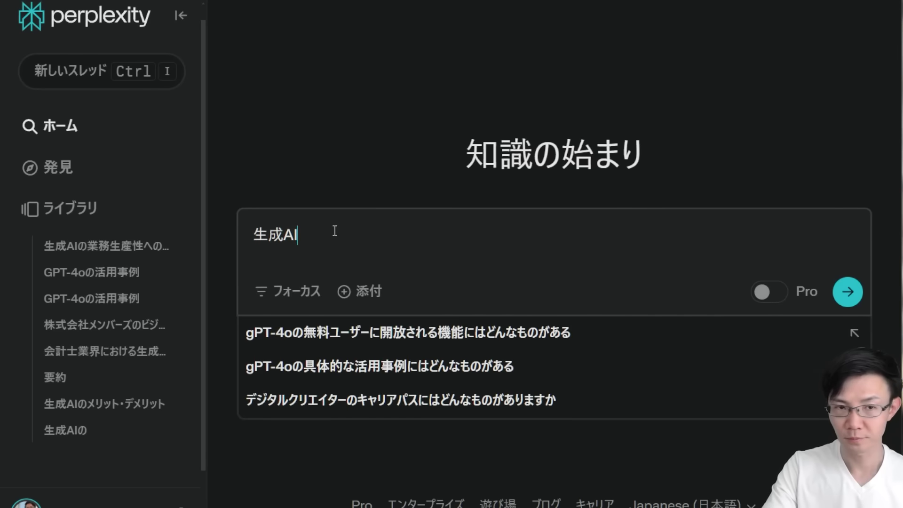
key(Return)
text(の)
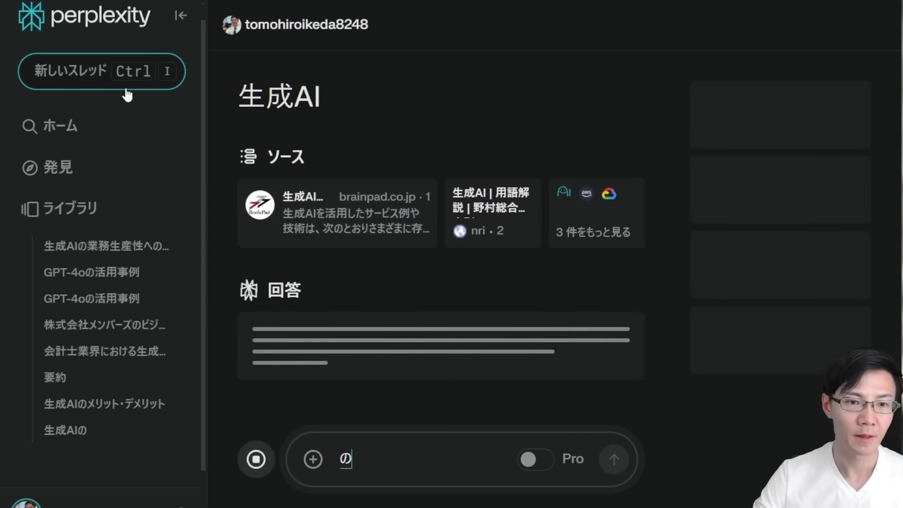
Step: Start a new thread and turn on Pro search for it
click(123, 88)
key(Escape)
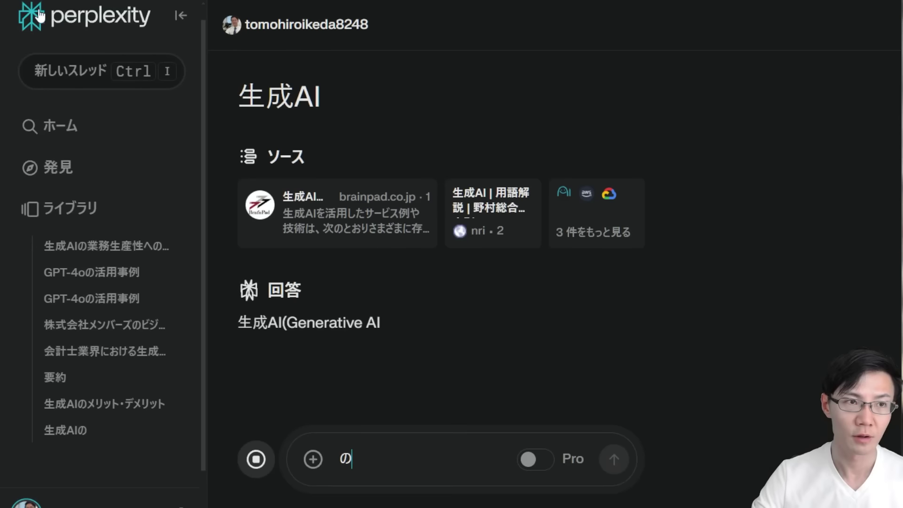
click(83, 61)
click(698, 301)
click(696, 301)
click(696, 301)
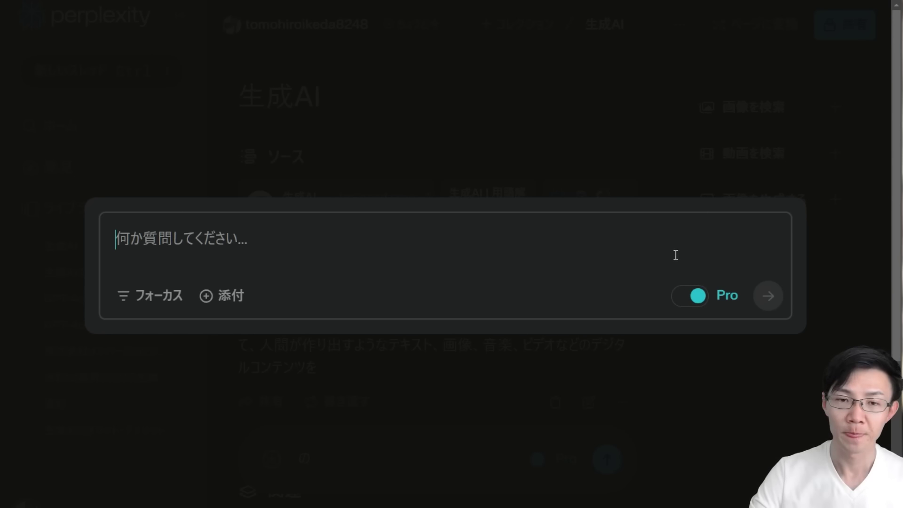
text(生成AI)
key(Return)
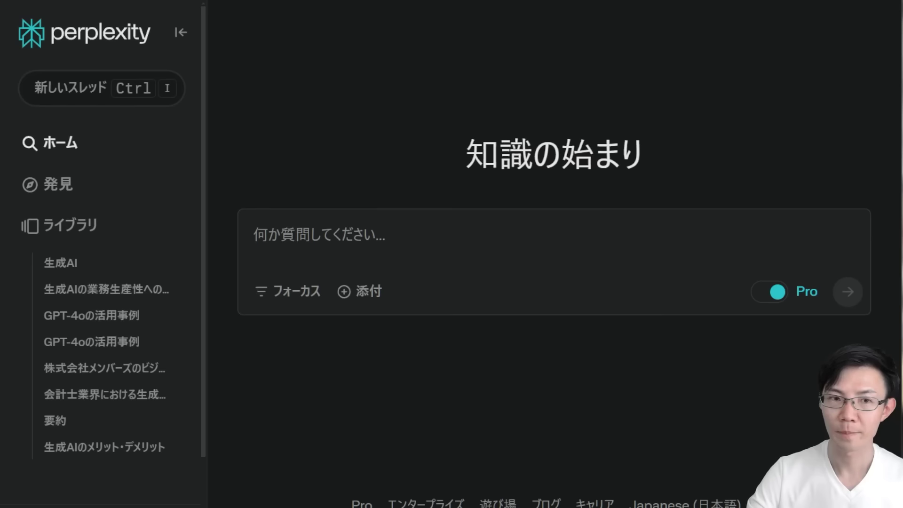
Step: Turn off Pro search and ask 生成AIを会計業務で活用するパターンと成功事例。公認会計士などではなく、社内の会計業務
click(489, 235)
click(771, 292)
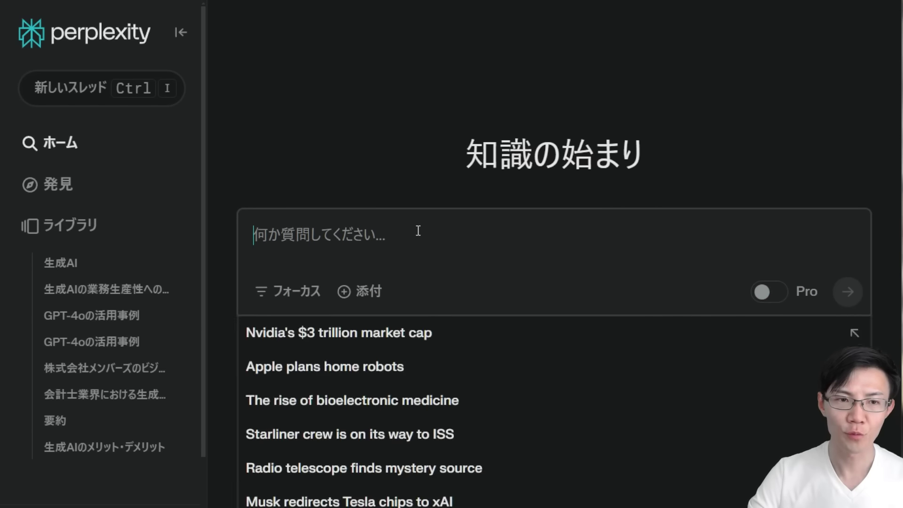
text(生成AIを会計業務で活用するパターンと成功事例。公認会計士などではなく、社内の会計業務)
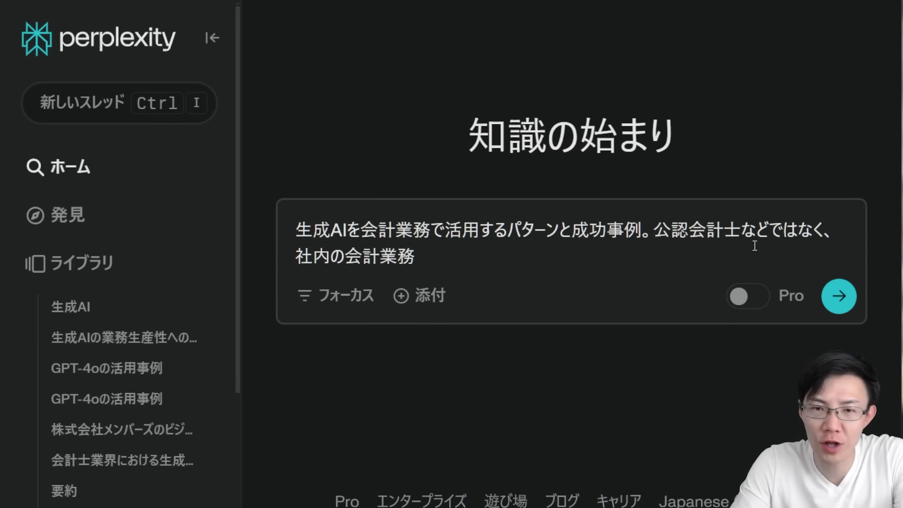
drag(655, 232, 783, 233)
click(662, 247)
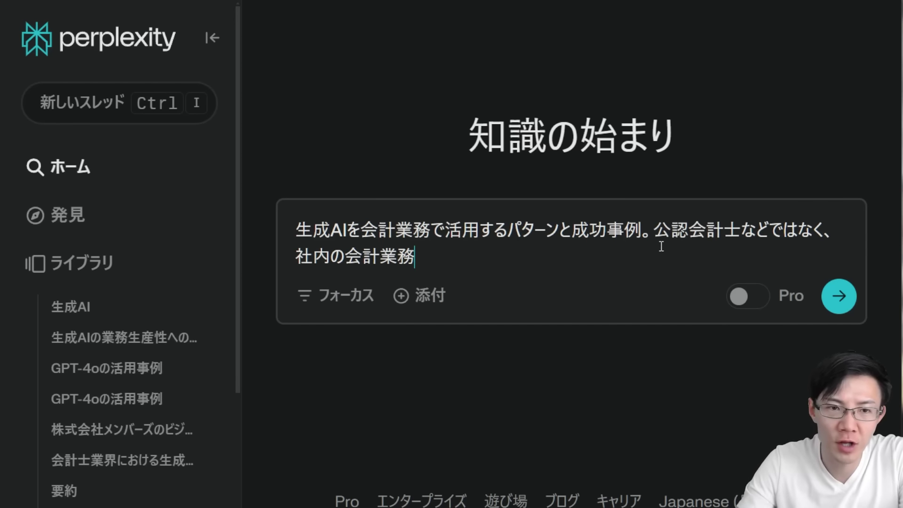
key(Return)
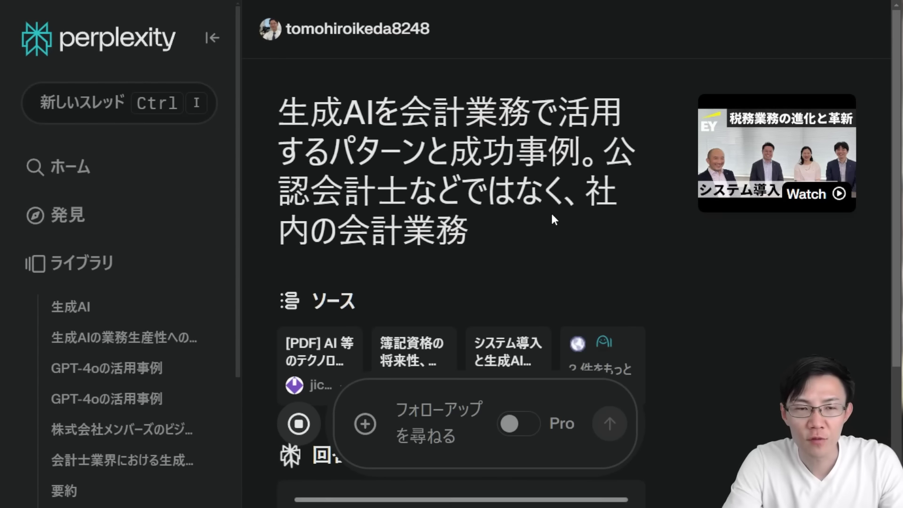
Step: Read the standard-search answer on using generative AI in in-house accounting, from the numbered usage patterns to the success cases
scroll(460, 128, down, 1)
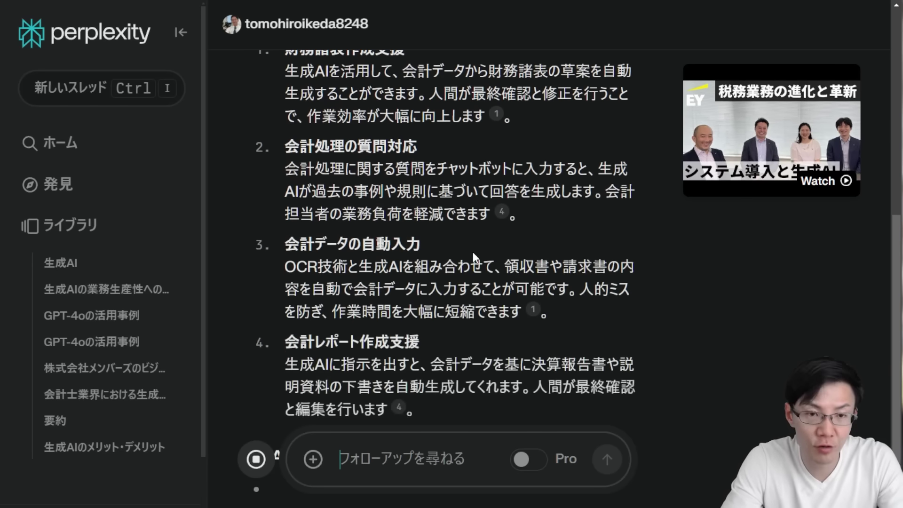
key(ctrl+minus)
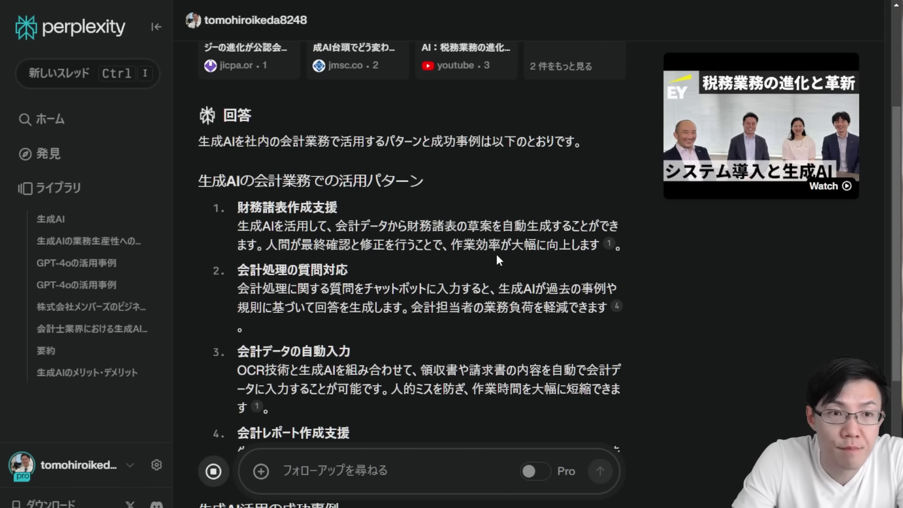
scroll(496, 254, down, 3)
scroll(546, 280, up, 10)
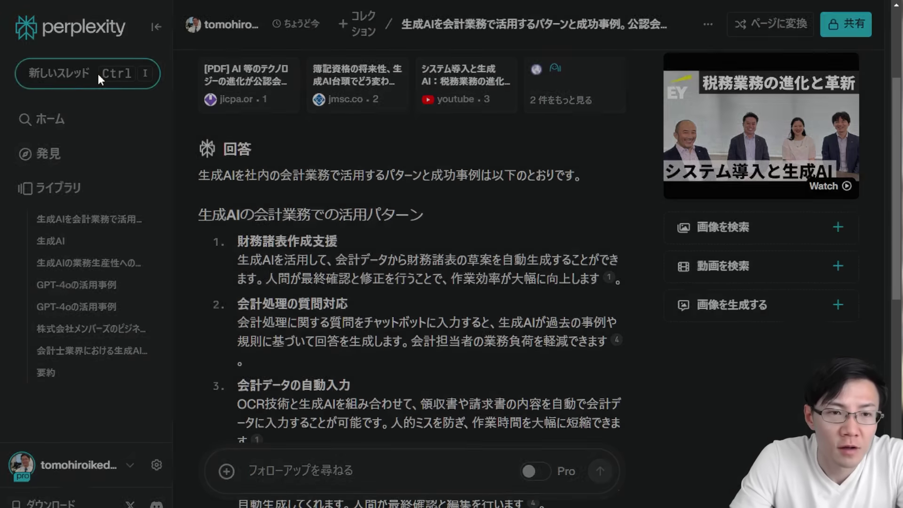
Step: Start a new thread with Pro on and submit 生成AIを会計業務で活用するパターンと成功事例。公認会計士などではなく、社内の会計業務
click(98, 74)
text(生成AIを会計業務で活用するパターンと成功事例。公認会計士などではなく、社内の会計業務)
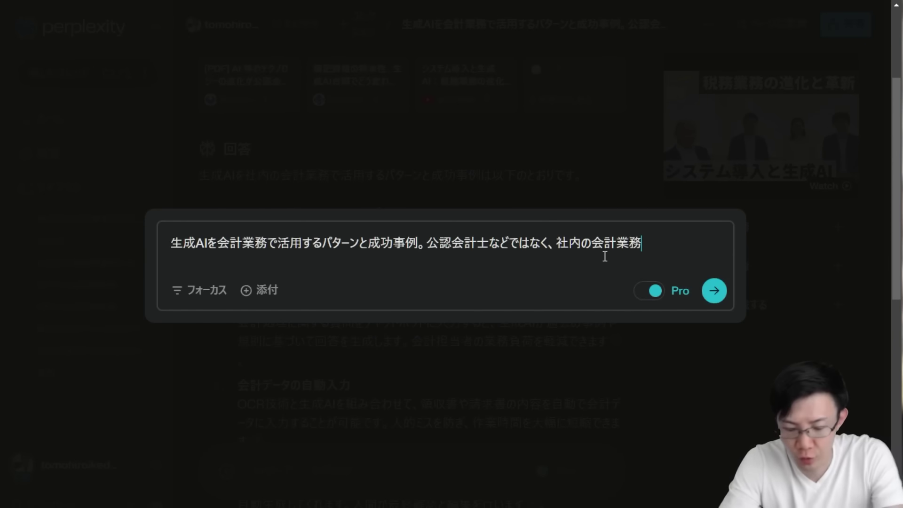
key(Return)
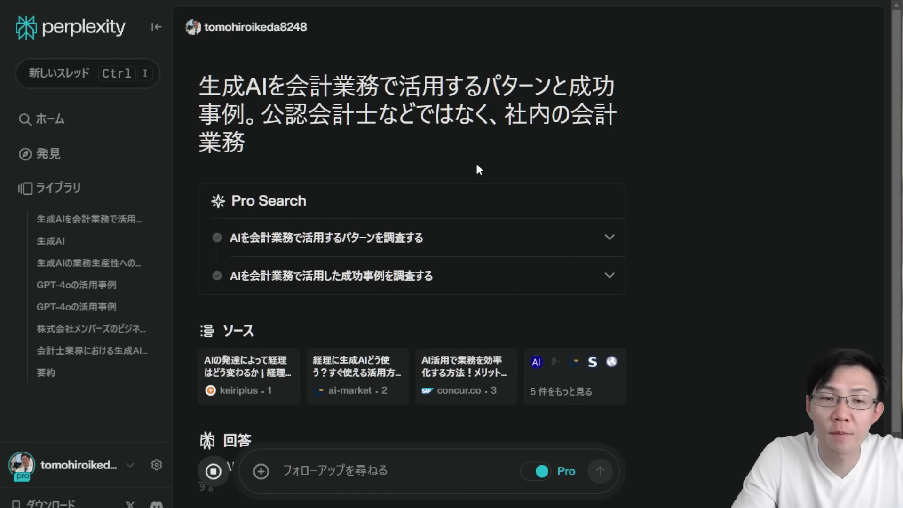
Step: Examine the Pro Search steps, sources, usage patterns and success cases in the accounting answer, down to the related questions
scroll(471, 108, down, 5)
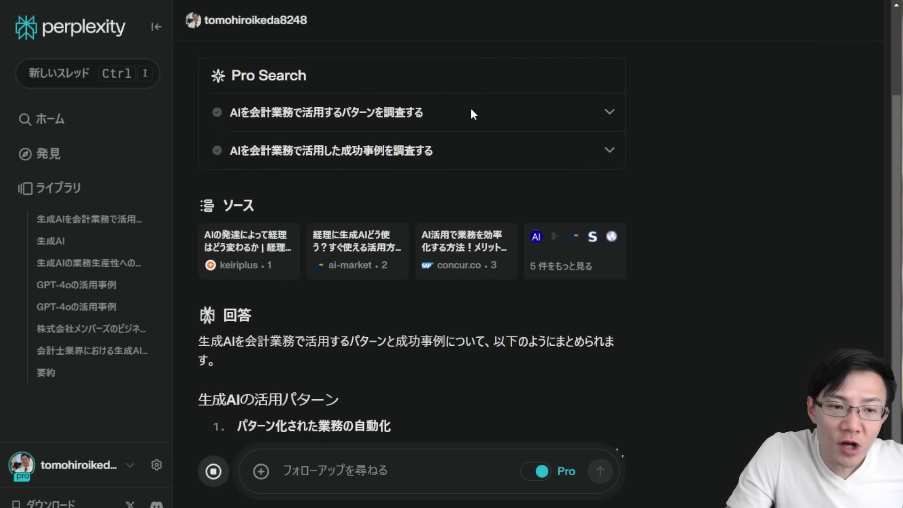
scroll(461, 132, up, 4)
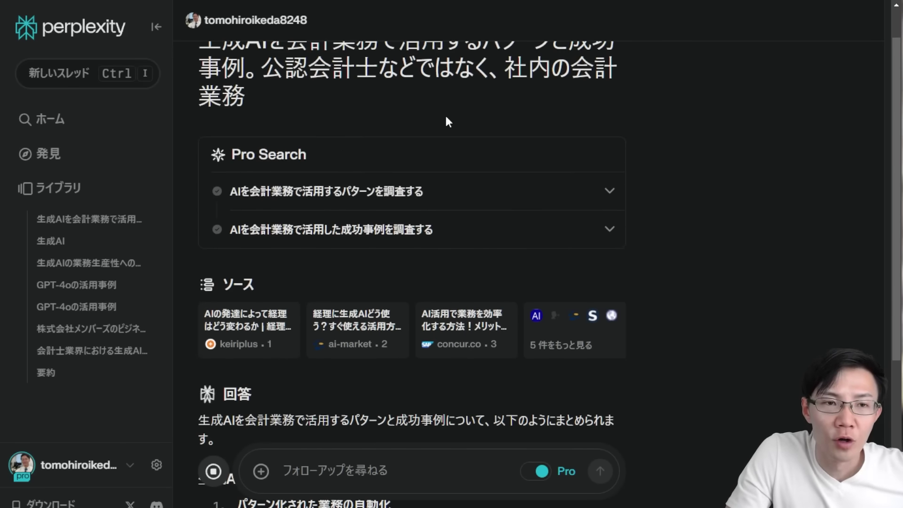
scroll(447, 185, down, 6)
scroll(421, 184, down, 1)
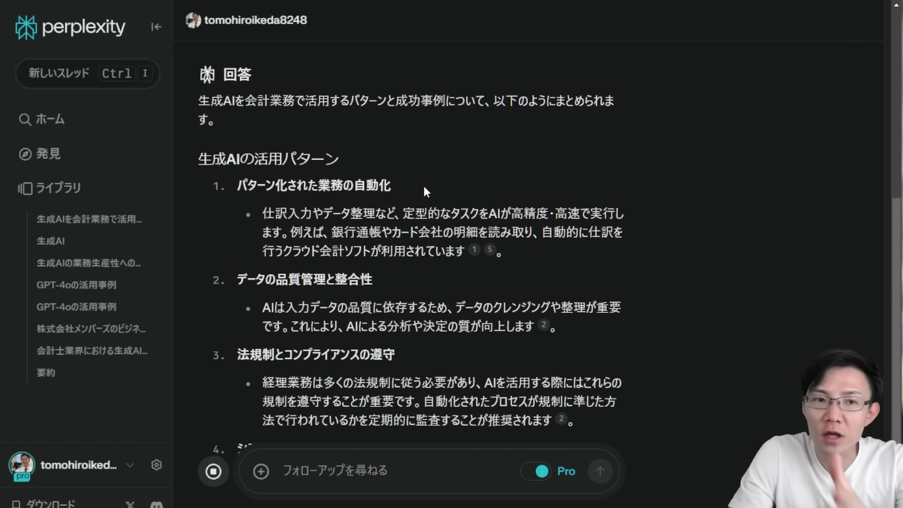
scroll(425, 191, down, 3)
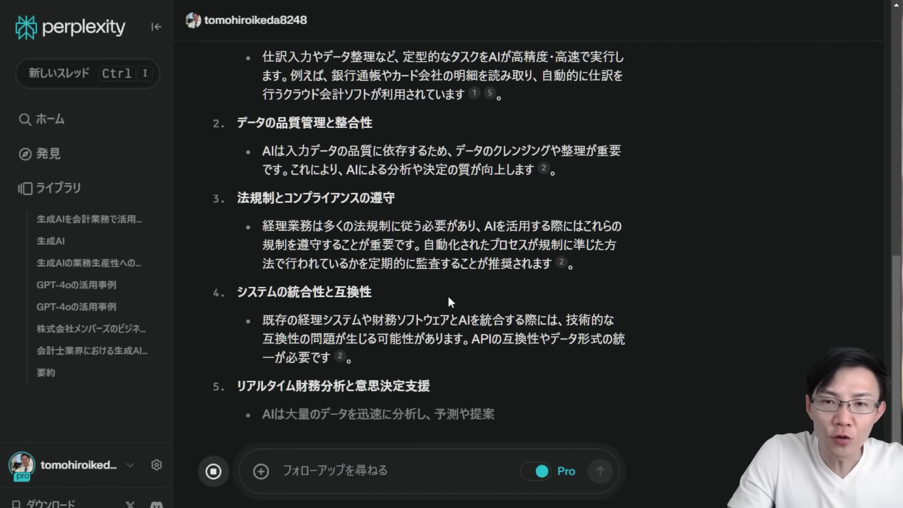
scroll(447, 278, down, 4)
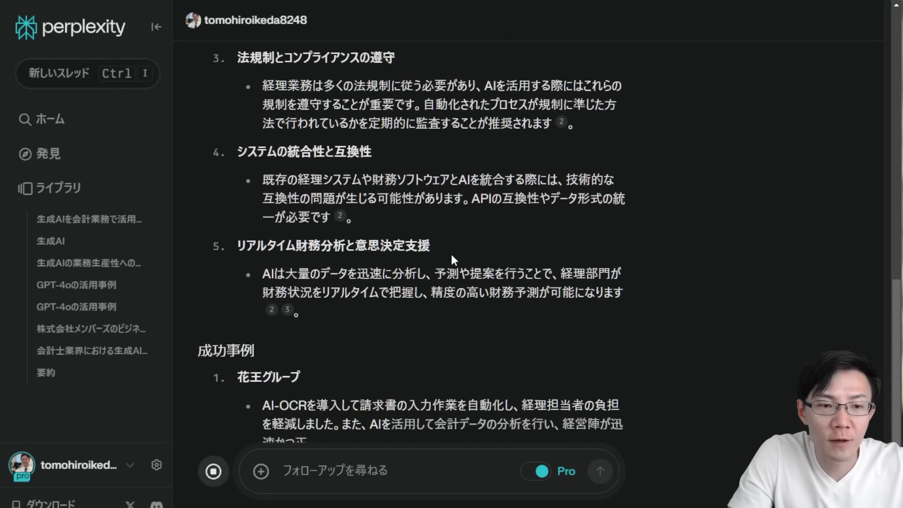
scroll(452, 257, up, 10)
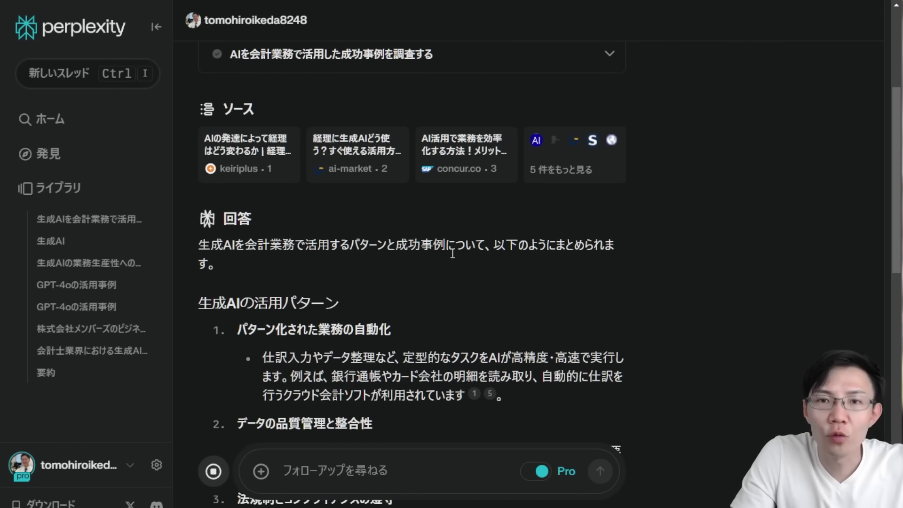
scroll(475, 211, up, 5)
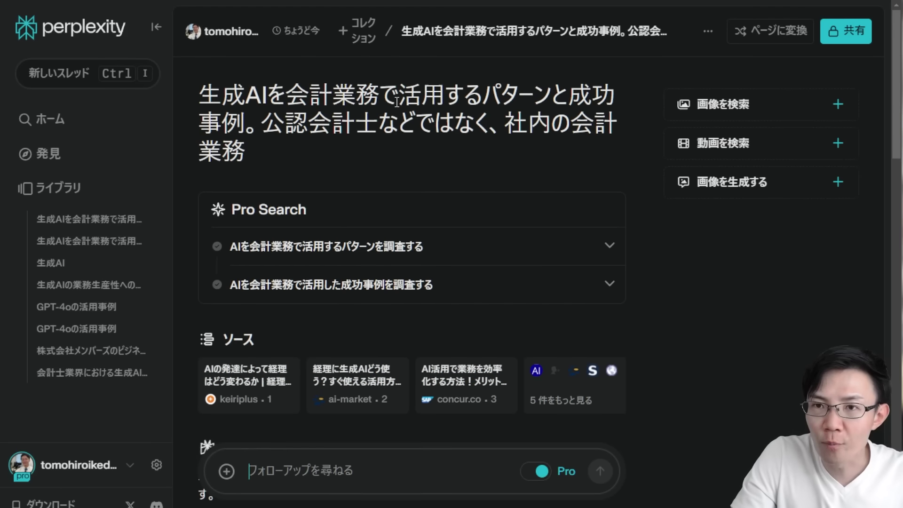
scroll(404, 114, down, 15)
scroll(414, 132, down, 2)
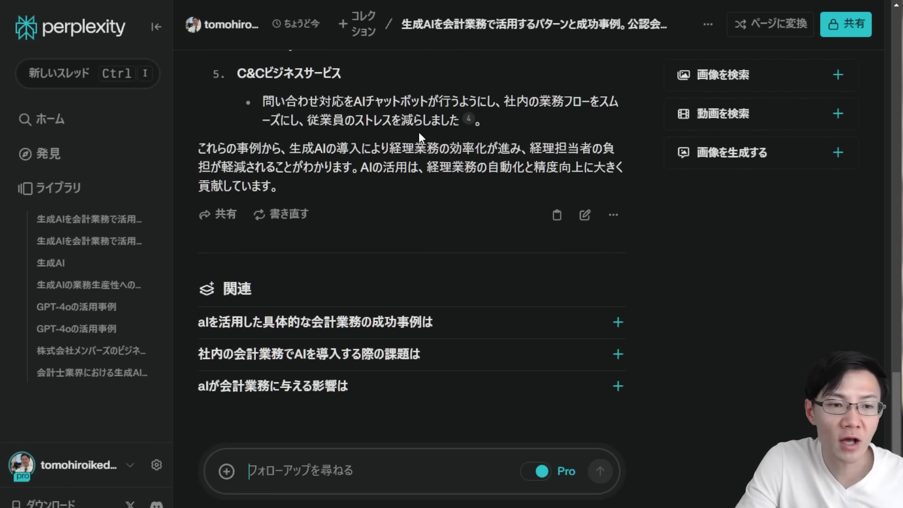
Step: Start a new thread and submit the short query 生成AI with Pro search on
click(35, 78)
text(せい)
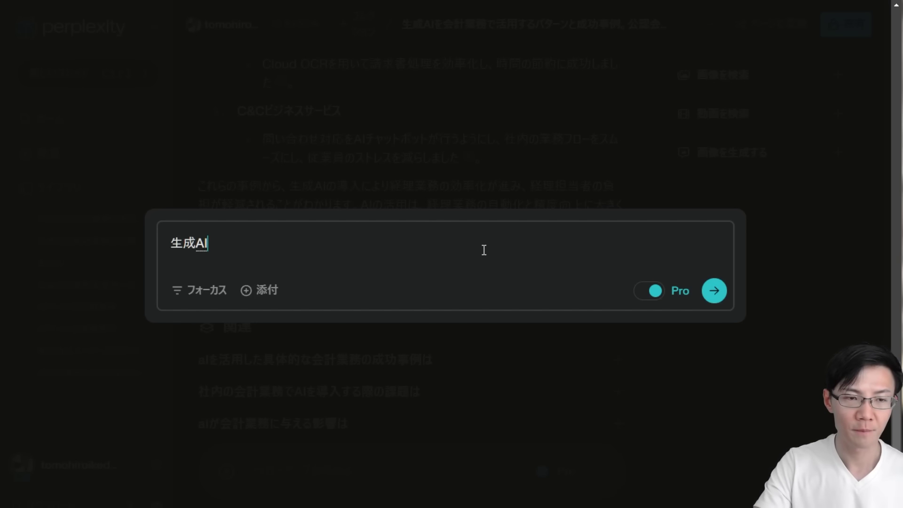
key(Return)
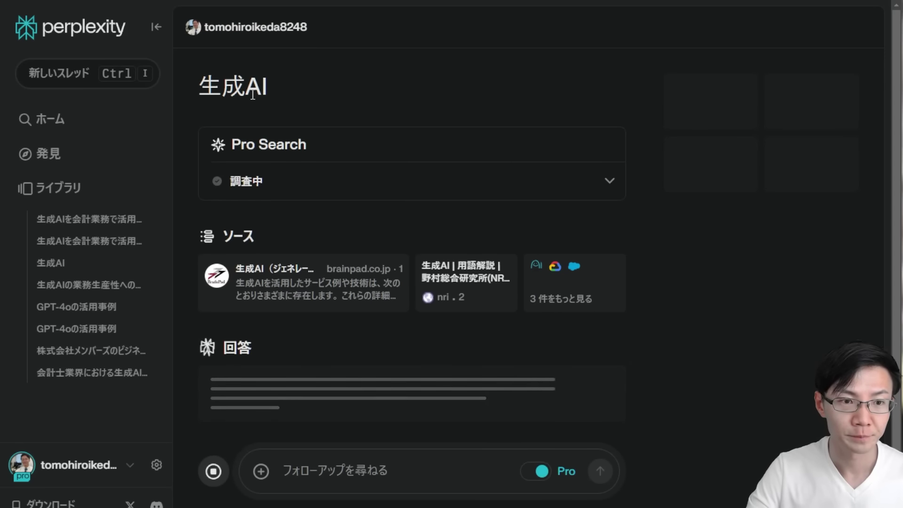
Step: Start another new thread and submit the incomplete query 生成AIの with Pro search on
click(96, 70)
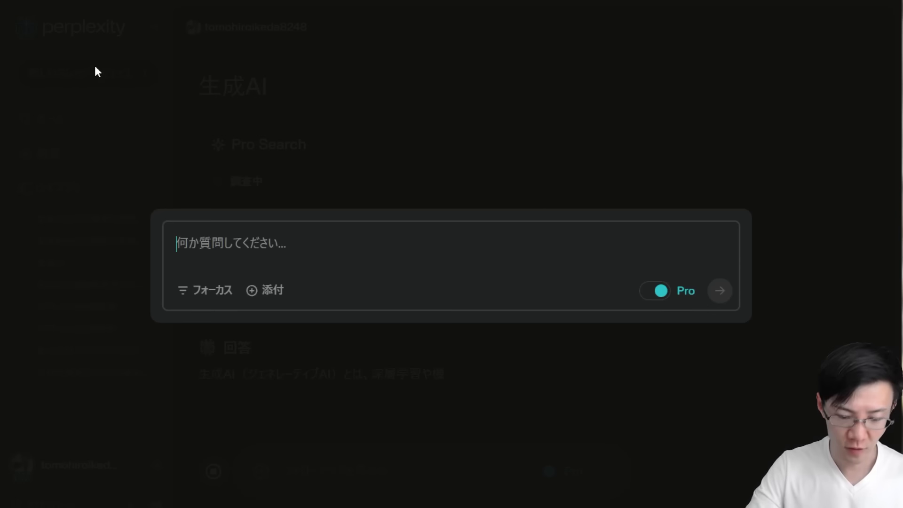
text(せいせ)
text(の)
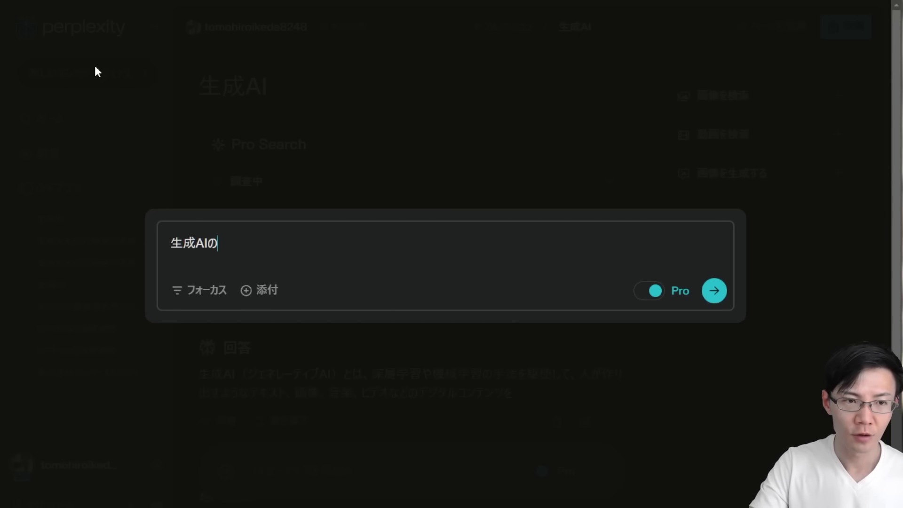
key(Return)
key(Return)
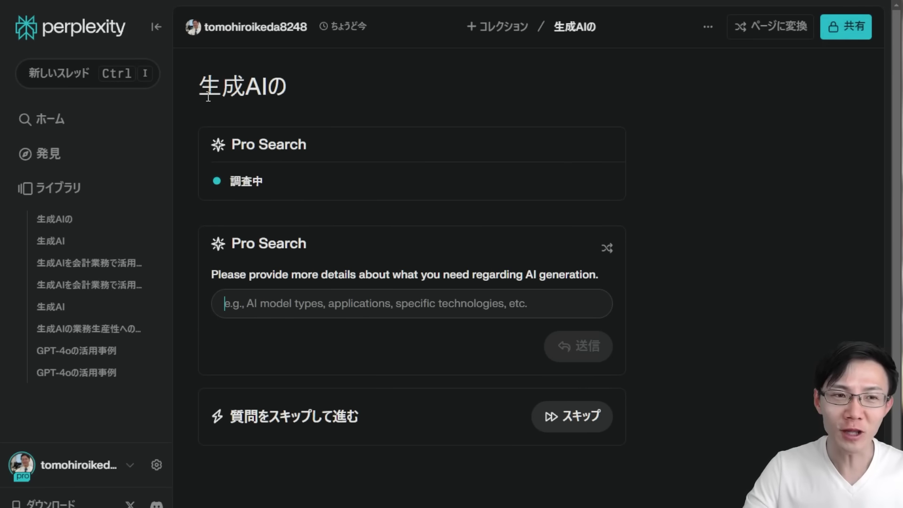
Step: Copy the query 生成AIの and submit it in a new thread with Pro search turned off
drag(199, 87, 301, 94)
key(ctrl+c)
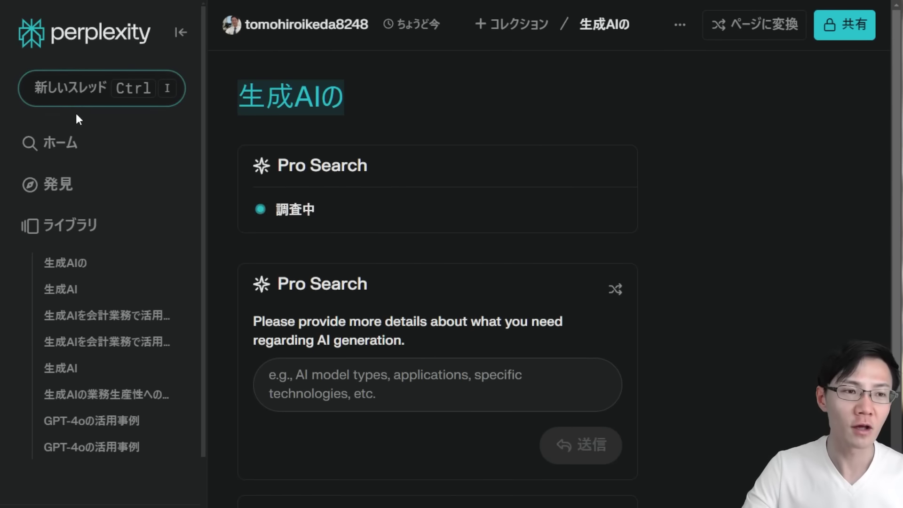
click(127, 94)
click(690, 295)
key(ctrl+v)
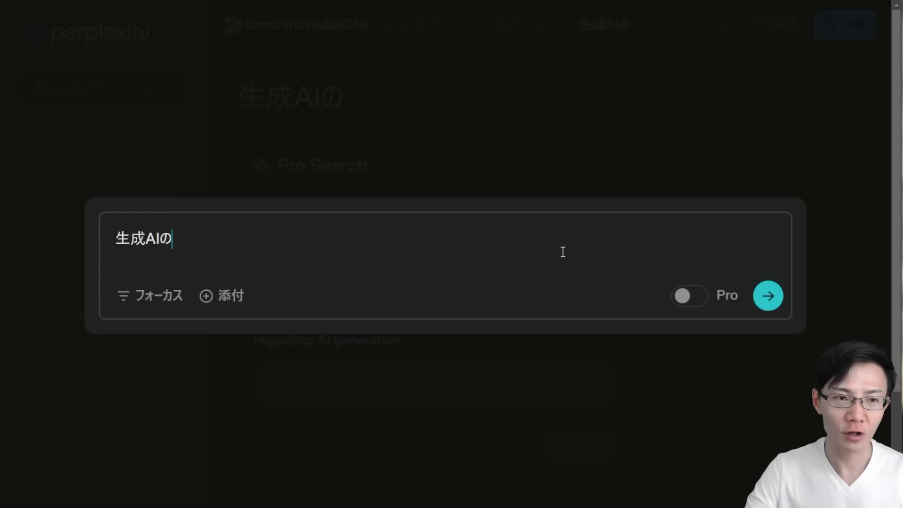
key(Escape)
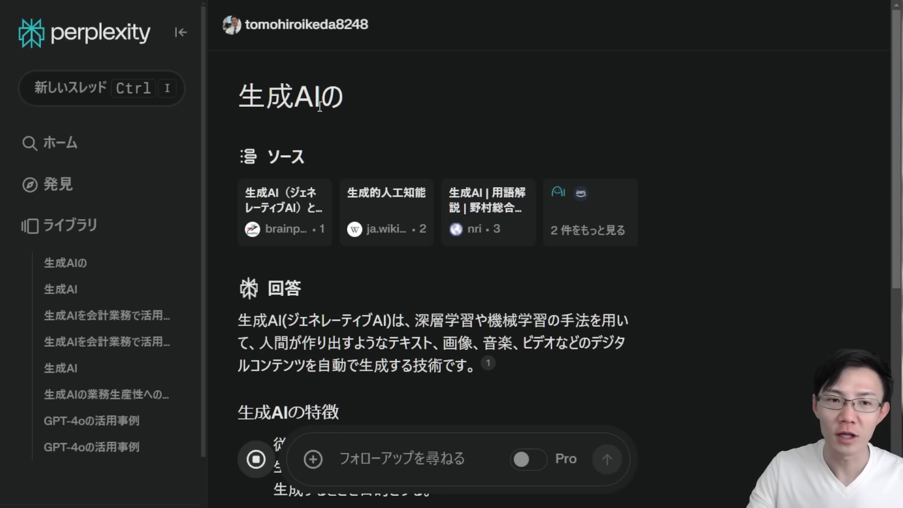
Step: Return to the home screen and create a new draft page from the library
click(111, 156)
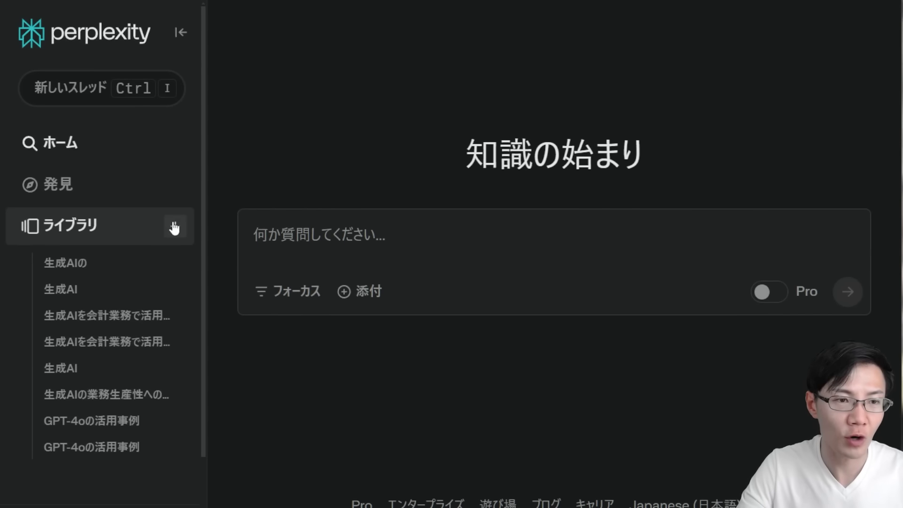
click(174, 227)
click(240, 228)
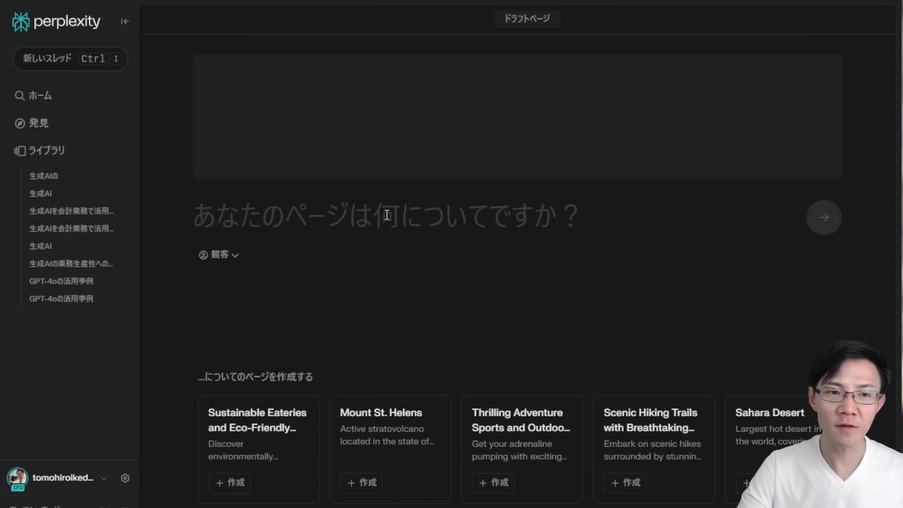
Step: Enter 生成AIの会計士業務への影響・インパクト as the draft page's topic
text(あ)
key(BackSpace)
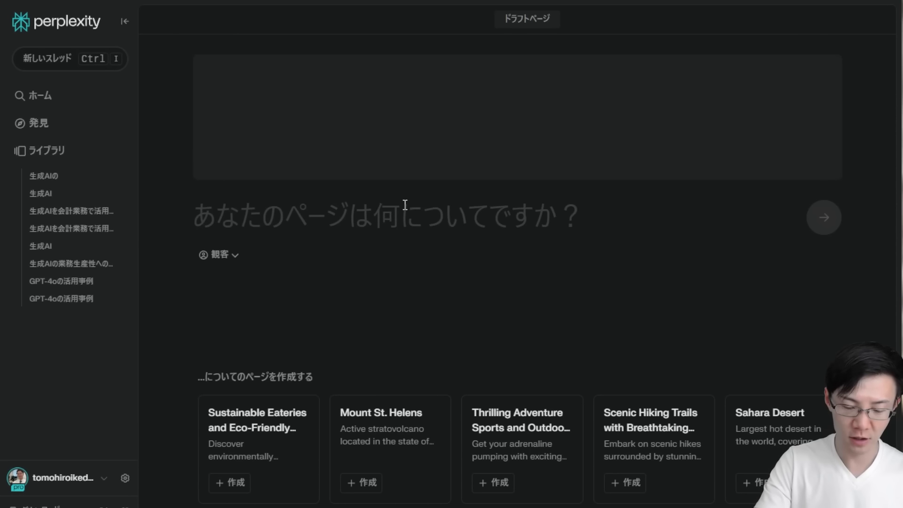
text(あ)
key(BackSpace)
text(せえ)
key(space)
key(BackSpace)
key(BackSpace)
key(BackSpace)
text(せいせい)
key(space)
text(AIのかいけいしぎょうむへの)
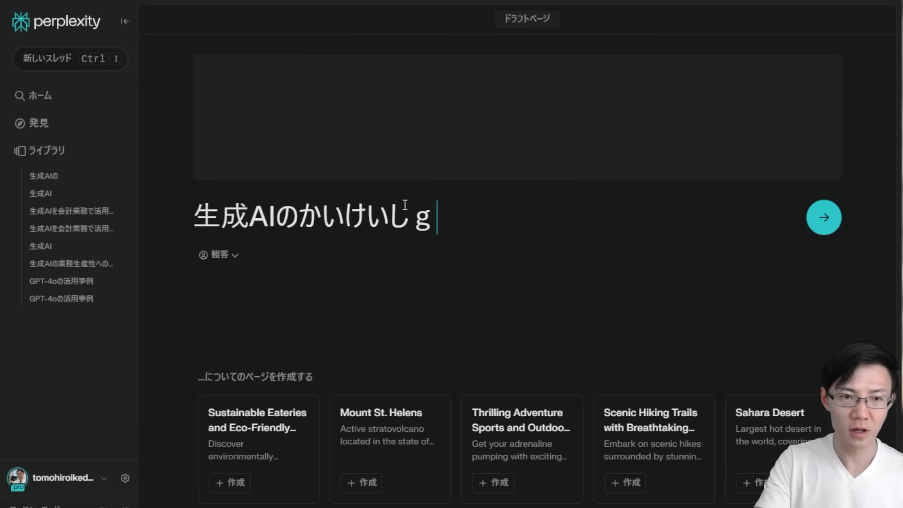
key(space)
text(えいきょう)
key(space)
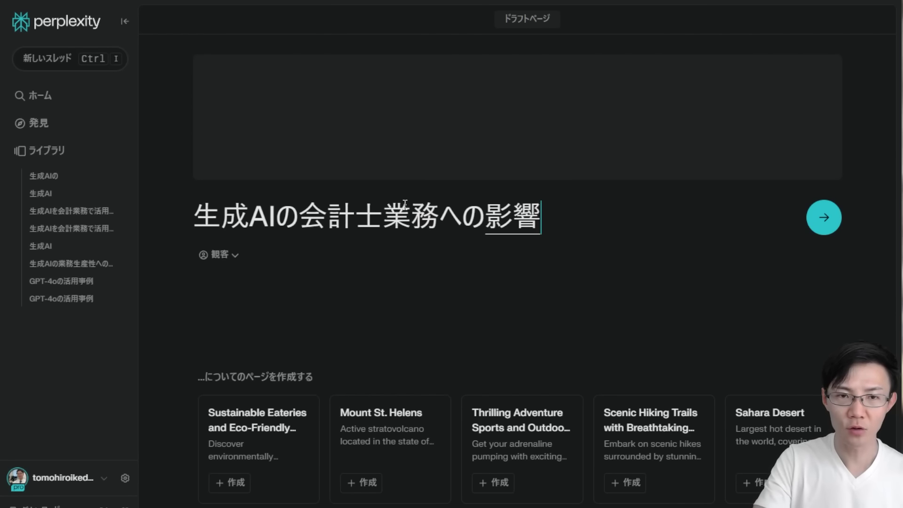
text(・いな)
key(BackSpace)
text(んあ pto)
key(space)
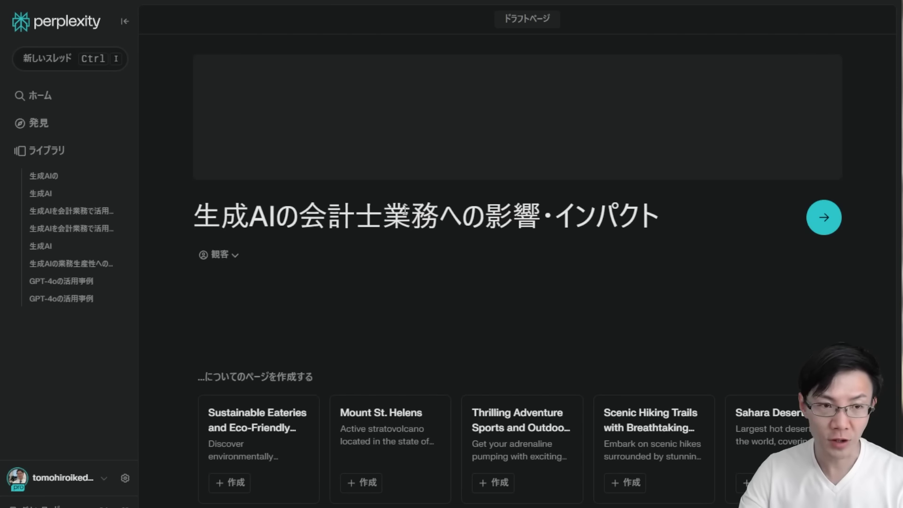
Step: Set the page's audience to 初心者 and generate the page
click(219, 255)
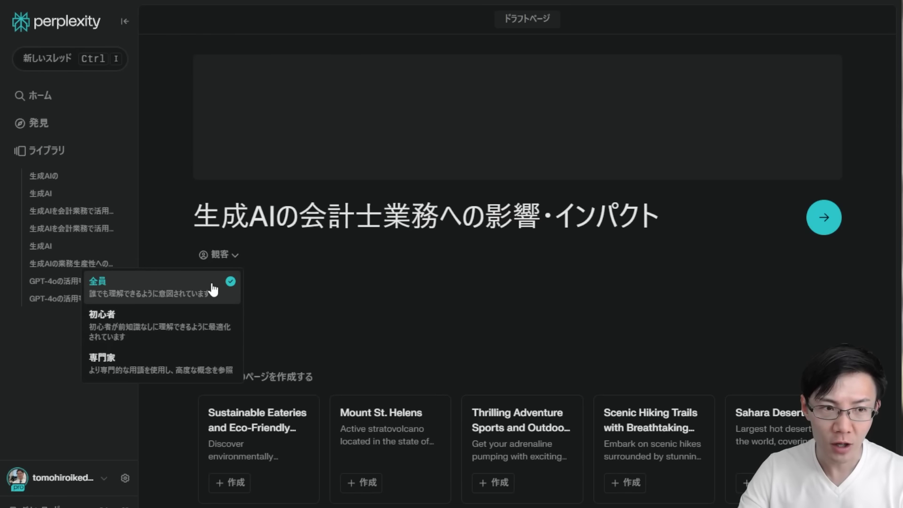
click(170, 325)
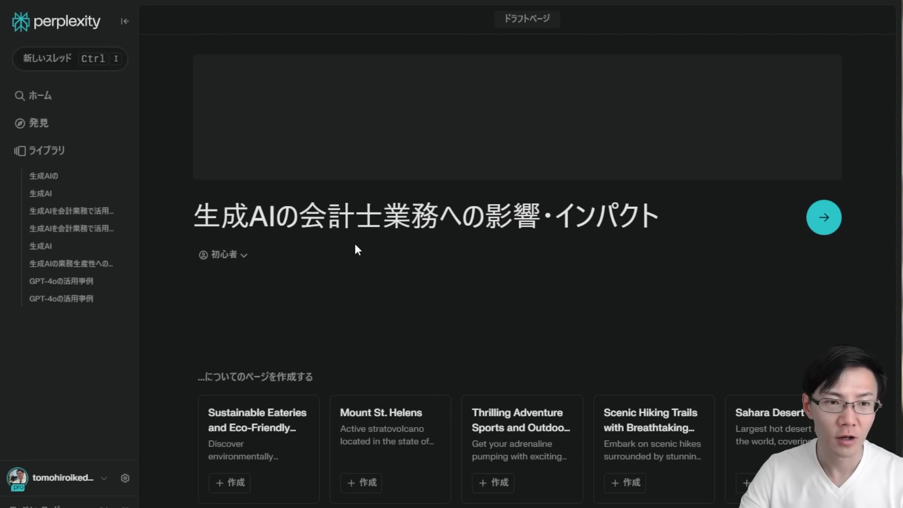
key(Return)
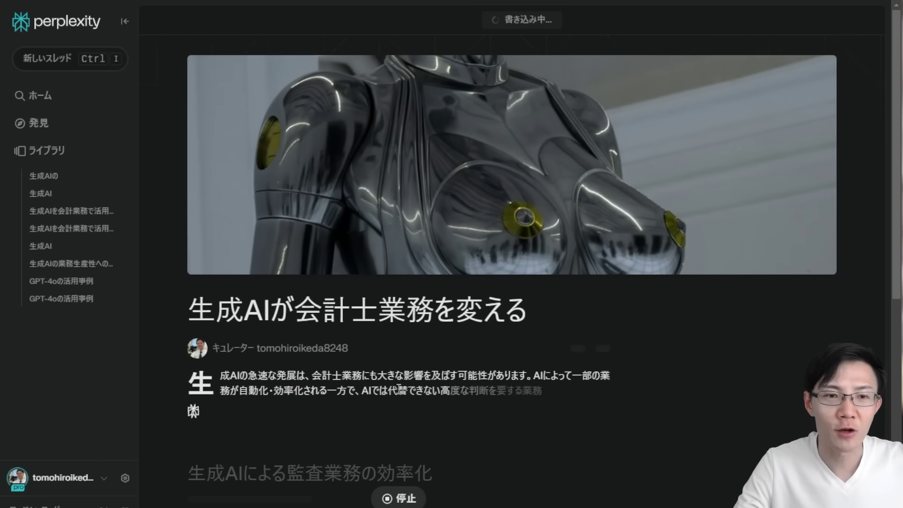
Step: Read the generated page from the cover image and introduction through its sections to the new-section form
scroll(424, 232, down, 1)
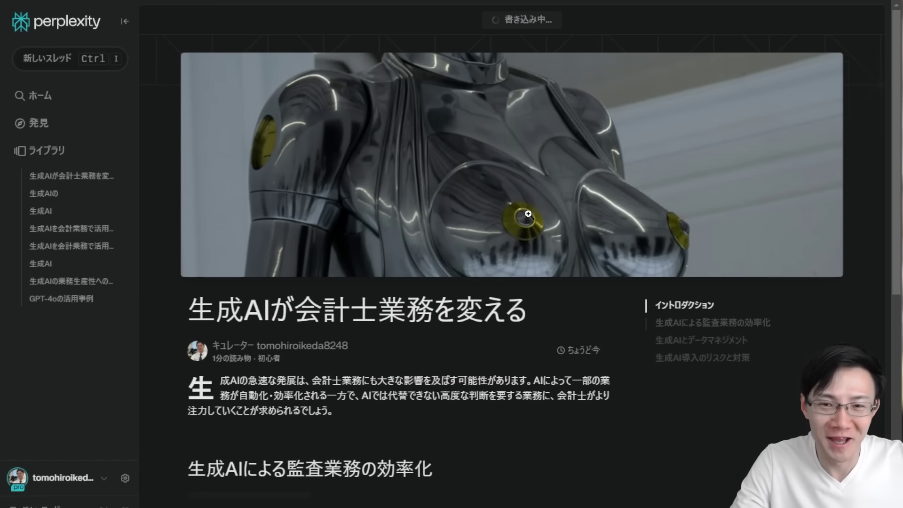
scroll(518, 207, down, 5)
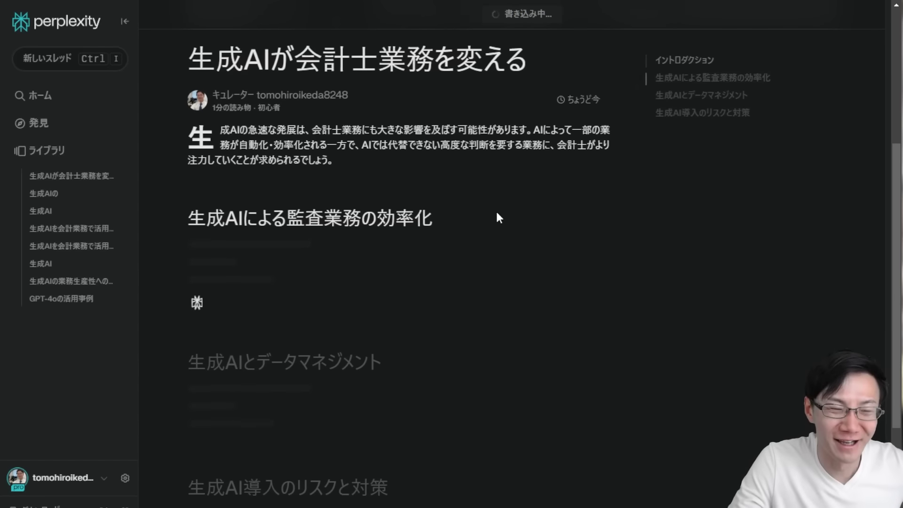
scroll(493, 209, up, 5)
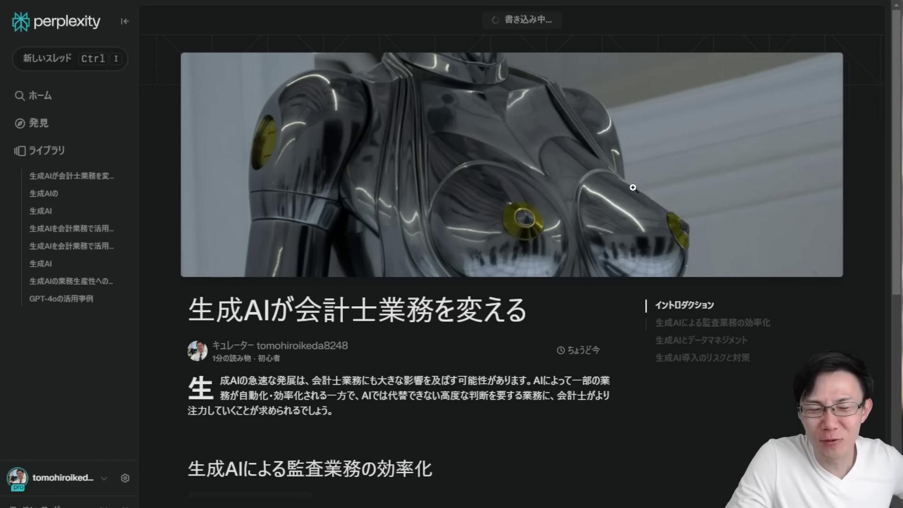
scroll(585, 166, down, 9)
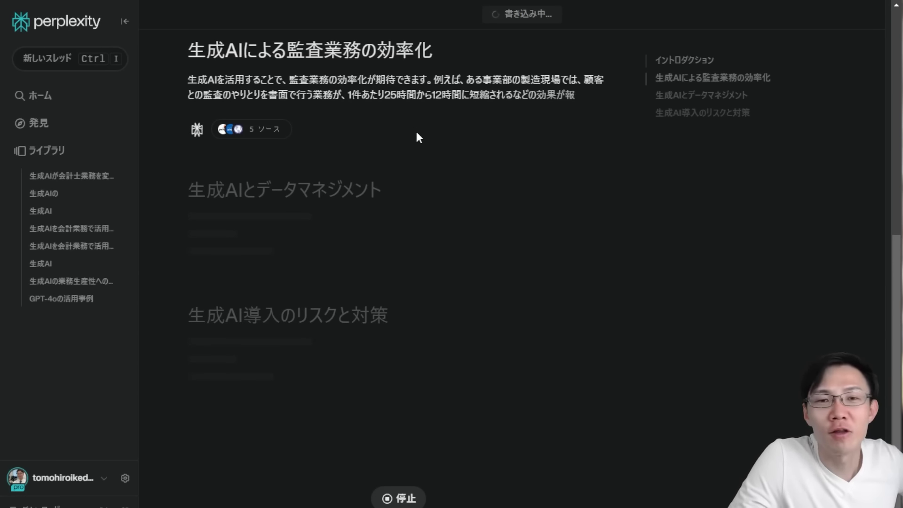
scroll(409, 128, up, 3)
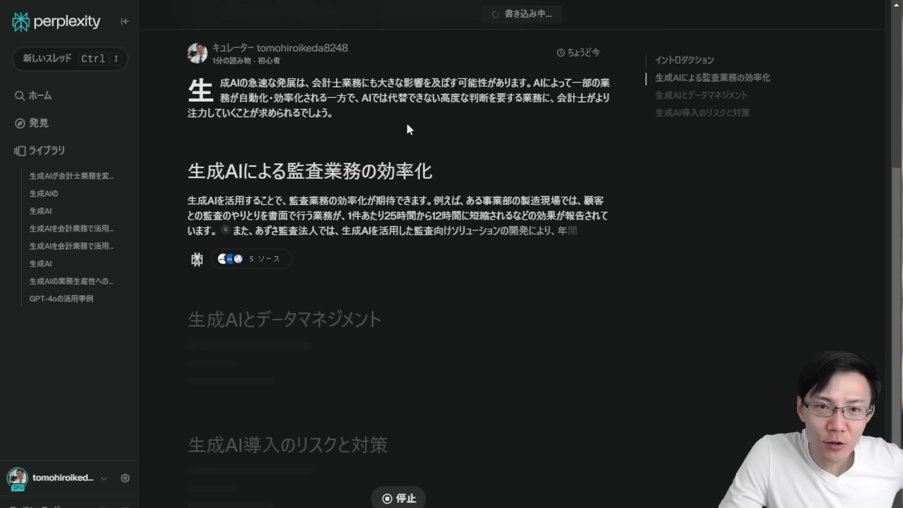
scroll(427, 156, up, 6)
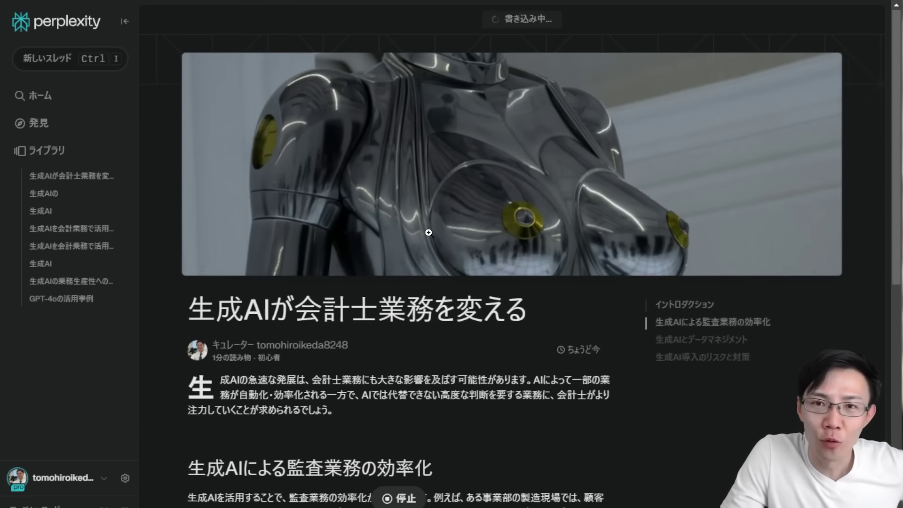
scroll(426, 231, down, 10)
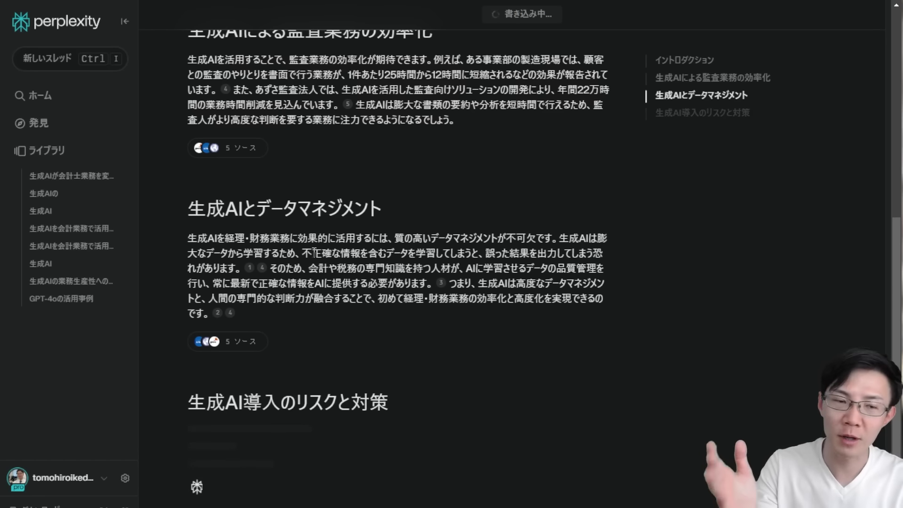
scroll(382, 225, down, 2)
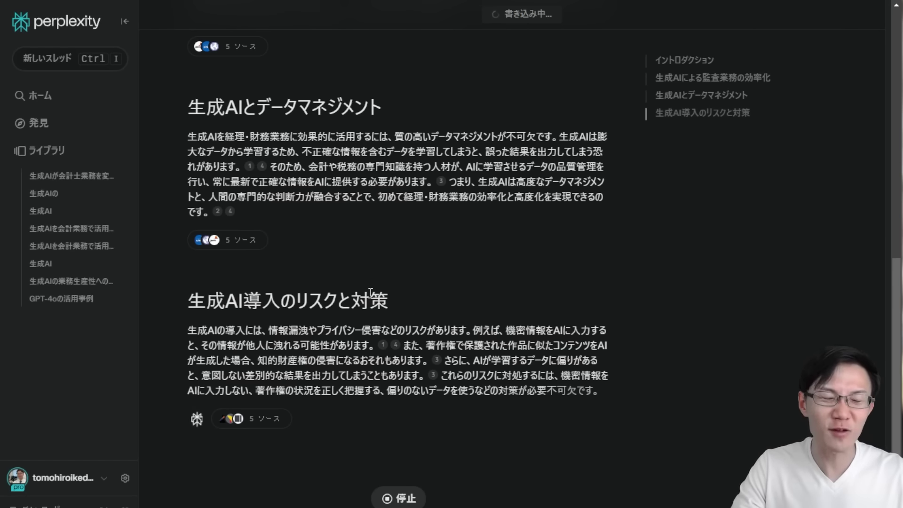
scroll(370, 292, down, 5)
scroll(382, 301, down, 1)
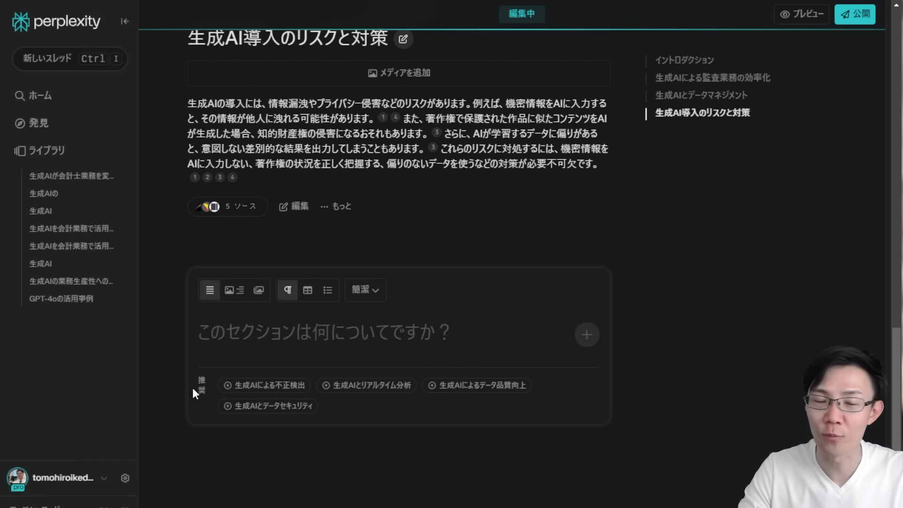
Step: Add the suggested section 生成AIとリアルタイム分析 with an image beside the text, table format and 詳細 detail level
key(ctrl+plus)
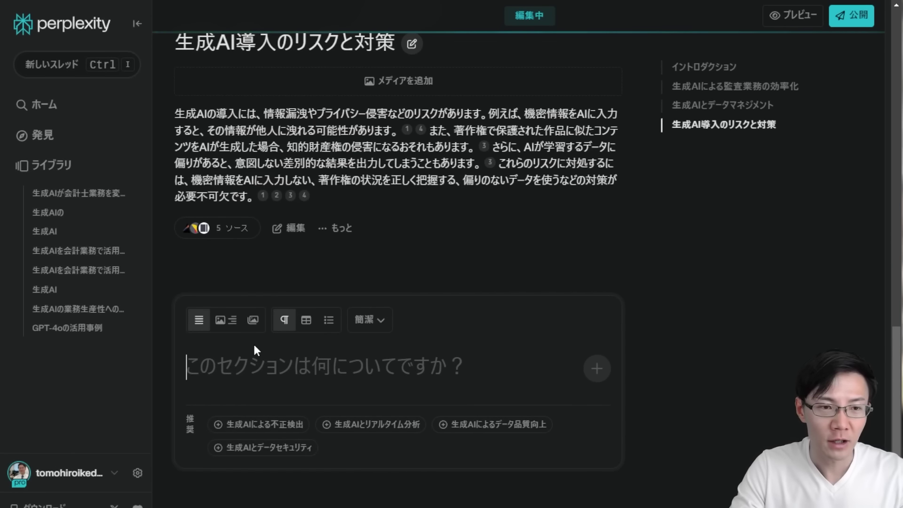
click(225, 321)
click(306, 324)
click(382, 322)
click(334, 381)
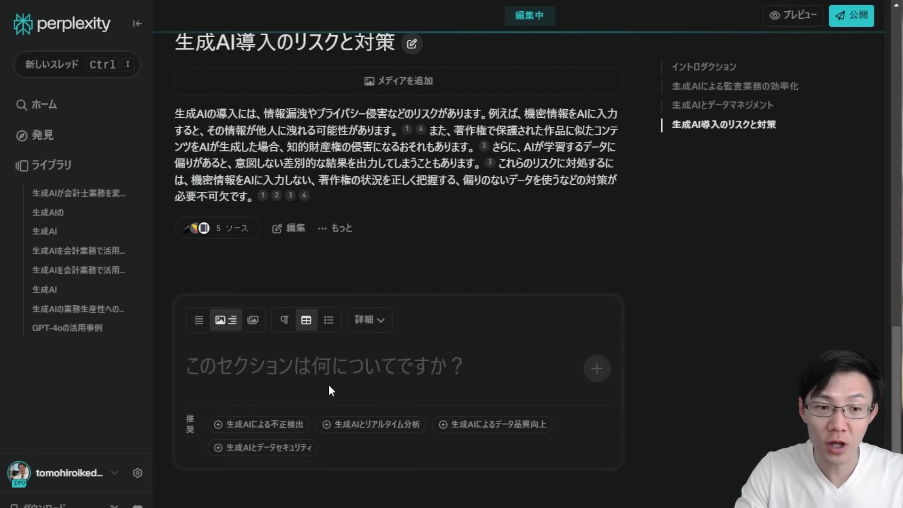
click(367, 421)
Step: Review the added real-time analysis section with its image and table, along with the page's earlier sections
scroll(368, 418, up, 15)
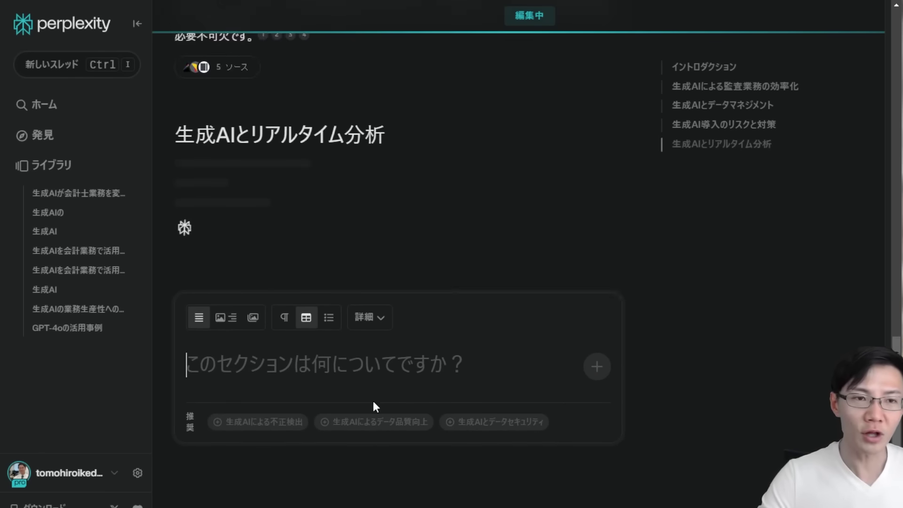
scroll(385, 329, down, 10)
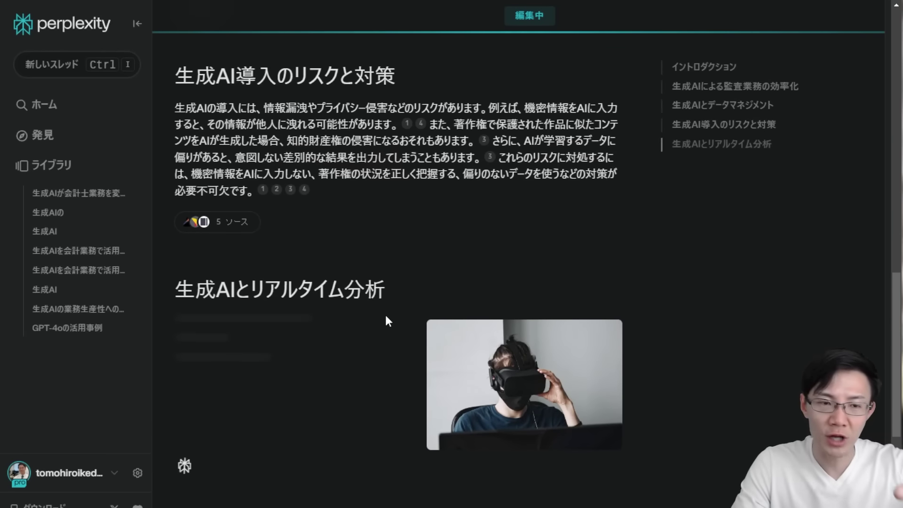
scroll(385, 312, up, 4)
scroll(384, 299, up, 3)
scroll(384, 299, down, 10)
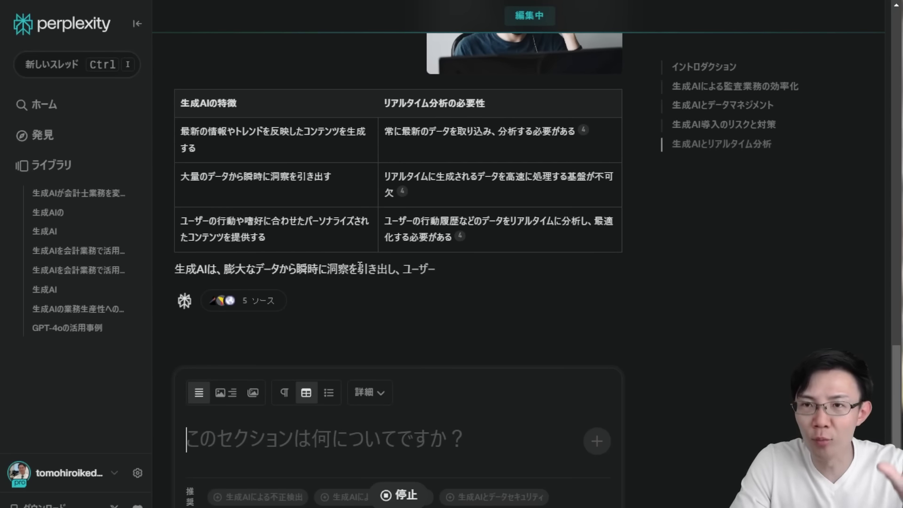
scroll(371, 291, up, 7)
scroll(368, 311, up, 14)
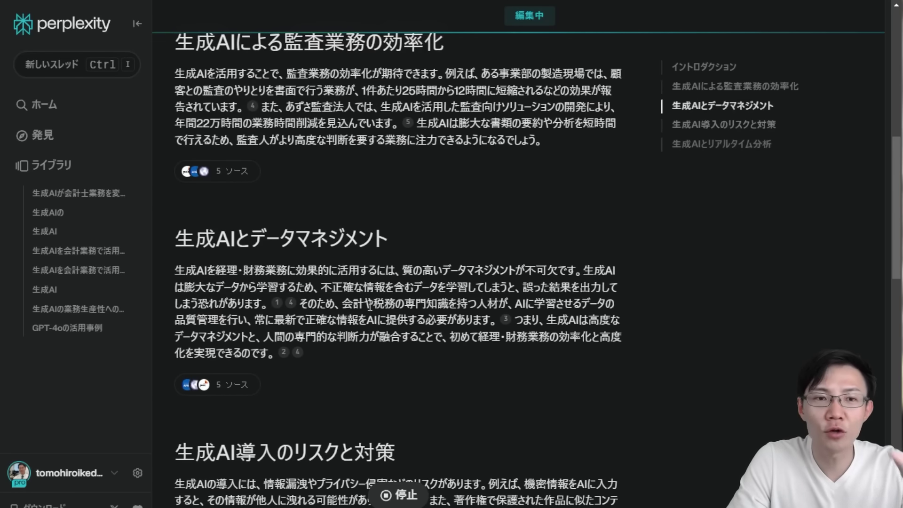
scroll(397, 308, down, 10)
scroll(397, 308, down, 15)
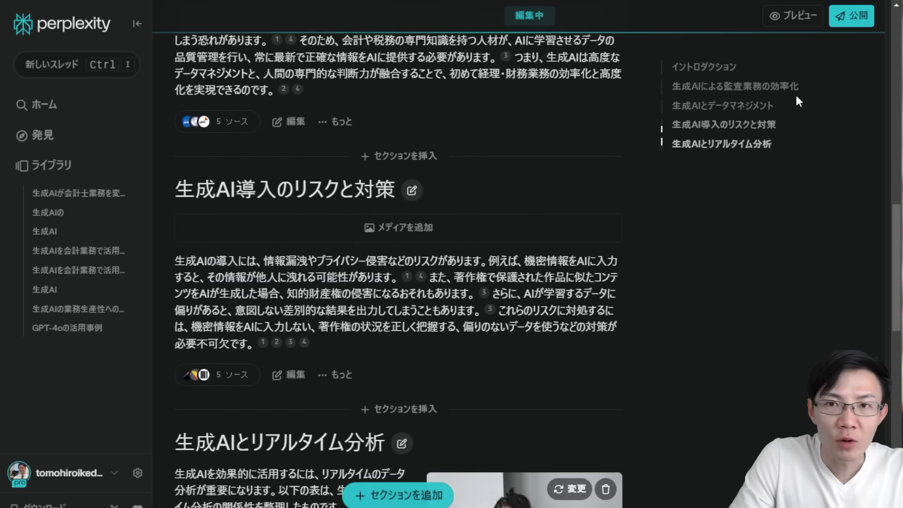
Step: Publish the page and copy its share link, ready for use in a new browser tab
click(839, 21)
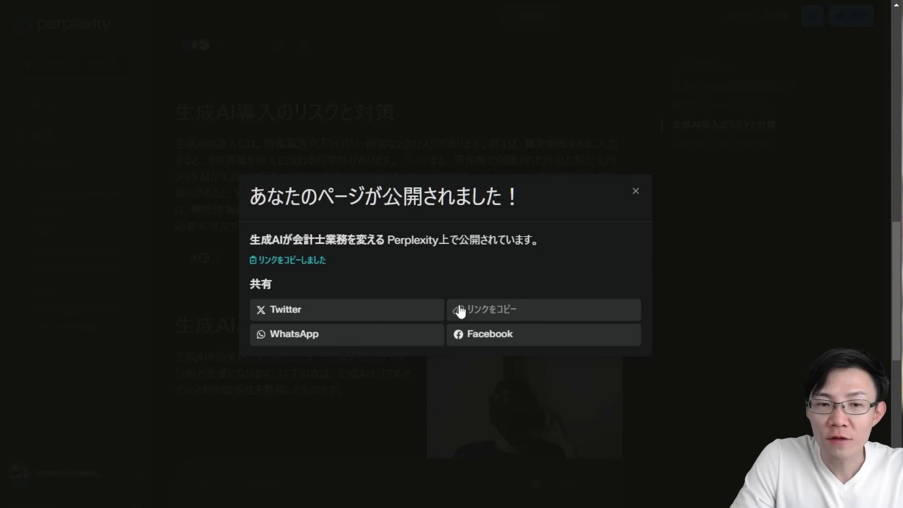
key(ctrl+t)
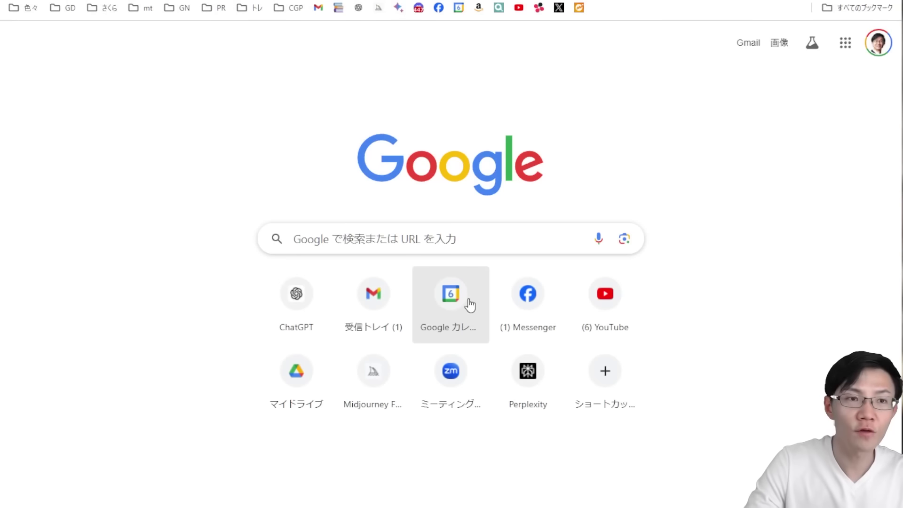
Step: Open the copied share link in the new tab, check the published page, then close that tab and the publish confirmation
key(ctrl+v)
key(Return)
scroll(437, 225, down, 15)
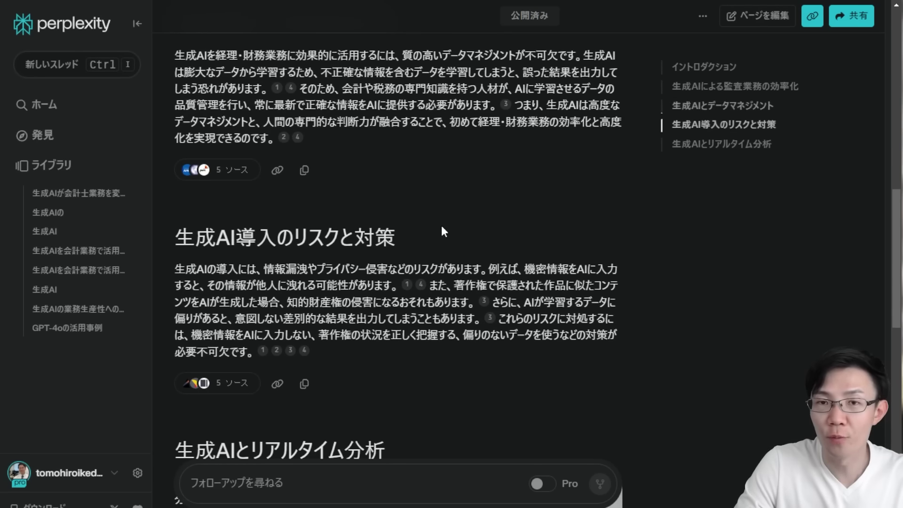
scroll(445, 224, up, 4)
key(ctrl+w)
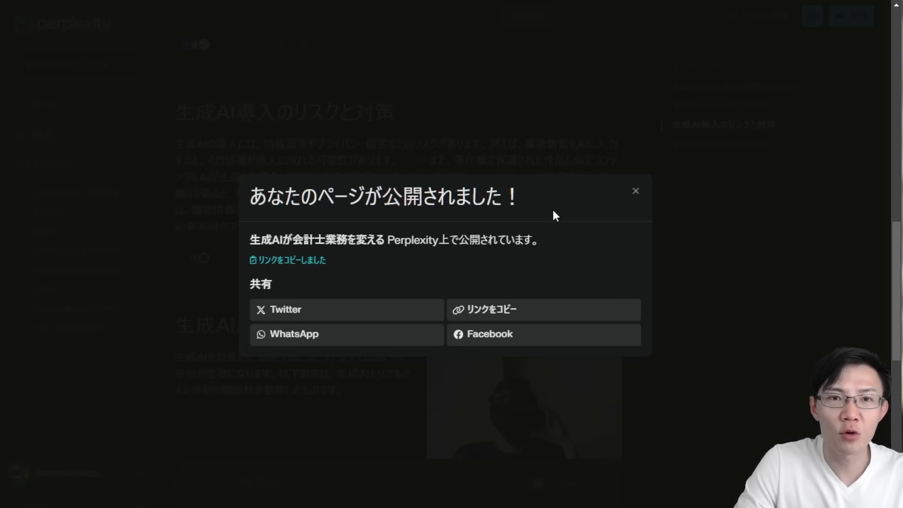
key(Escape)
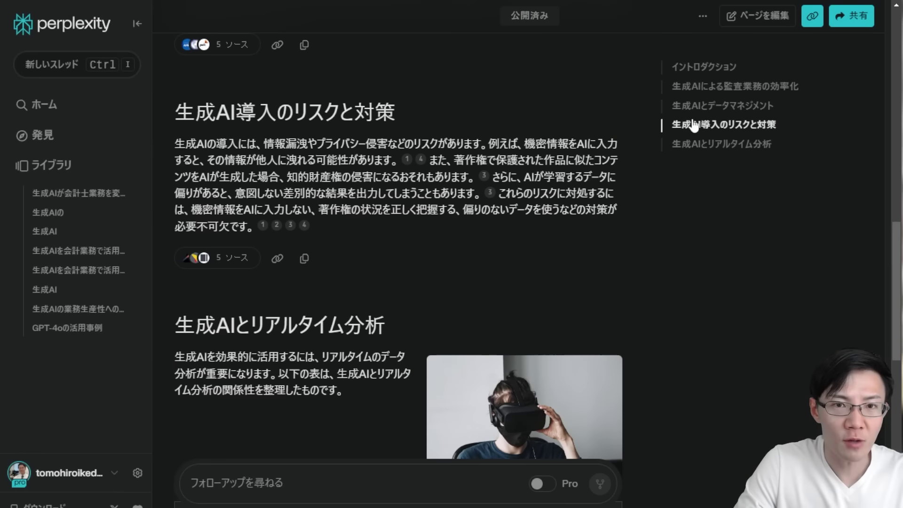
Step: Open the library's list of created pages and browse through the published and draft pages
click(110, 474)
click(109, 475)
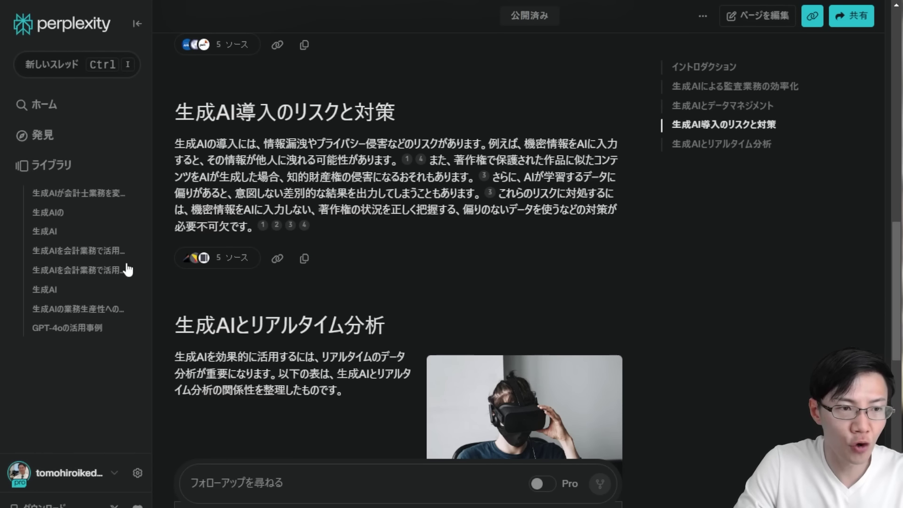
click(62, 113)
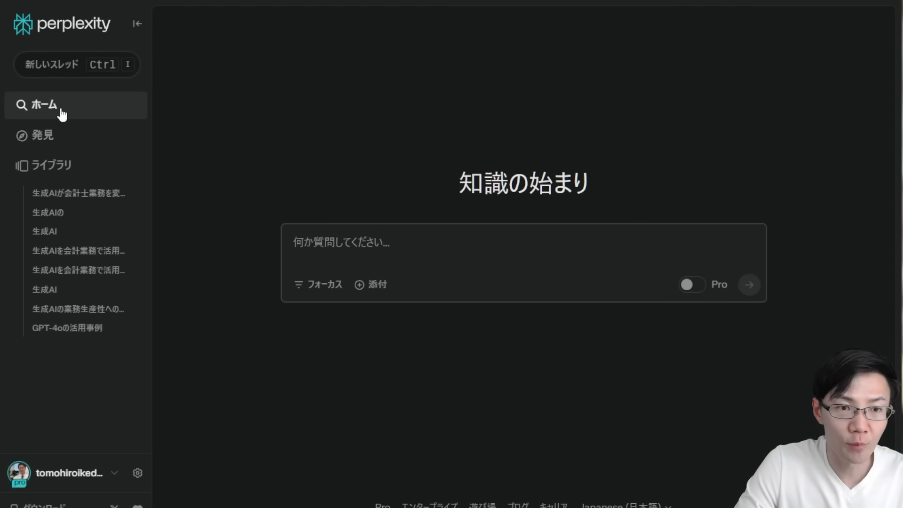
click(61, 165)
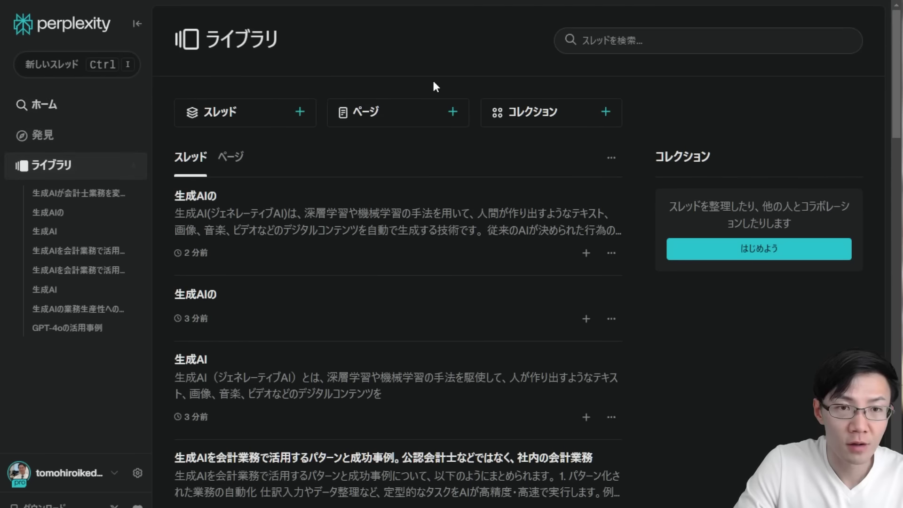
click(379, 112)
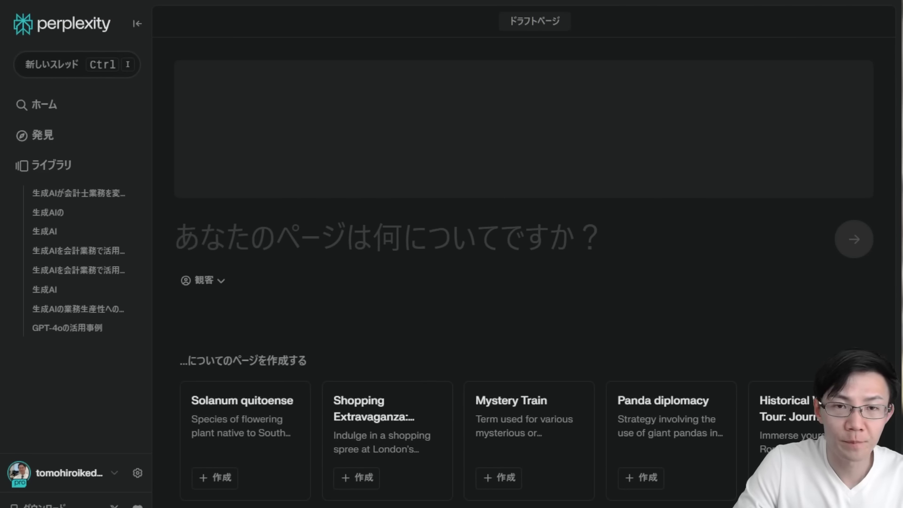
key(alt+Left)
click(227, 164)
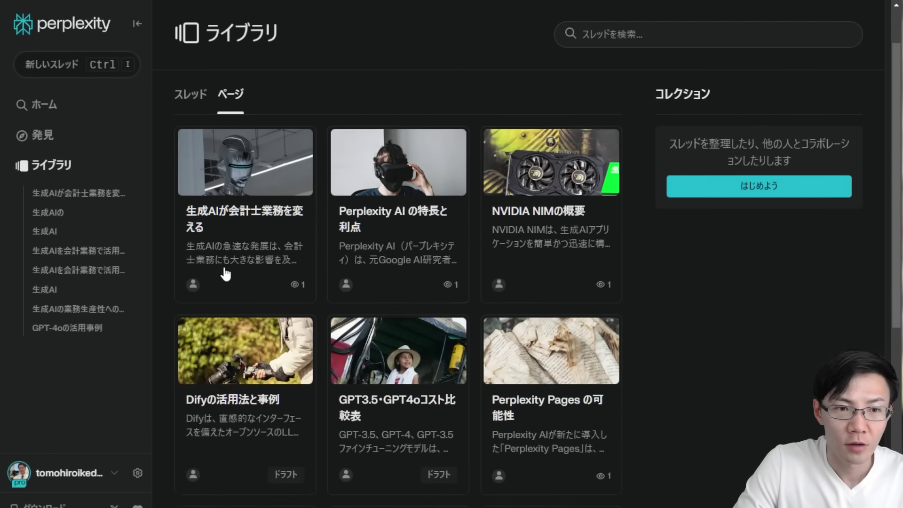
scroll(226, 274, down, 3)
scroll(602, 254, down, 5)
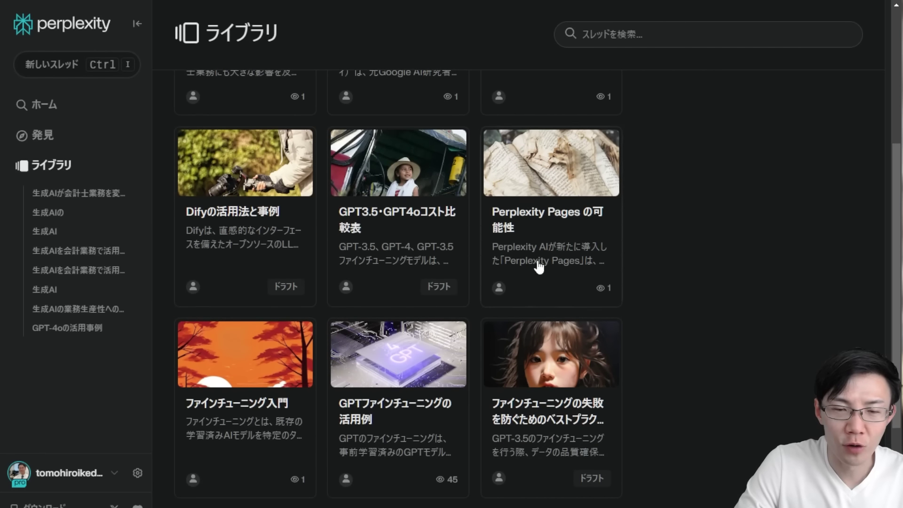
scroll(367, 272, up, 1)
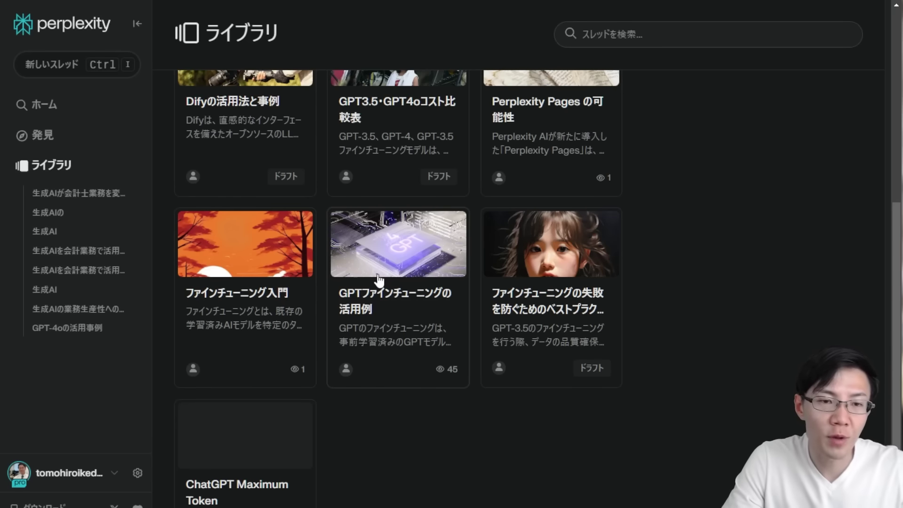
Step: Open the page GPTファインチューニングの活用例 and read through its sections, diagrams and tables
click(379, 280)
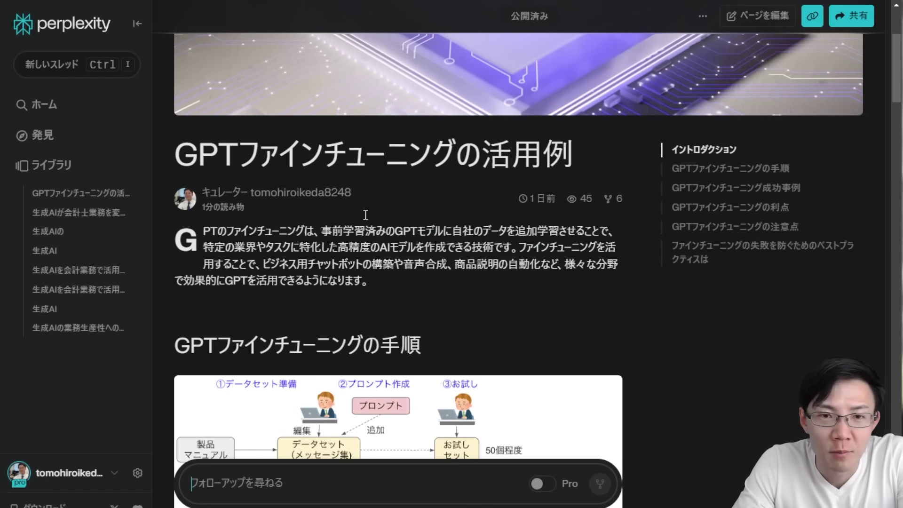
scroll(375, 206, down, 3)
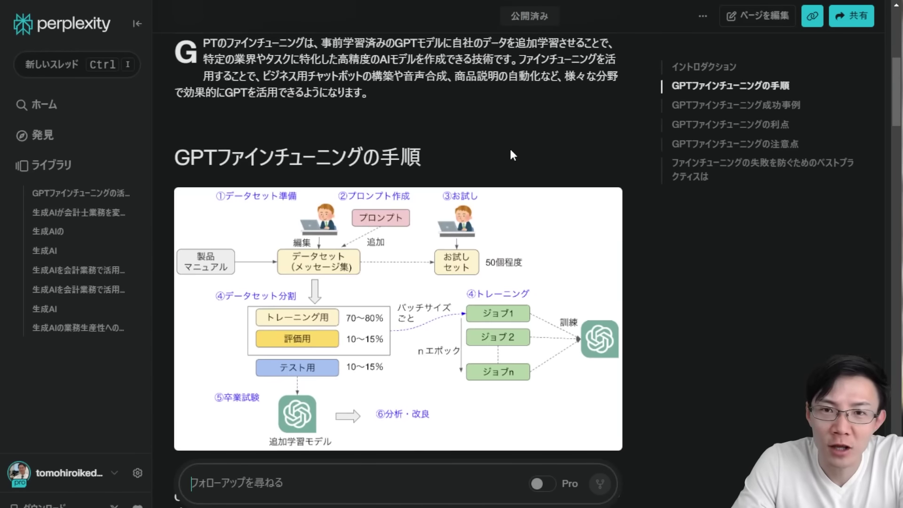
scroll(512, 150, down, 5)
scroll(513, 148, down, 15)
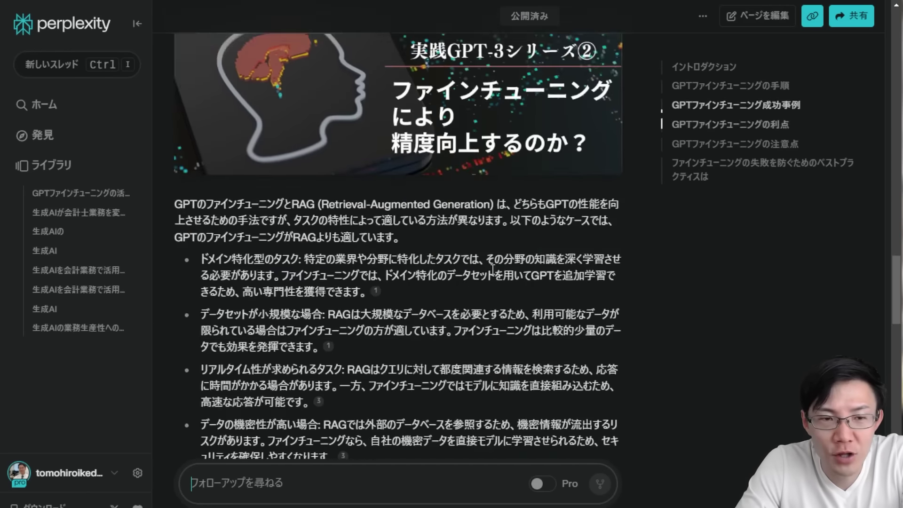
scroll(492, 269, down, 10)
scroll(492, 268, up, 15)
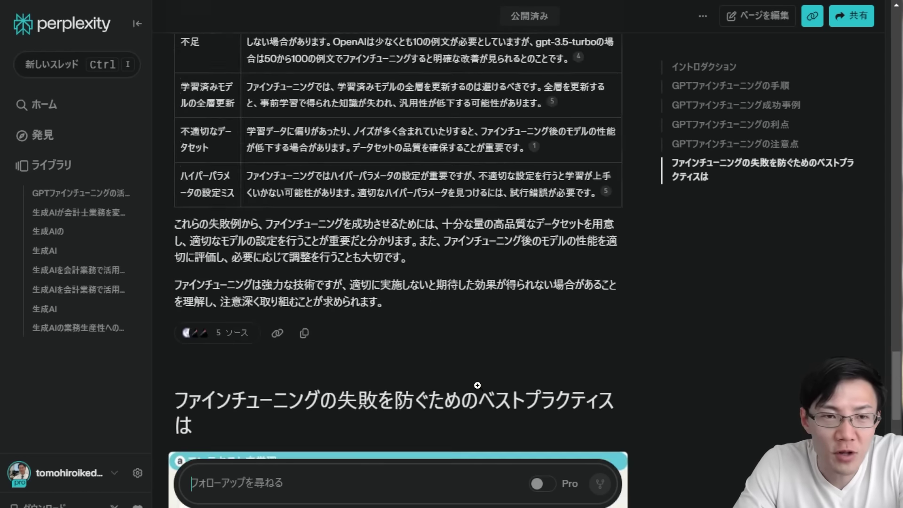
scroll(473, 379, up, 15)
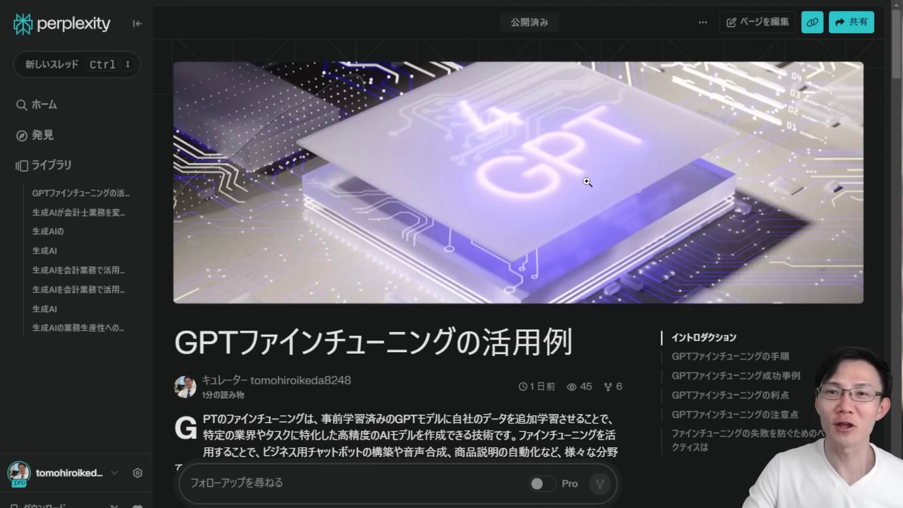
Step: Start a new search from home with 2303.10130v5.pdf attached and ask the suggested question "What are the key insights?"
click(51, 117)
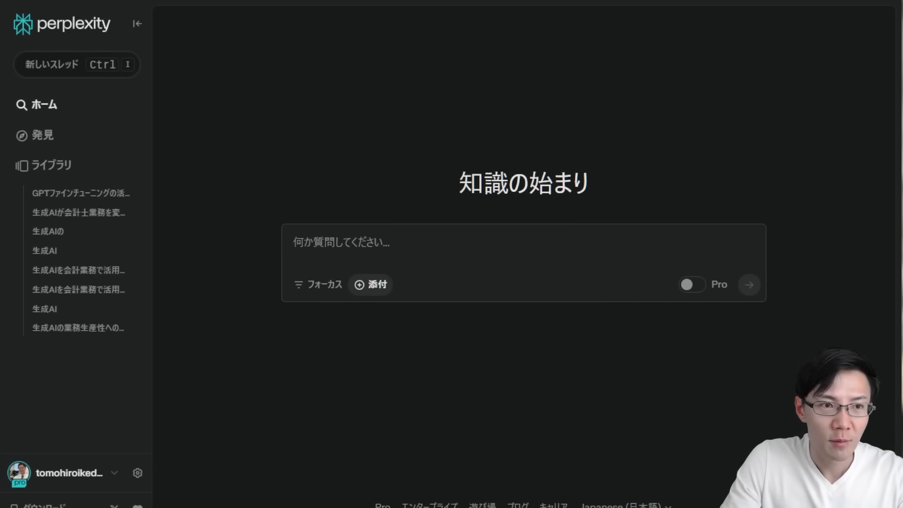
click(370, 284)
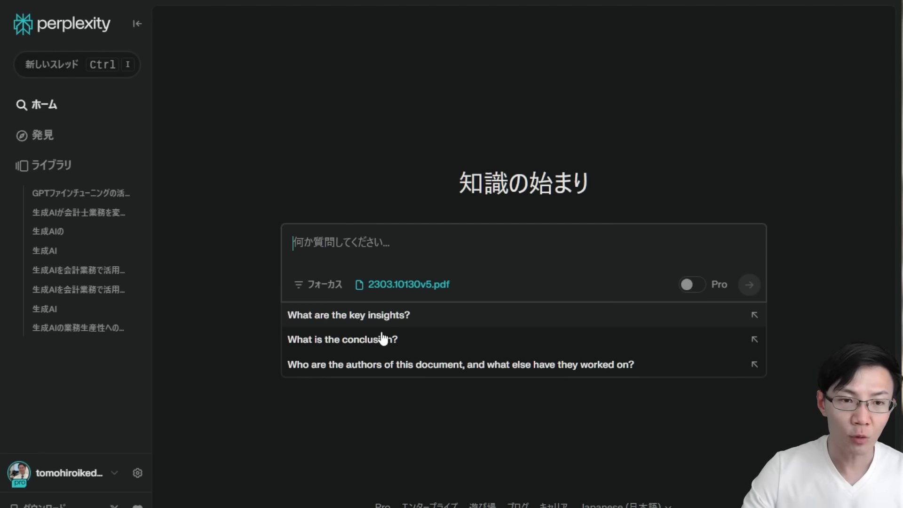
click(379, 314)
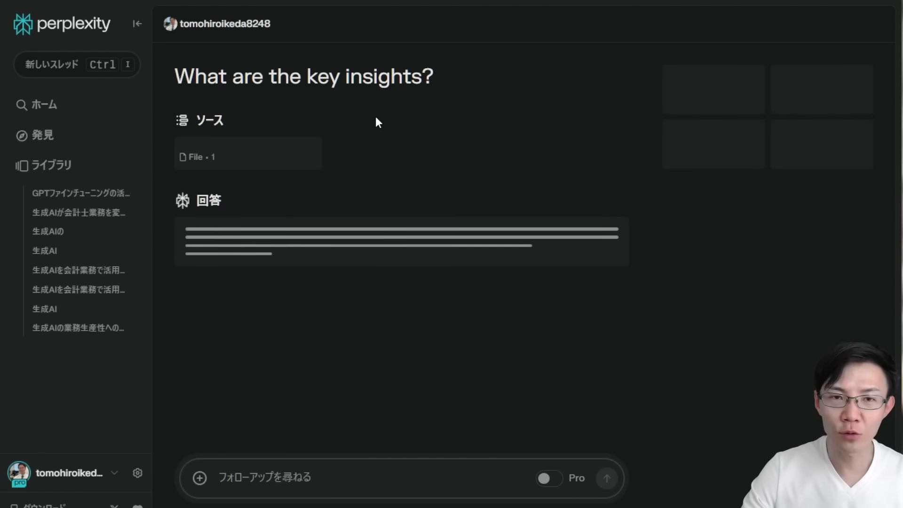
Step: Enlarge the page display and read the numbered key insights in the answer about the PDF
key(ctrl+plus)
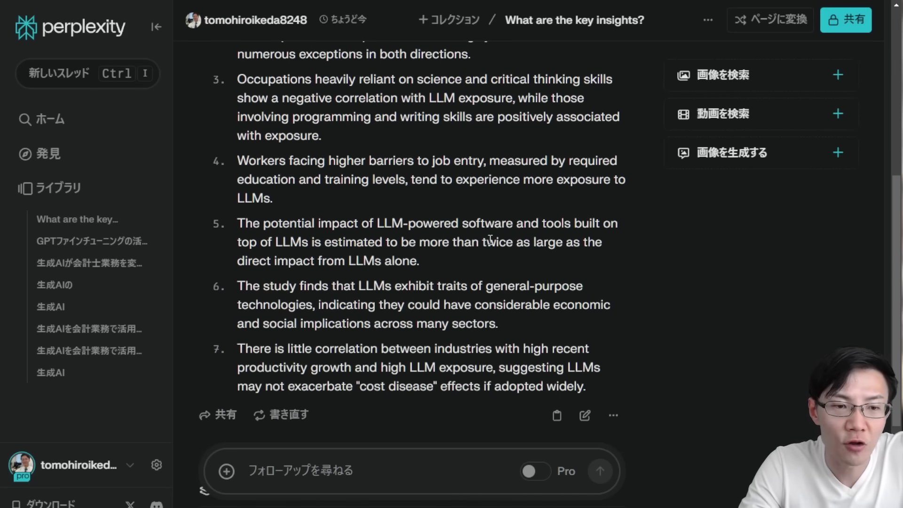
scroll(423, 240, up, 10)
scroll(301, 166, down, 10)
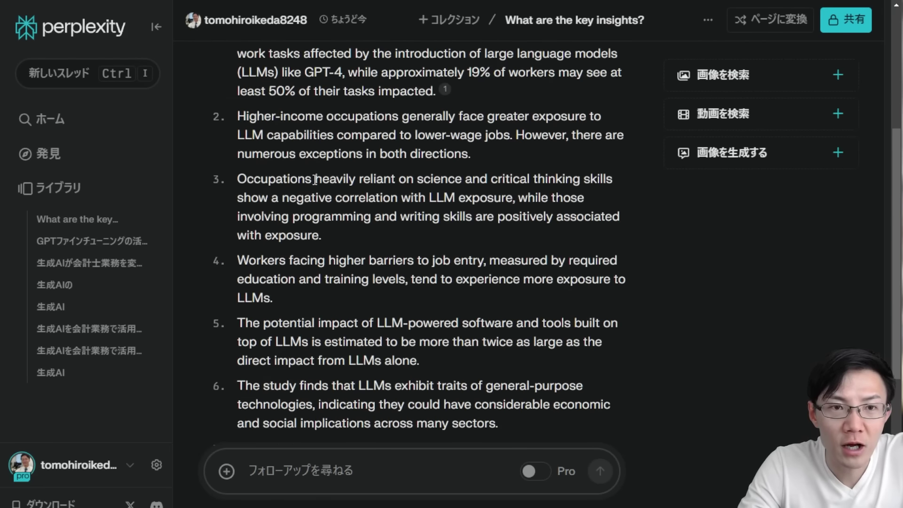
scroll(342, 211, up, 8)
scroll(399, 277, down, 8)
Step: Ask the follow-up question 日本語で重要ポイントを箇条書きで about the attached PDF
click(408, 479)
text(日本語でまとめ)
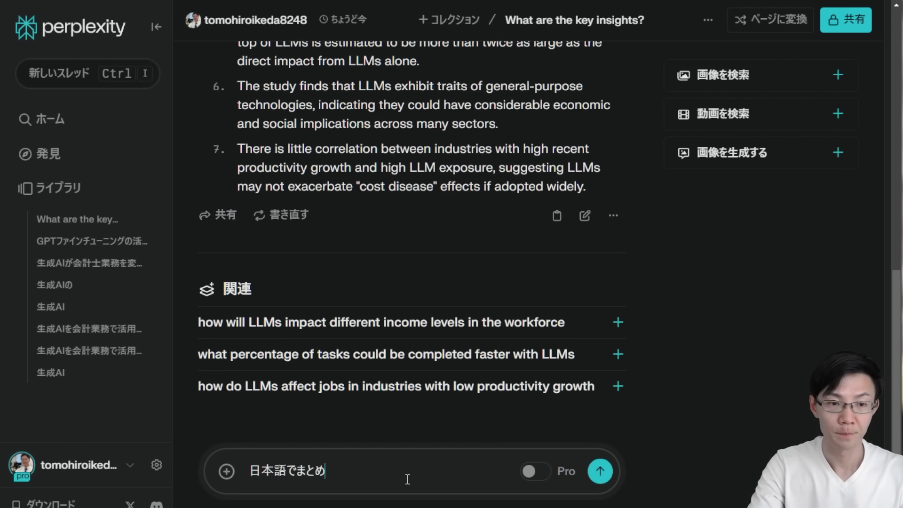
key(BackSpace)
key(BackSpace)
key(BackSpace)
text(重要)
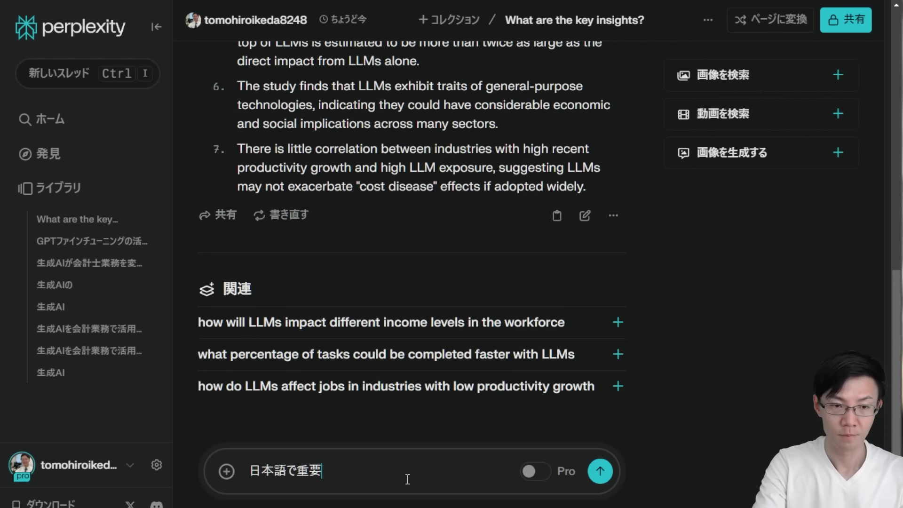
text(ポインチ)
text(トを)
text(かじょう書きで)
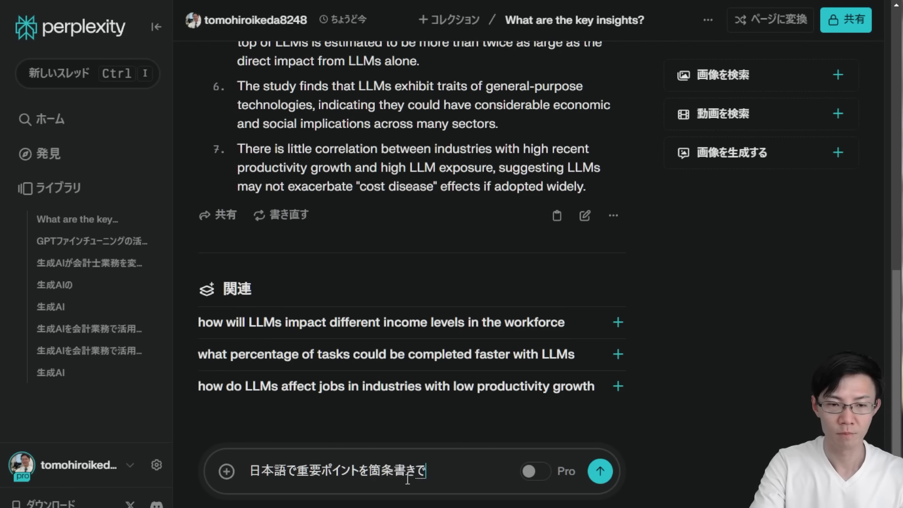
key(Return)
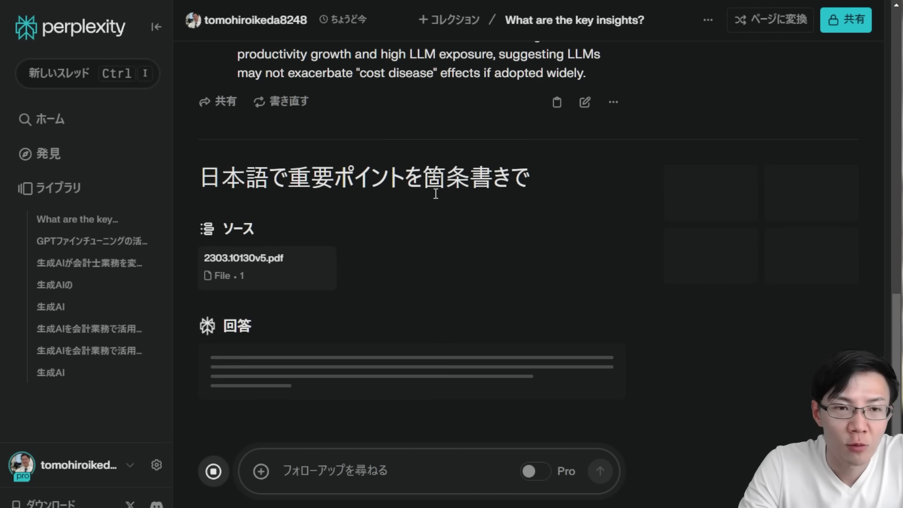
Step: Review the Japanese bullet-point answer and submit the related question ILMsの導入が労働市場に与える具体的な影響は
scroll(414, 141, up, 15)
scroll(394, 86, down, 15)
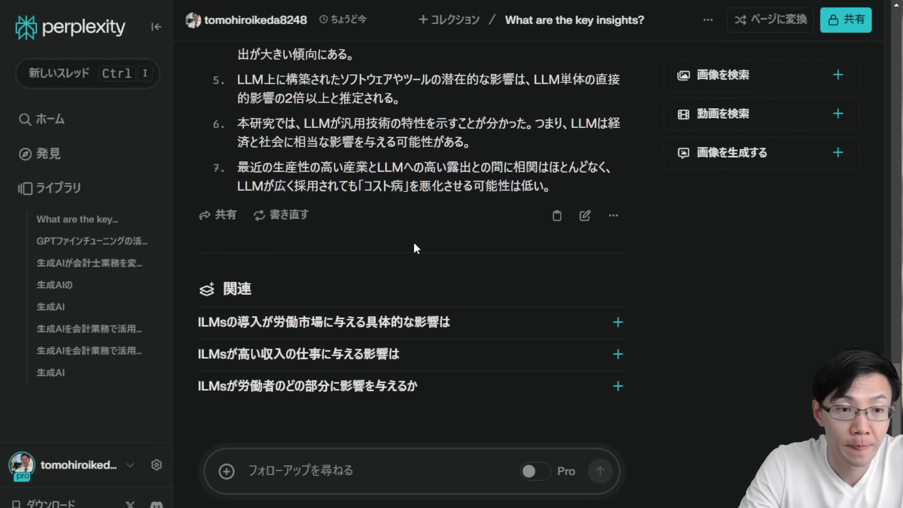
click(420, 322)
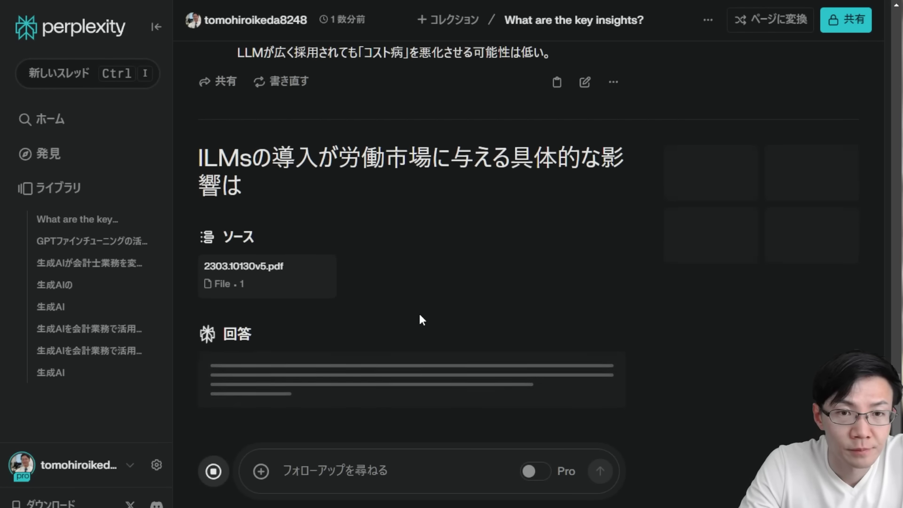
scroll(420, 282, up, 5)
scroll(419, 252, down, 4)
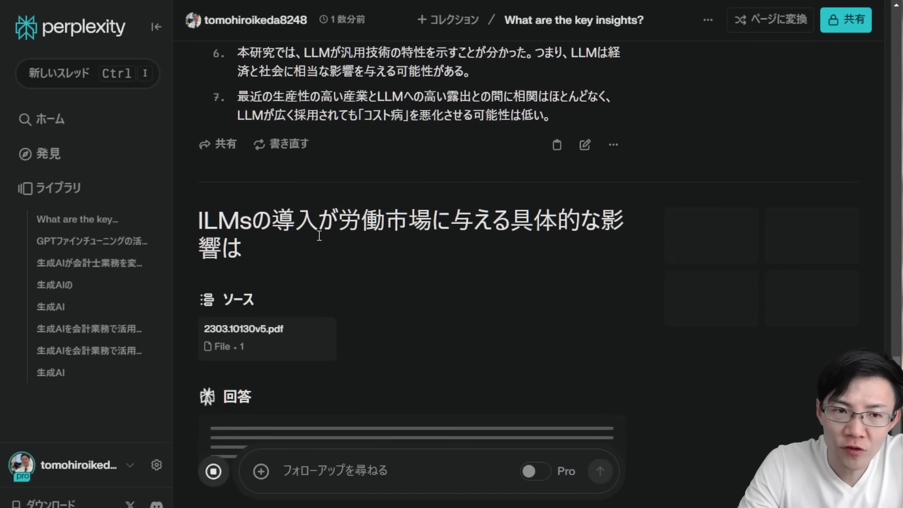
scroll(569, 253, down, 2)
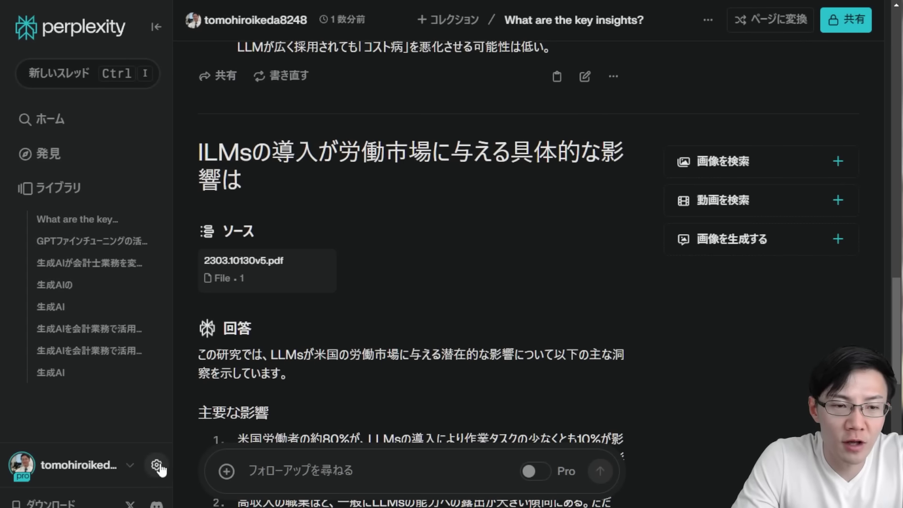
Step: Open the account settings and examine the available AI models in the Pro section, keeping デフォルト as the AI model
click(157, 466)
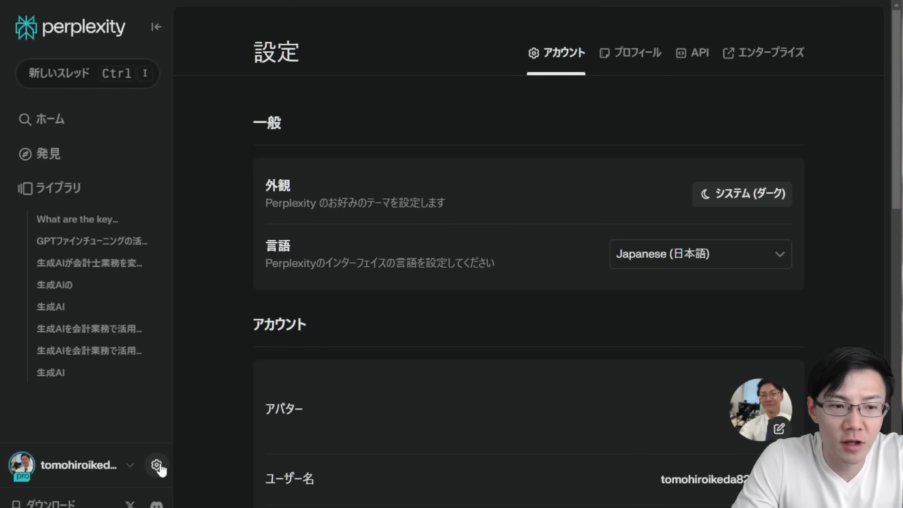
scroll(395, 306, down, 10)
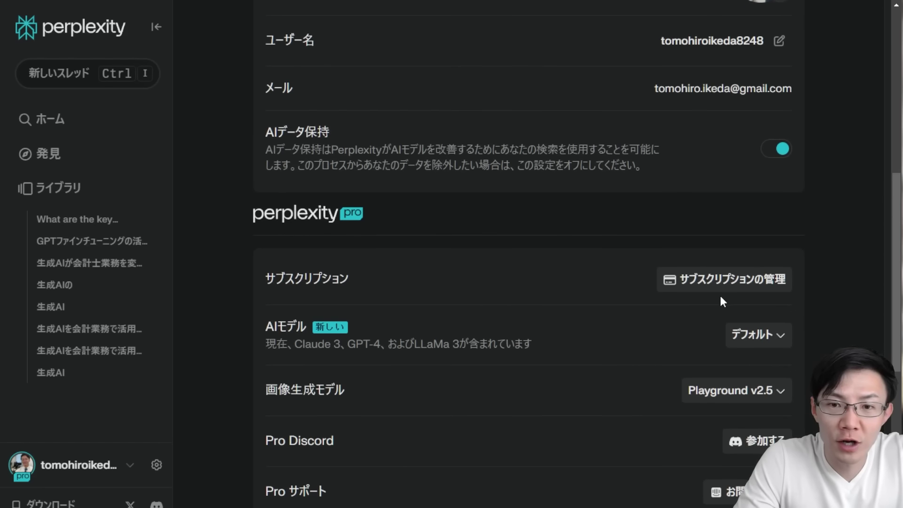
scroll(720, 295, up, 3)
scroll(727, 313, down, 4)
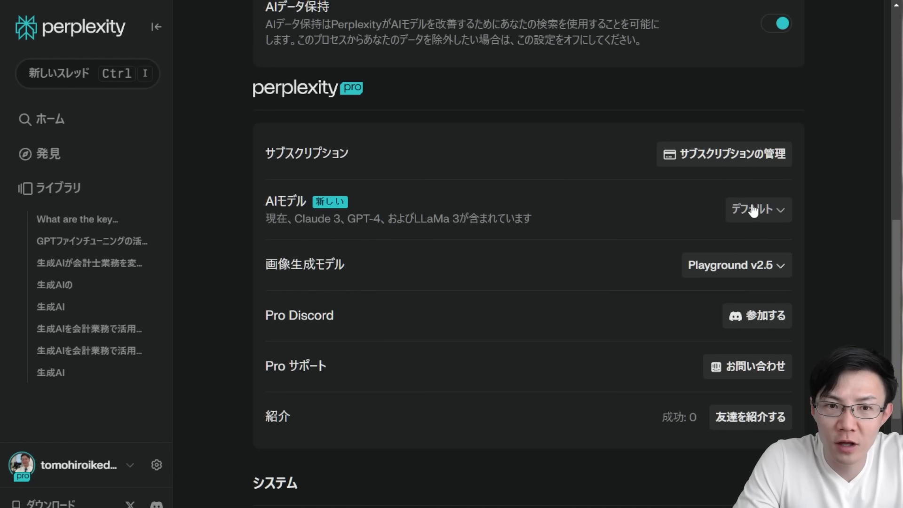
click(756, 208)
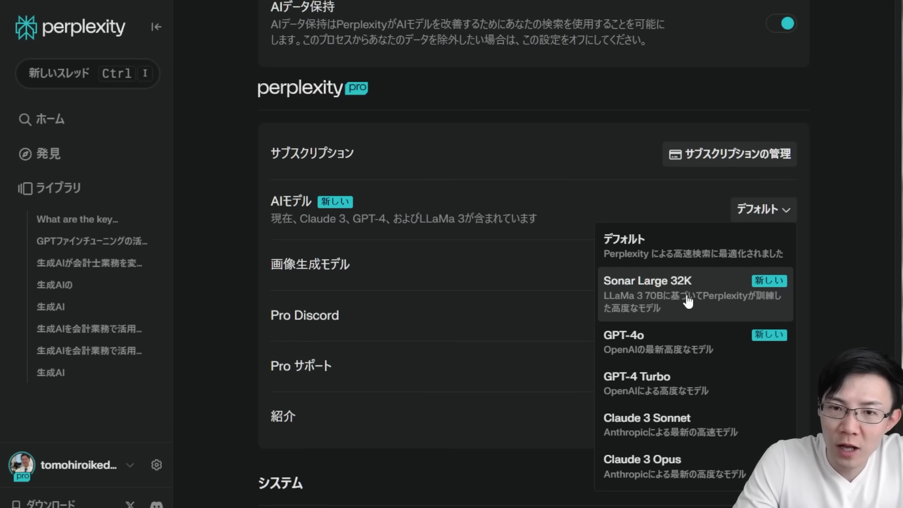
click(695, 252)
click(767, 227)
click(869, 209)
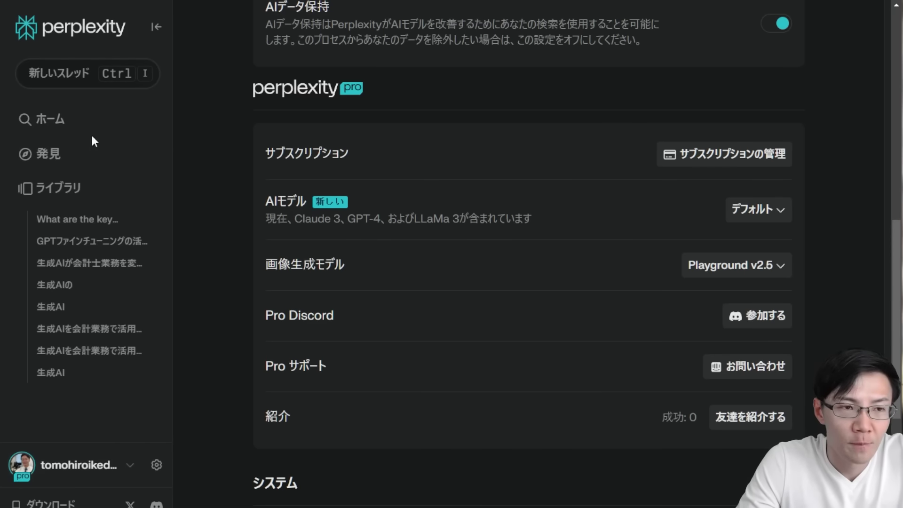